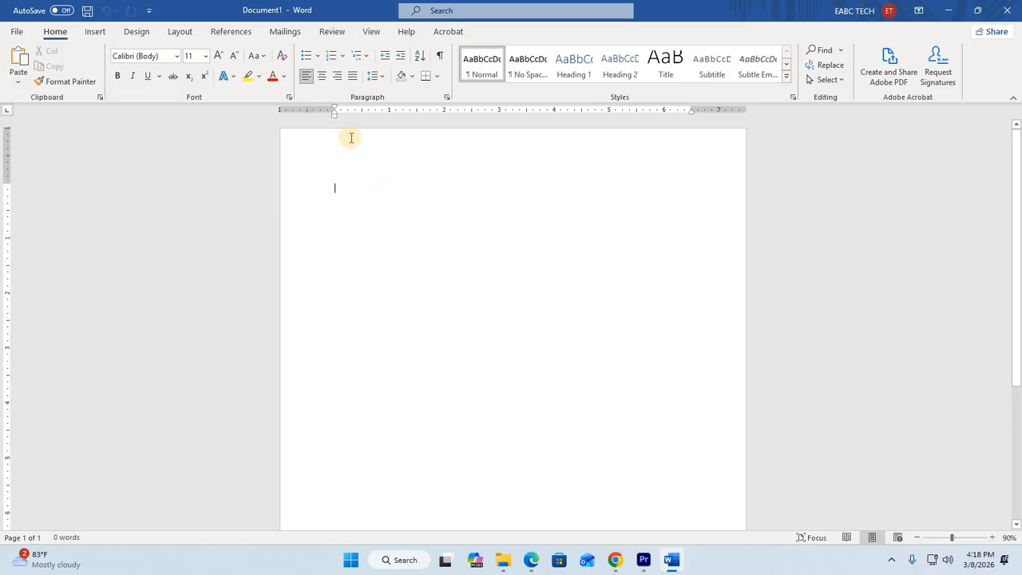
- Hide the document's rulers and show them again, repeating the toggle once more
click(371, 32)
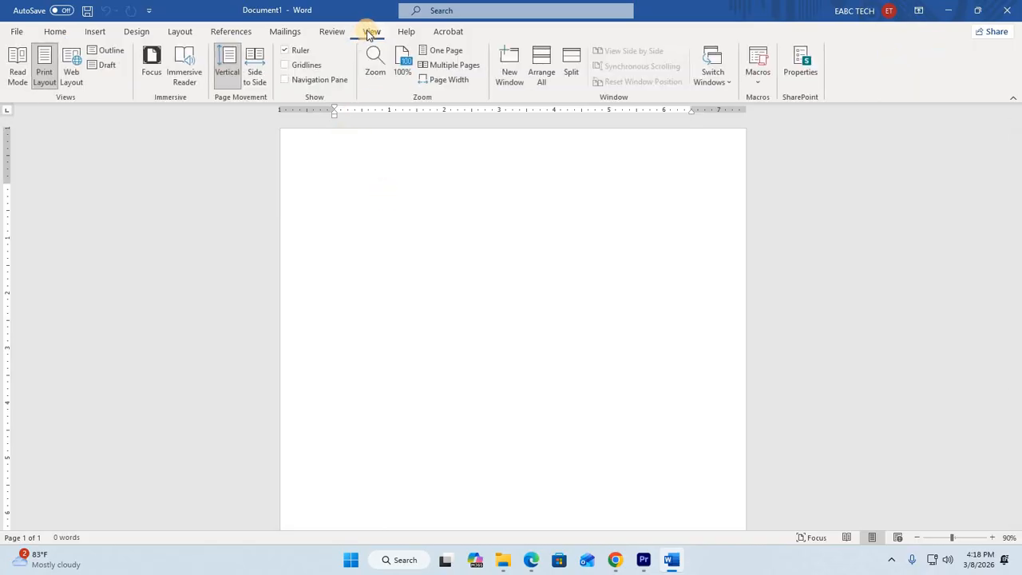
click(286, 50)
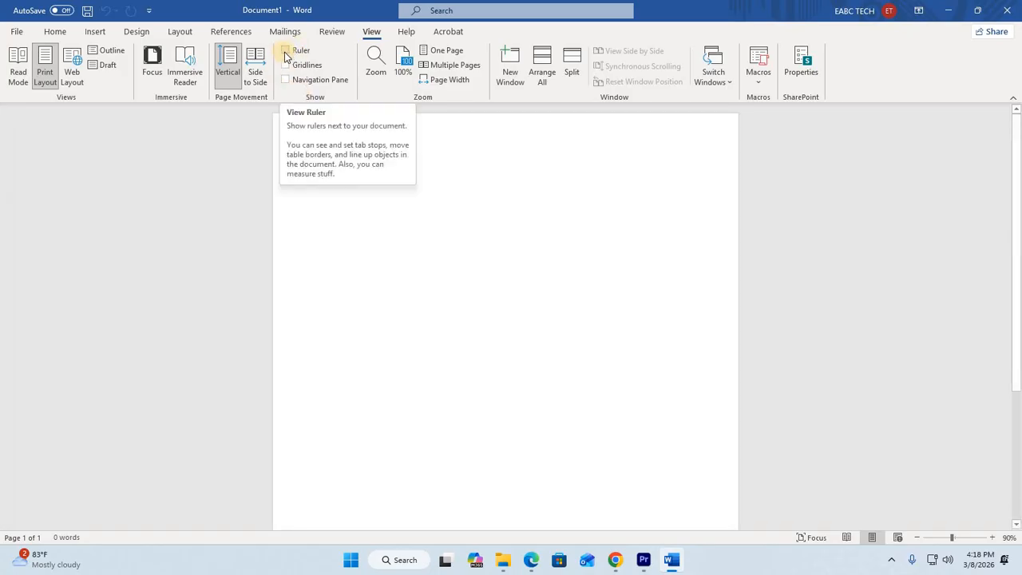
click(285, 51)
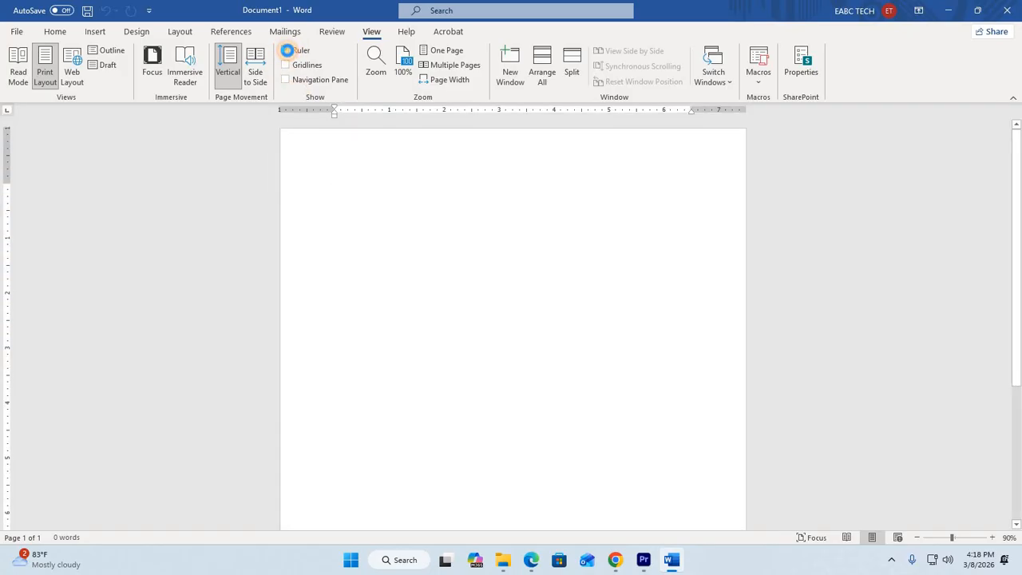
click(286, 51)
click(285, 50)
- Show the gridlines on the blank page and look over the grid
click(287, 66)
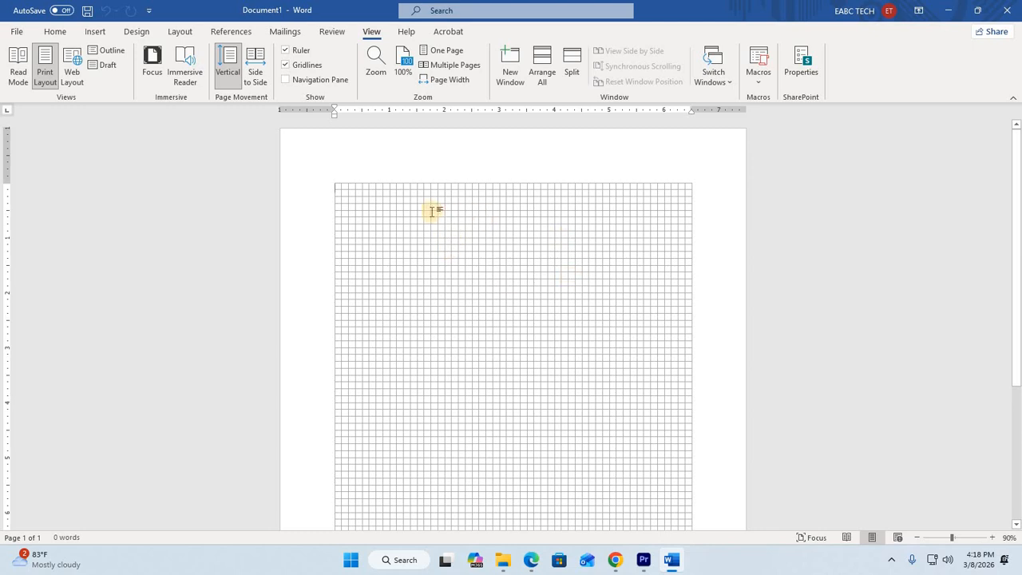
scroll(432, 211, down, 1)
scroll(333, 160, up, 1)
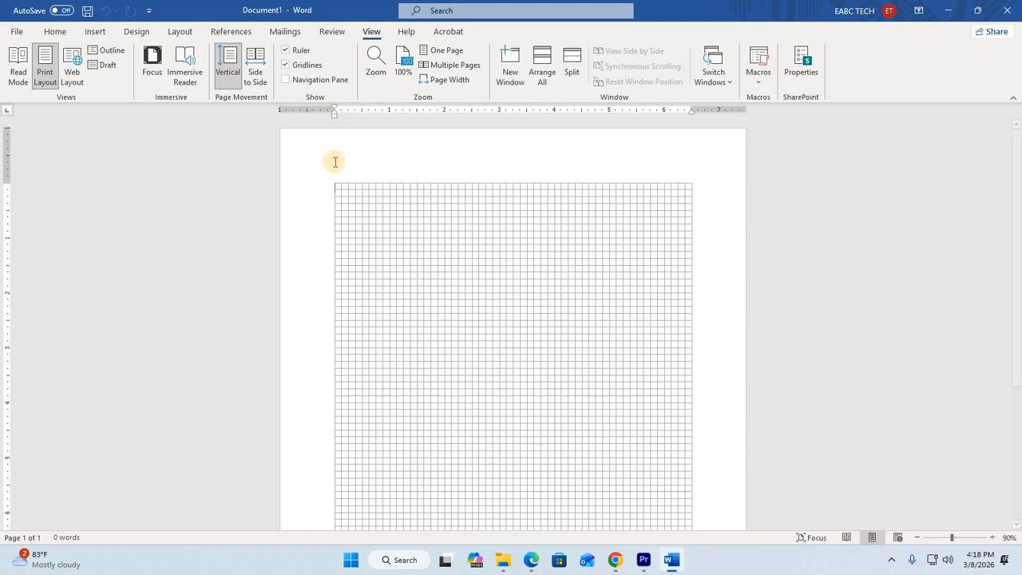
scroll(335, 215, down, 1)
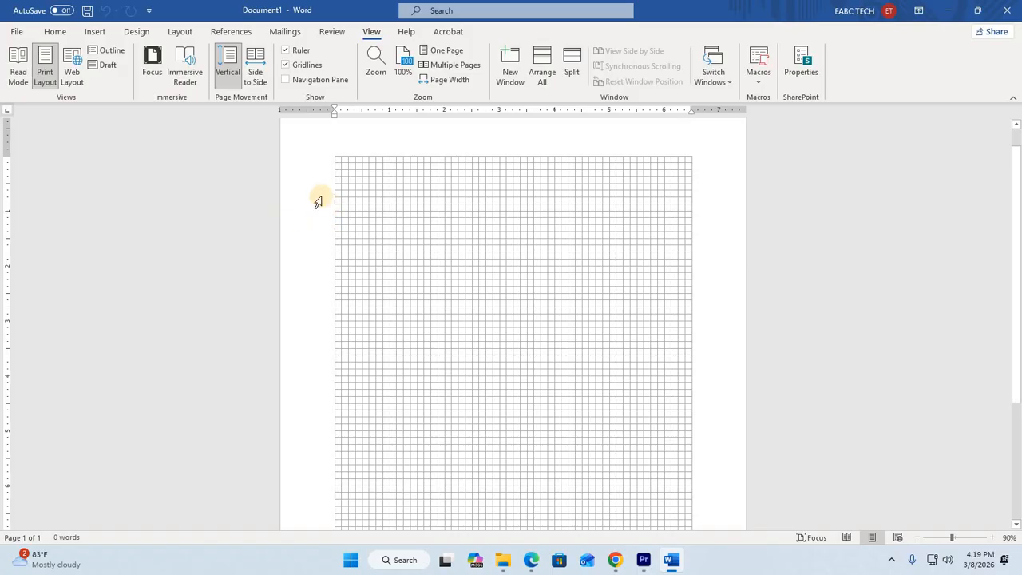
scroll(343, 198, down, 3)
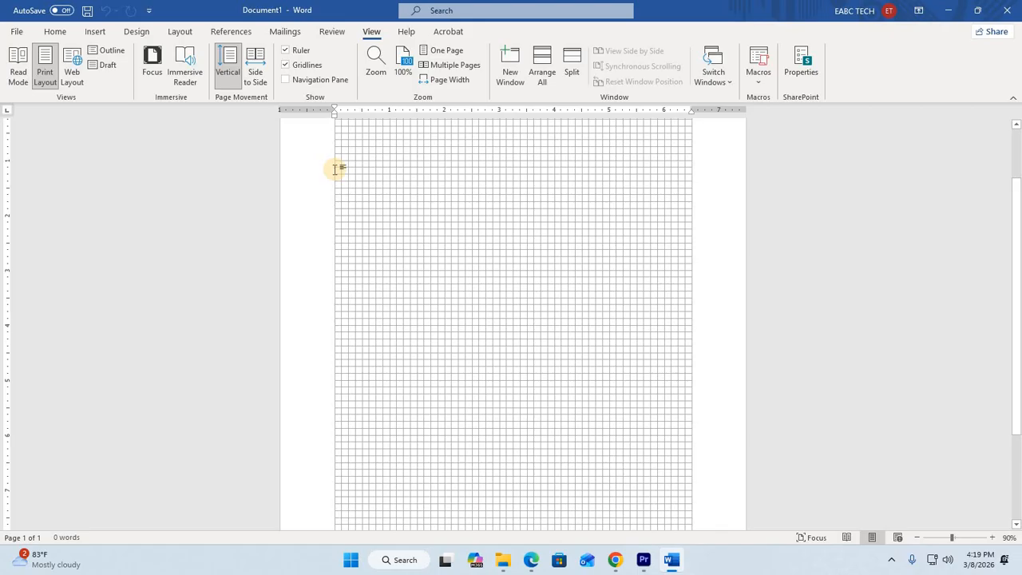
scroll(337, 177, up, 1)
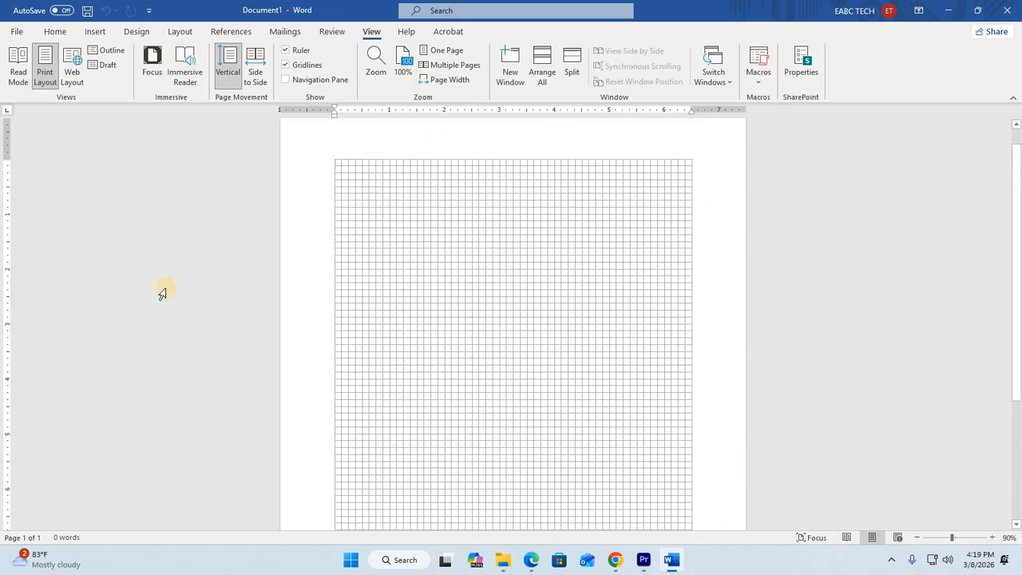
- Show the Navigation pane and close it again, and hide the page gridlines
click(286, 82)
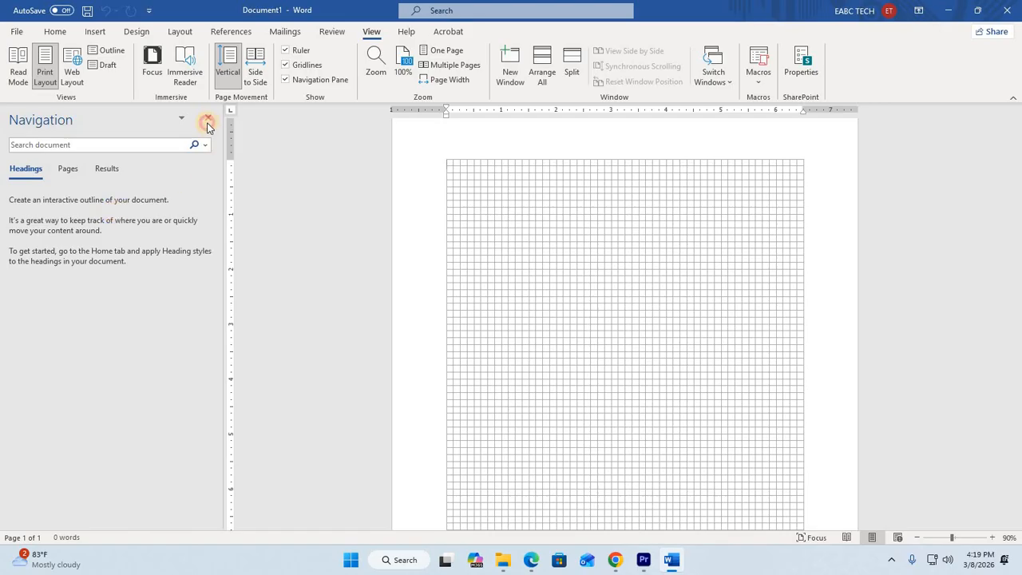
click(286, 79)
click(285, 65)
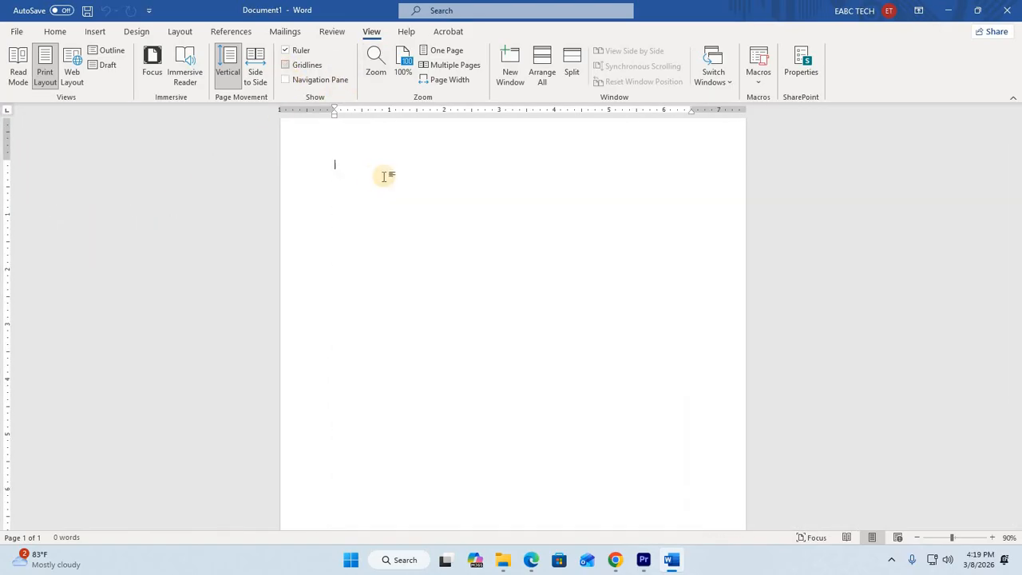
scroll(383, 171, up, 1)
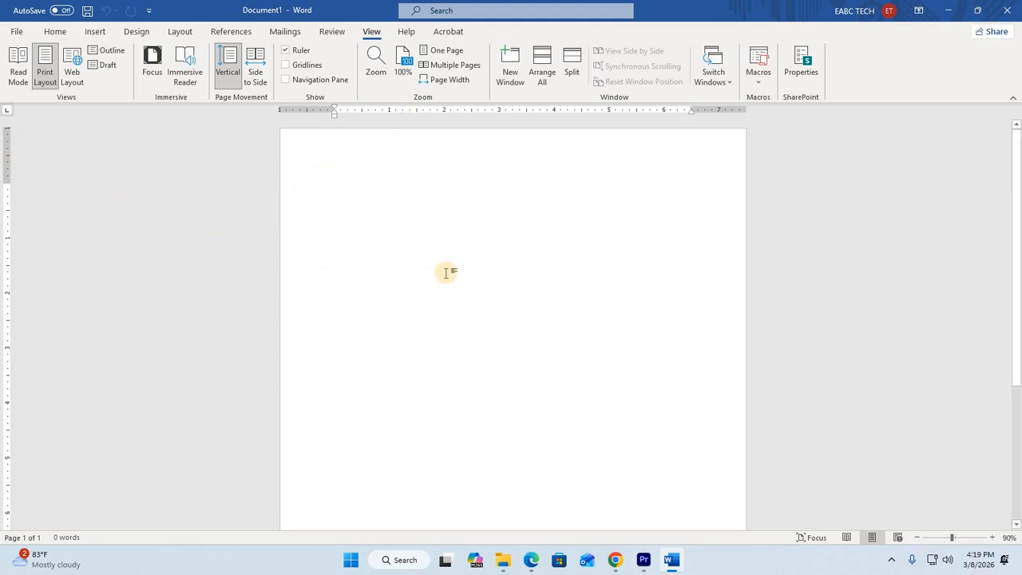
- Switch to the PDF in Edge to examine the labelled Word window diagram, and return to Word to look over the blank page
click(532, 563)
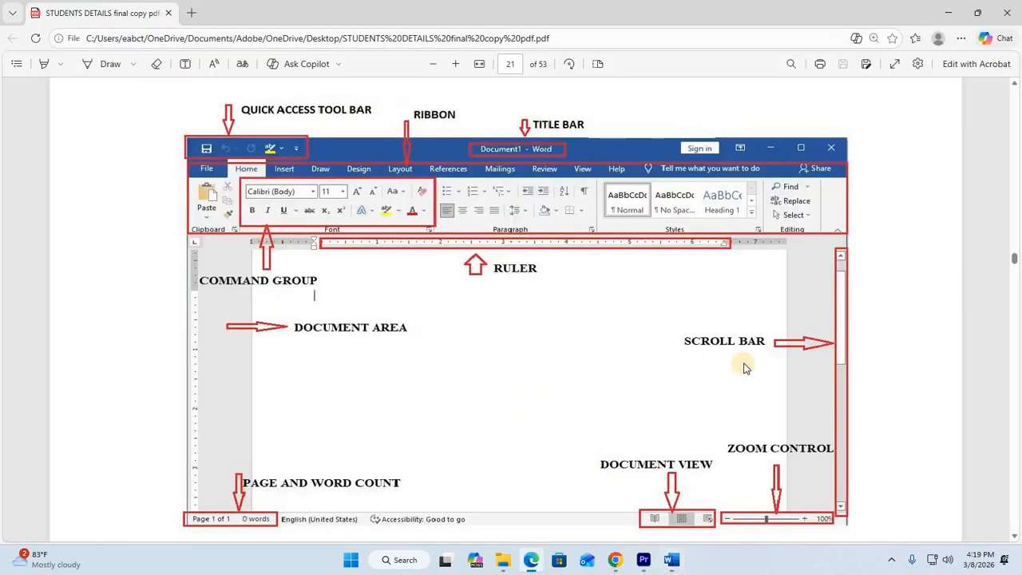
scroll(731, 359, down, 1)
scroll(719, 359, down, 1)
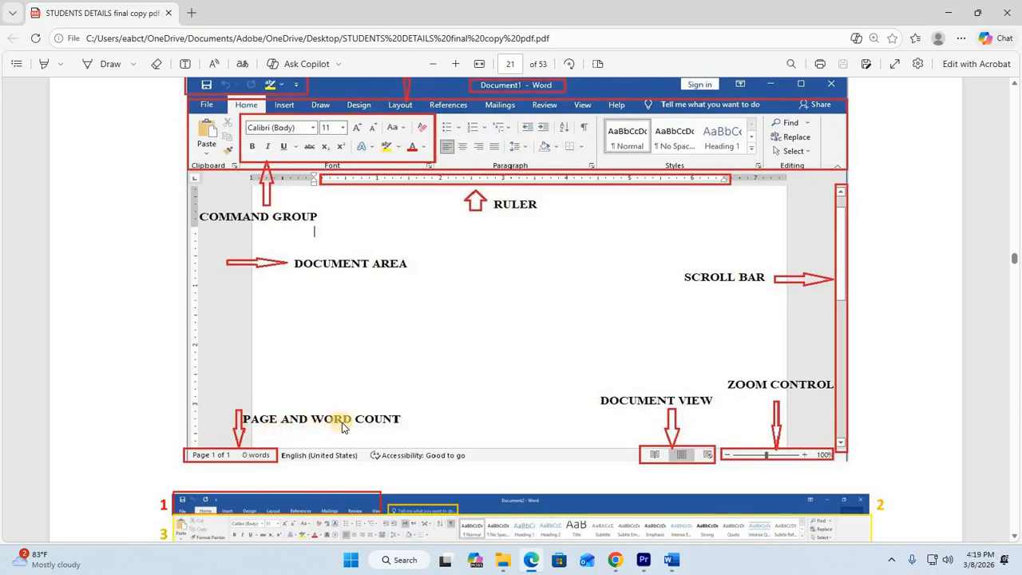
click(668, 561)
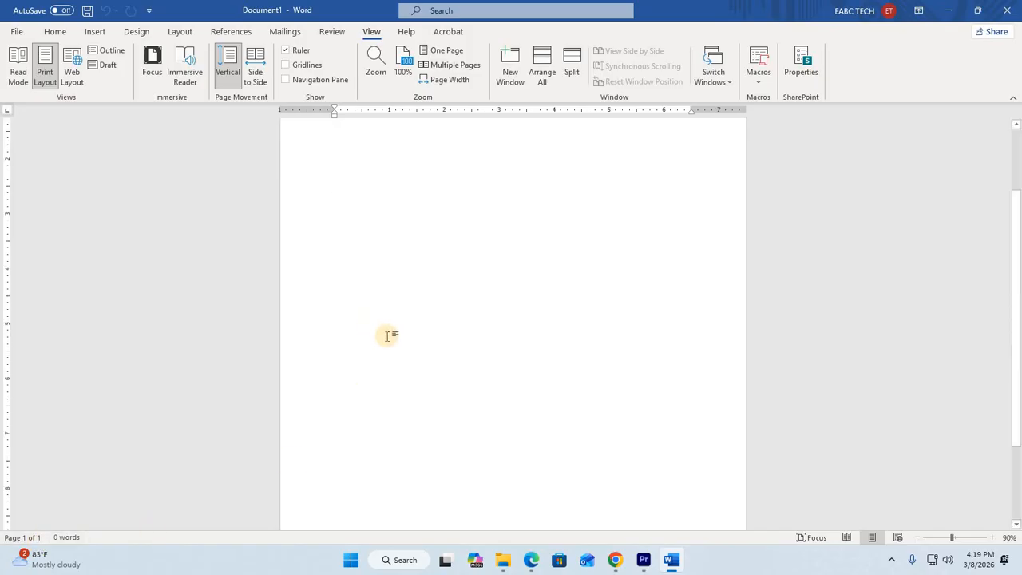
scroll(389, 333, down, 5)
scroll(391, 349, up, 5)
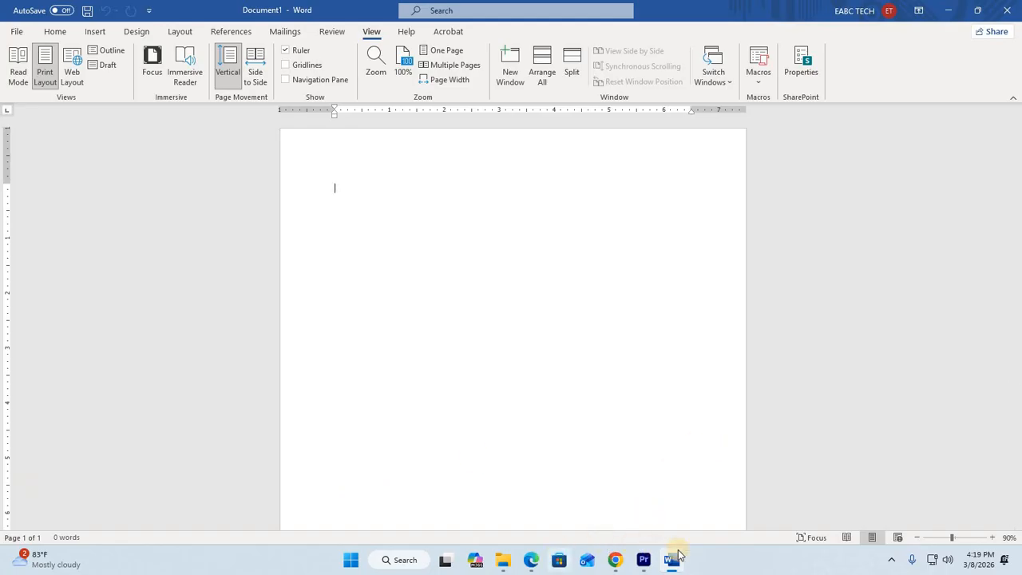
- Check the document view label in the Edge PDF, and in Word switch to Read Mode and back to Print Layout
click(531, 559)
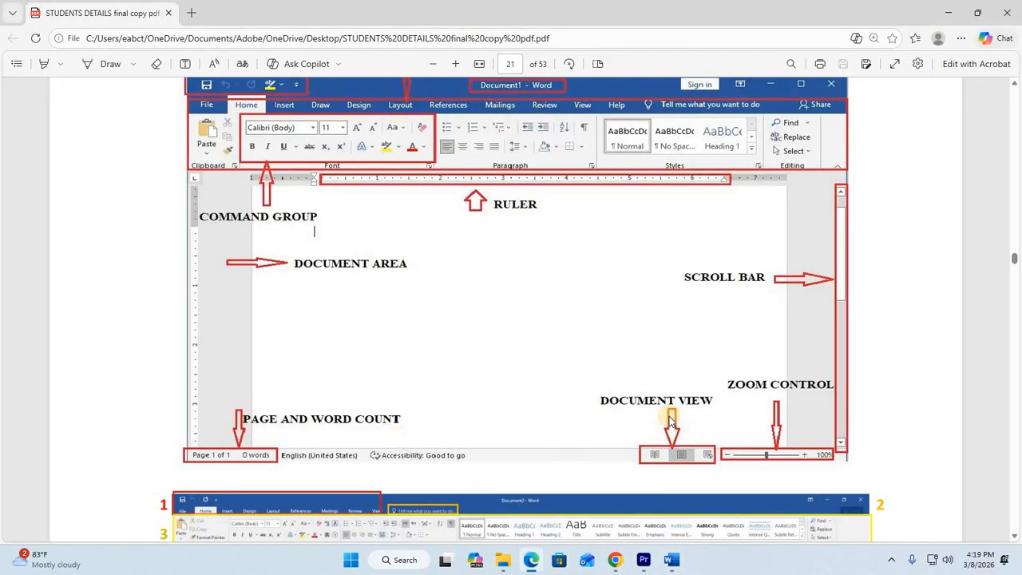
click(677, 565)
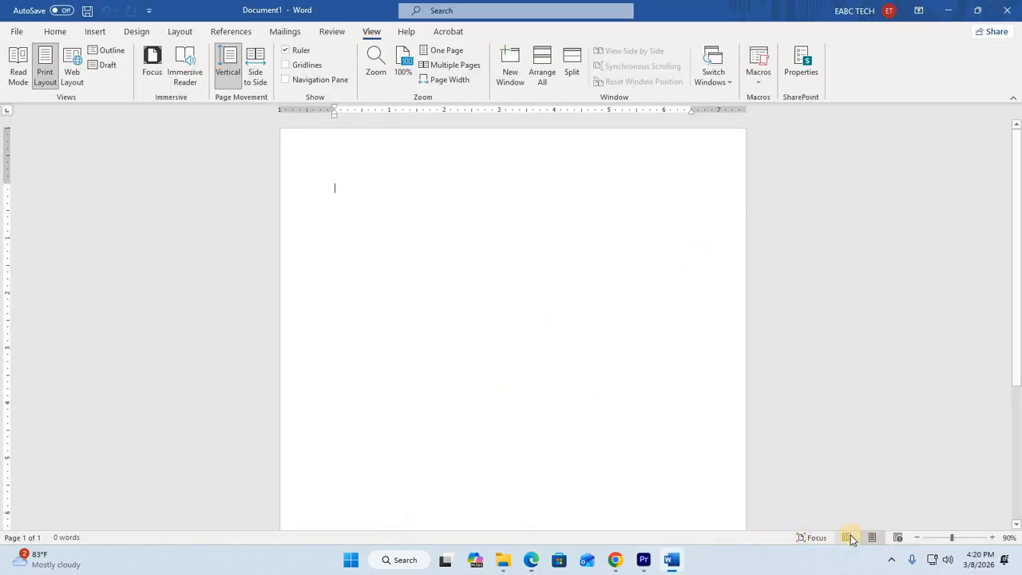
click(843, 538)
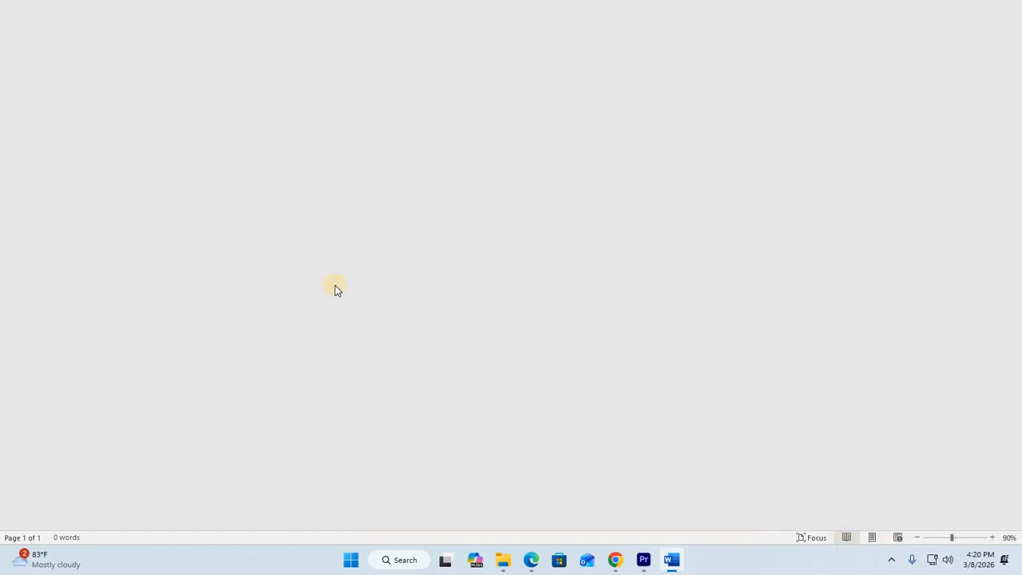
click(872, 538)
click(846, 537)
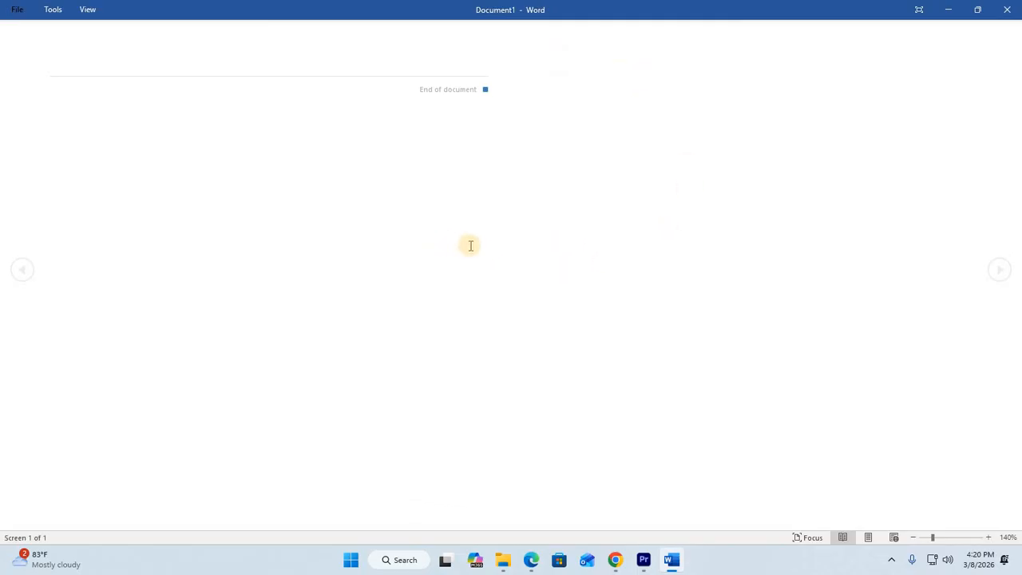
click(871, 538)
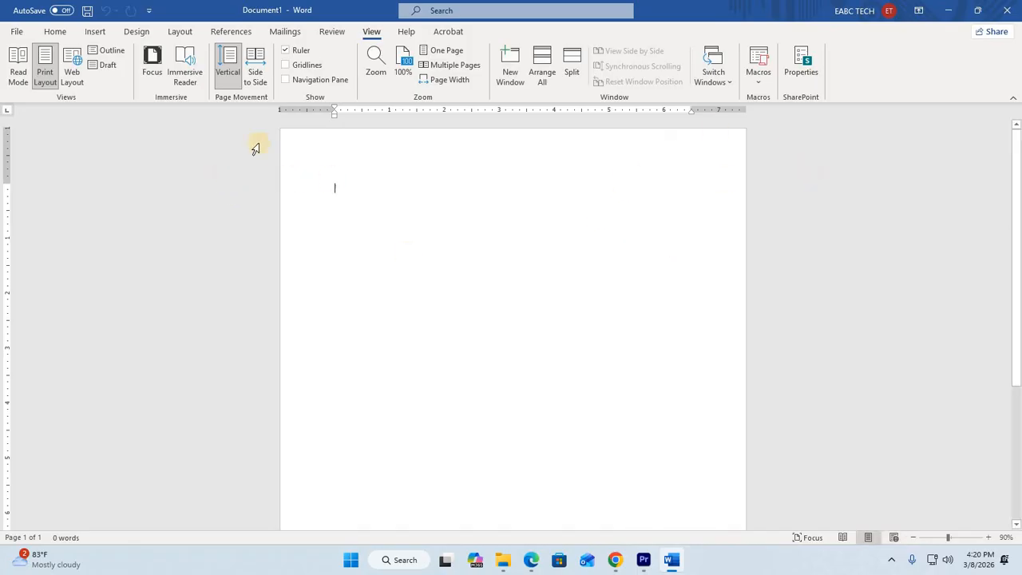
- Check the zoom control label in the Edge PDF, and set the Word document's zoom to 100%
click(55, 31)
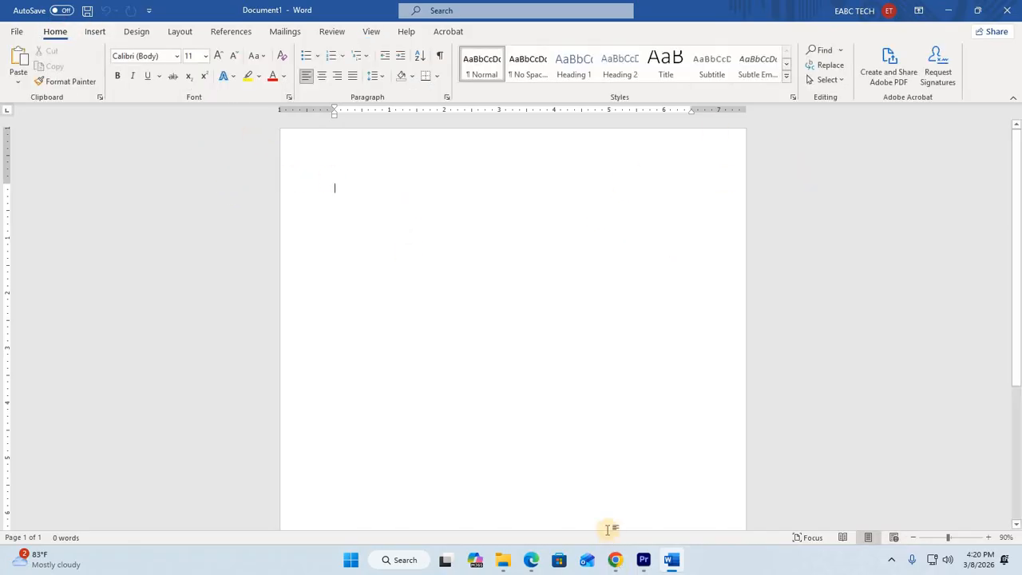
click(531, 561)
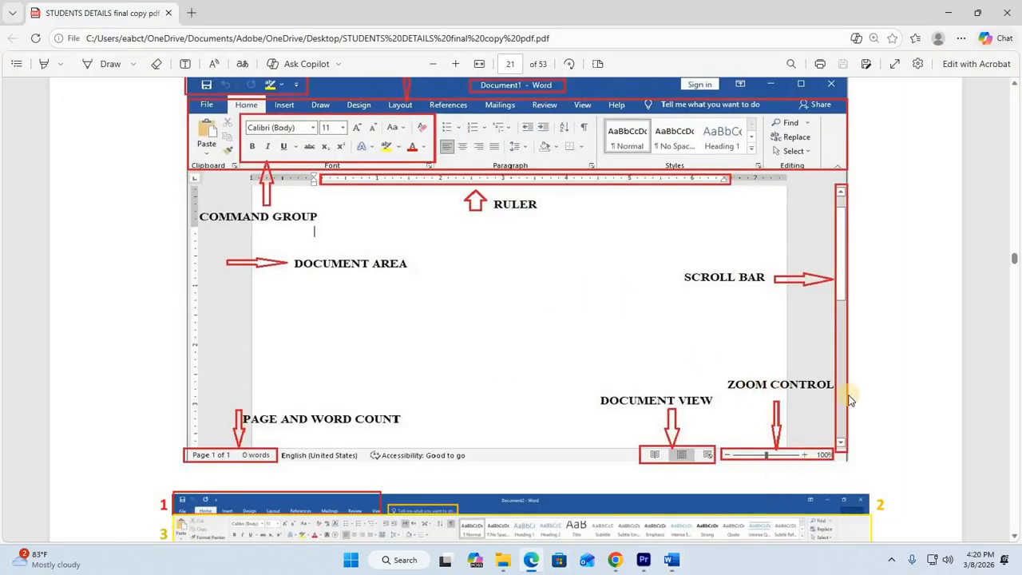
click(672, 561)
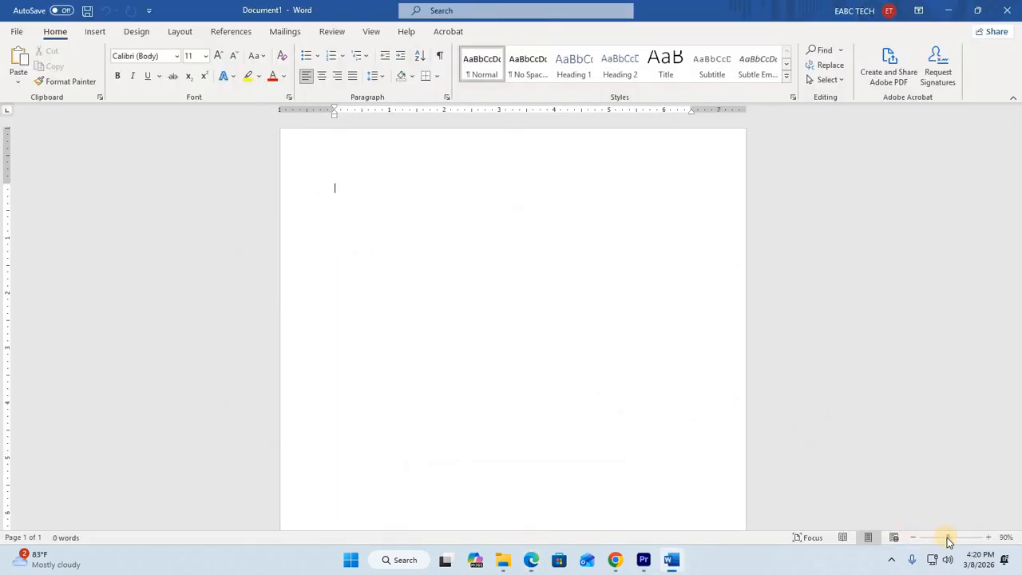
drag(936, 542, 951, 544)
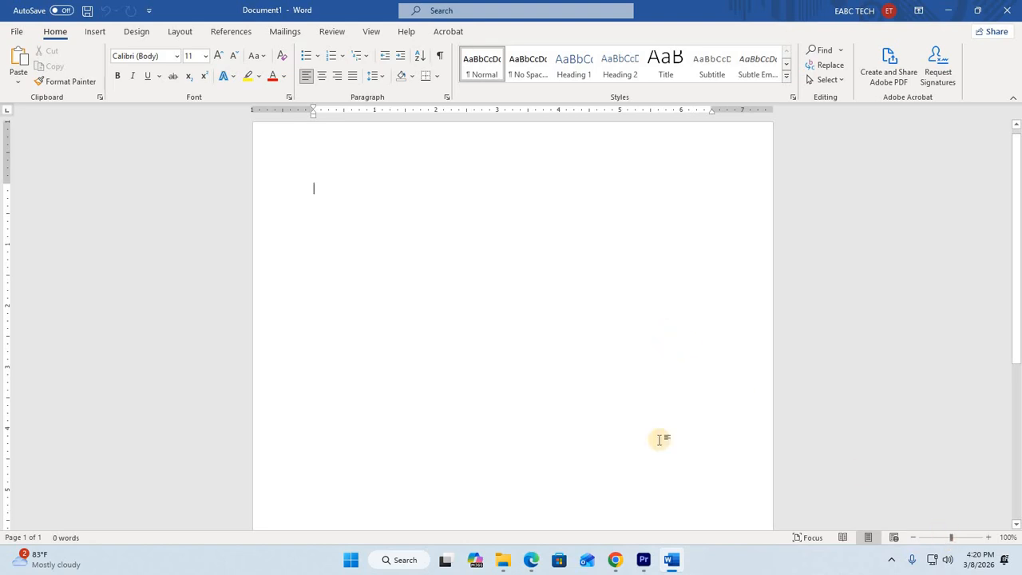
- Check the scroll bar label in the Edge PDF, and return to Word to look through the blank page from top to bottom
click(527, 563)
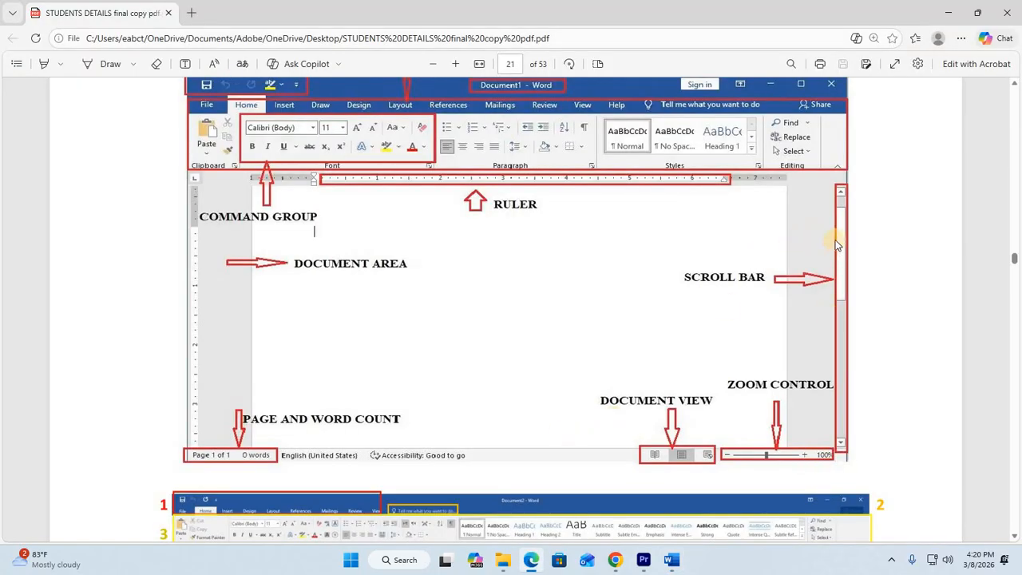
click(672, 563)
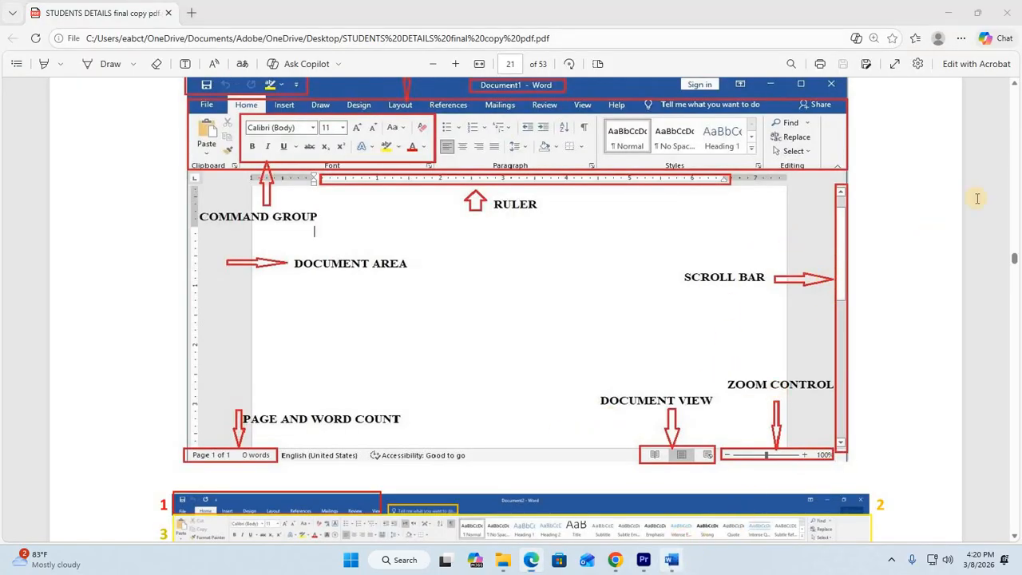
scroll(1018, 293, down, 2)
scroll(1018, 292, down, 3)
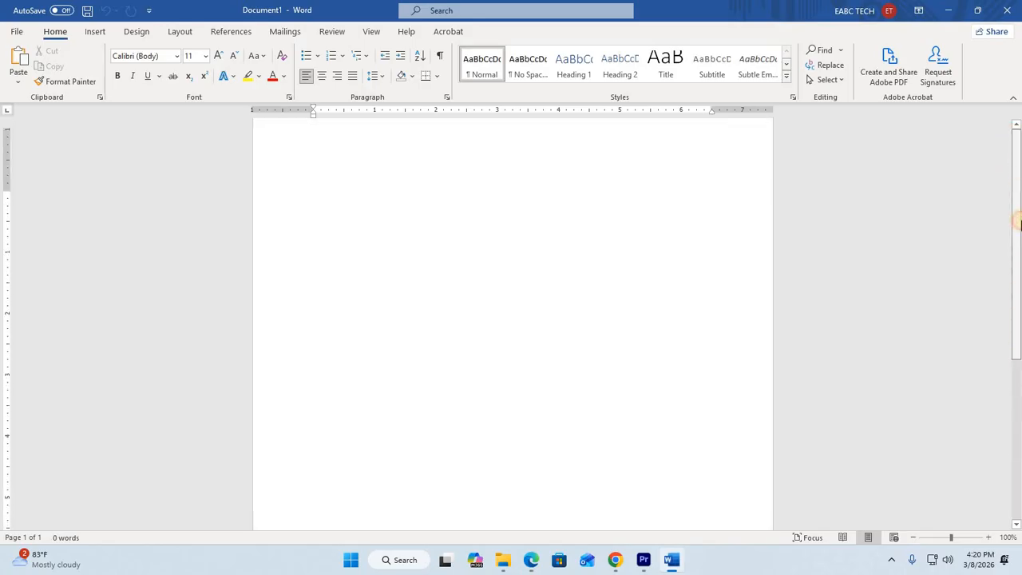
scroll(722, 303, up, 5)
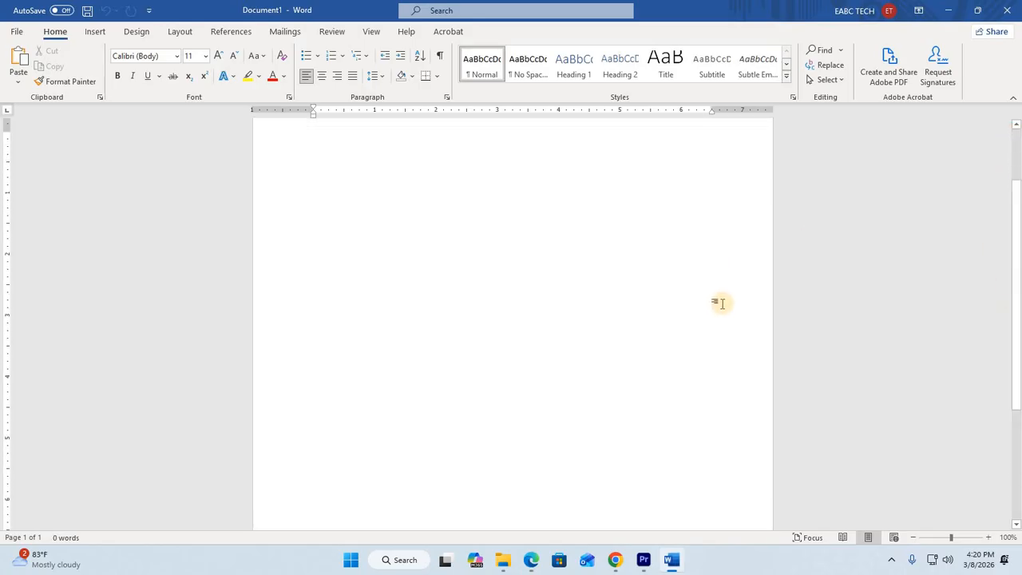
scroll(724, 303, down, 3)
scroll(723, 304, up, 3)
scroll(724, 303, down, 3)
scroll(724, 303, up, 3)
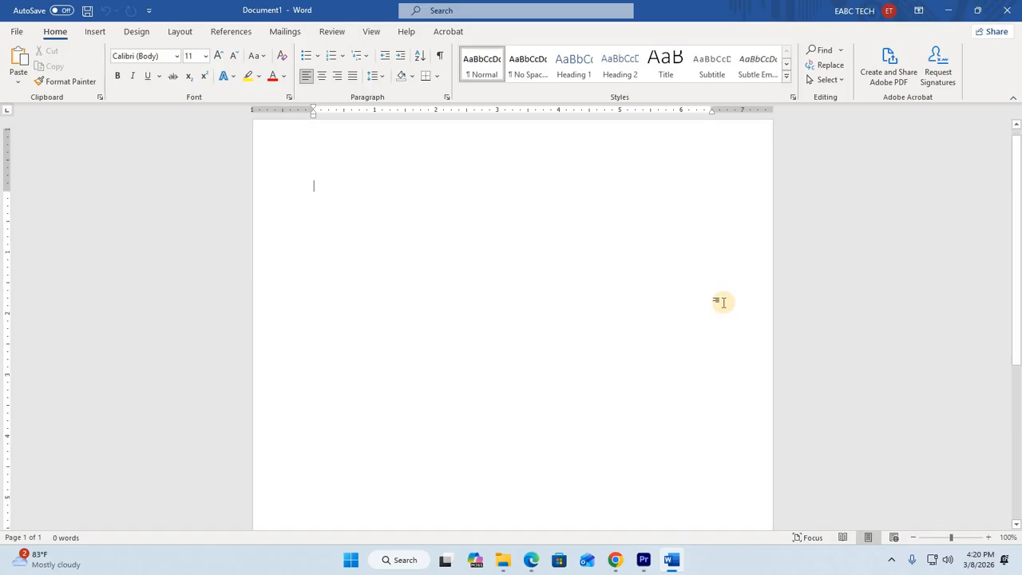
scroll(724, 302, down, 3)
scroll(721, 305, down, 5)
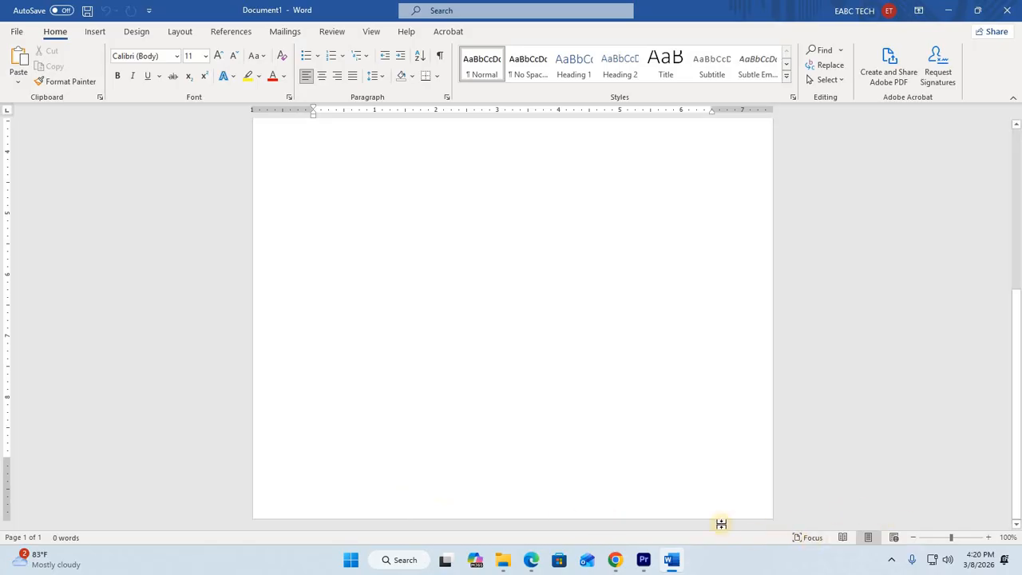
- Enlarge the document view to 180% and 196% to look over the page, and reduce the zoom to 108%
drag(951, 538, 959, 538)
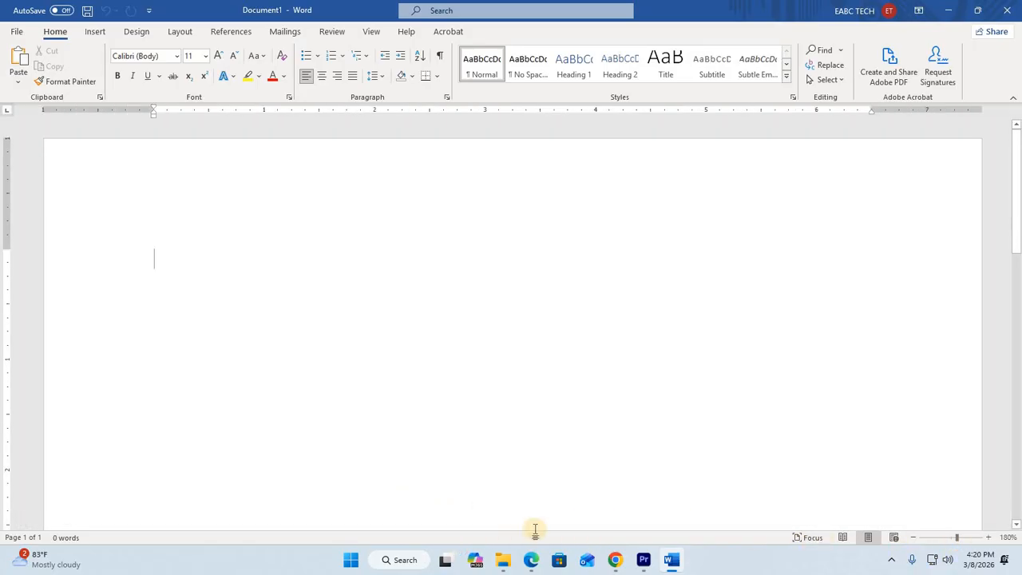
scroll(607, 456, down, 10)
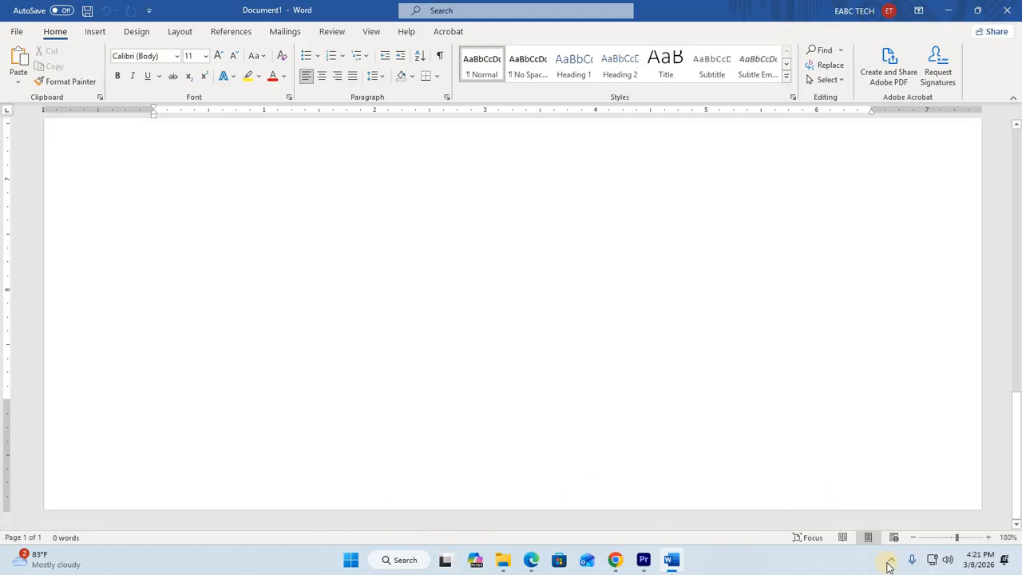
click(958, 540)
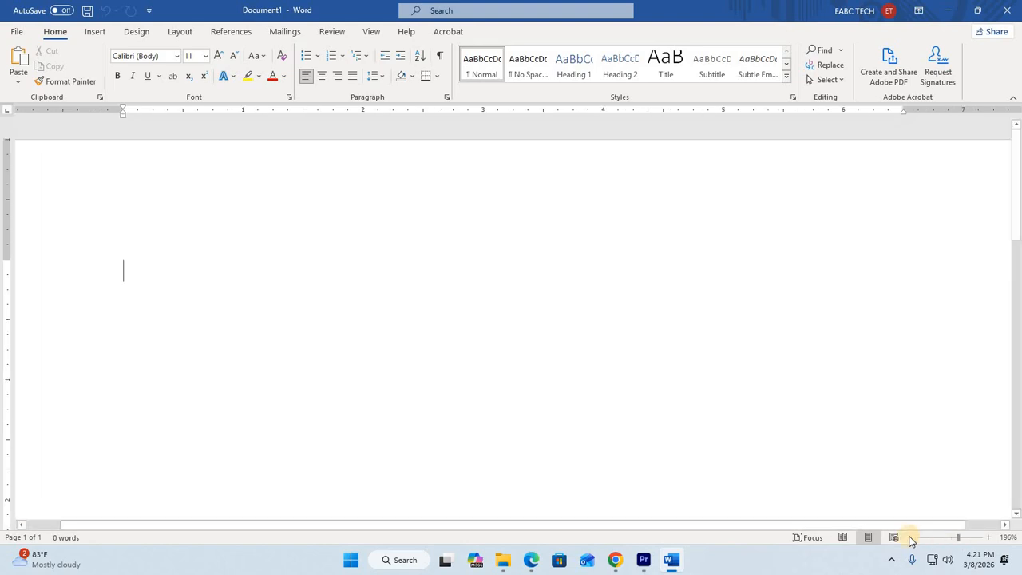
drag(810, 525, 696, 518)
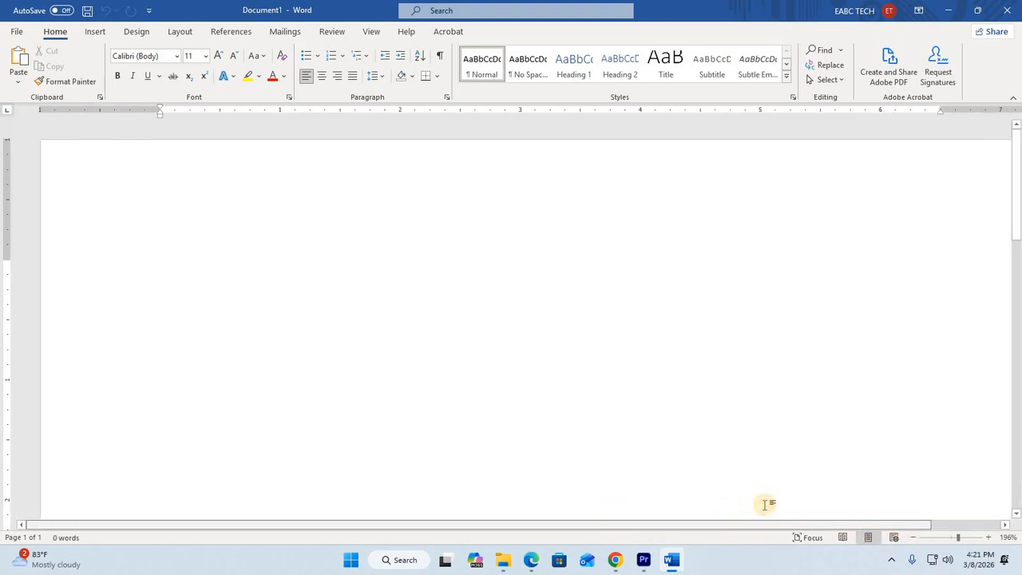
click(952, 539)
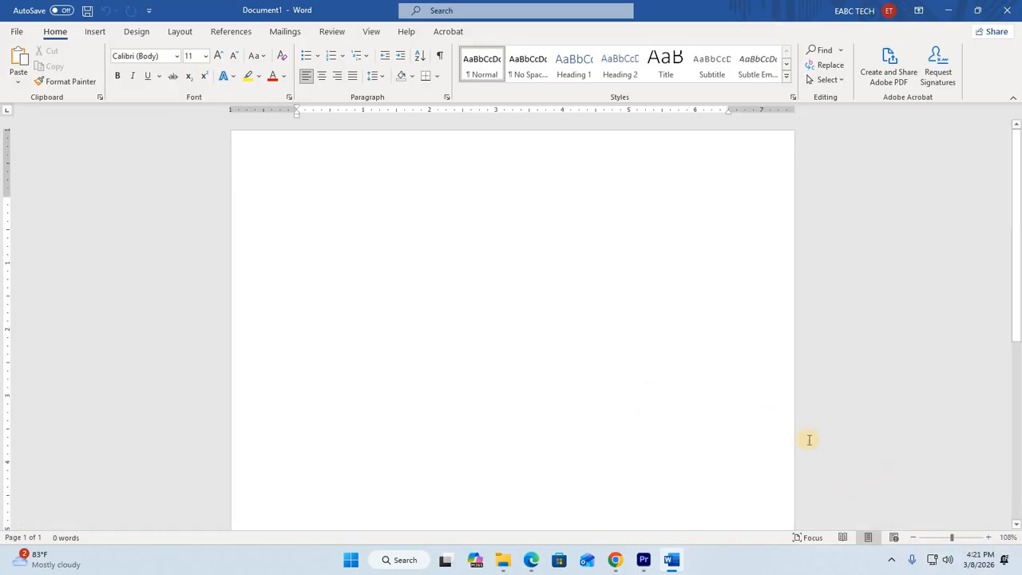
- Set the Word document's zoom to 100%, and switch to the Edge PDF to read the numbered window parts and menu bar explanations
click(913, 539)
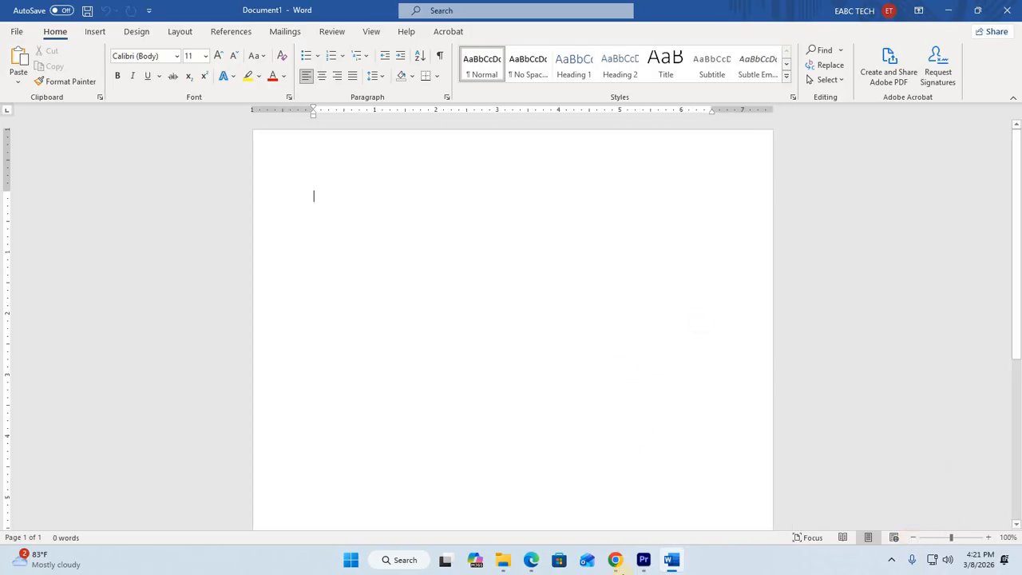
click(528, 561)
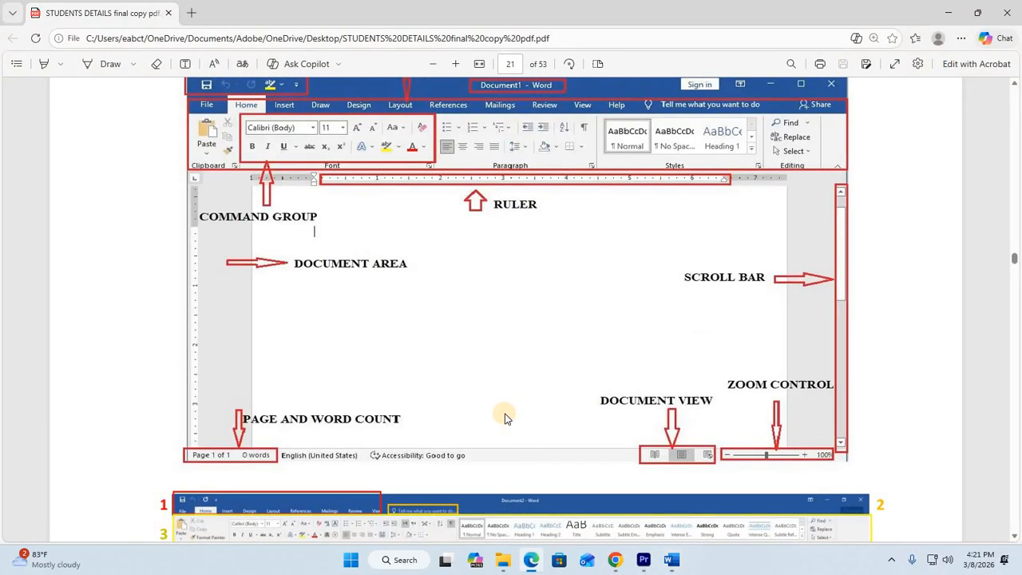
scroll(505, 415, down, 8)
scroll(469, 408, up, 4)
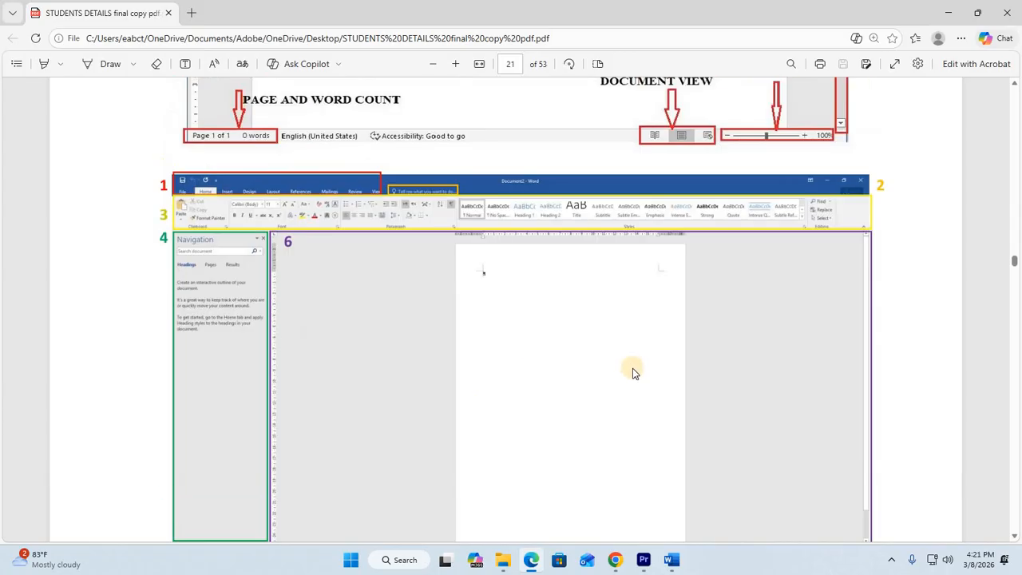
scroll(616, 376, down, 10)
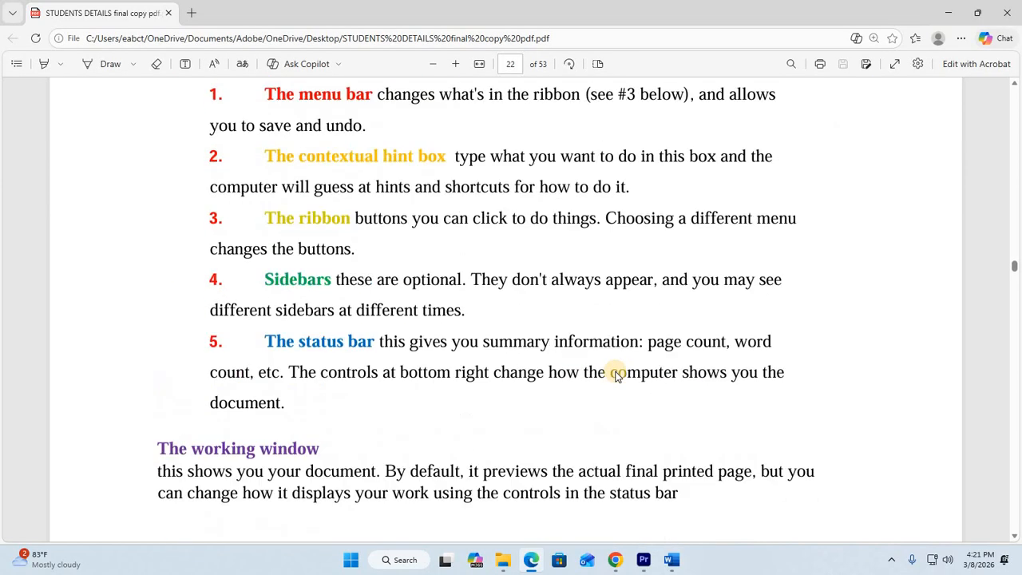
scroll(616, 376, down, 6)
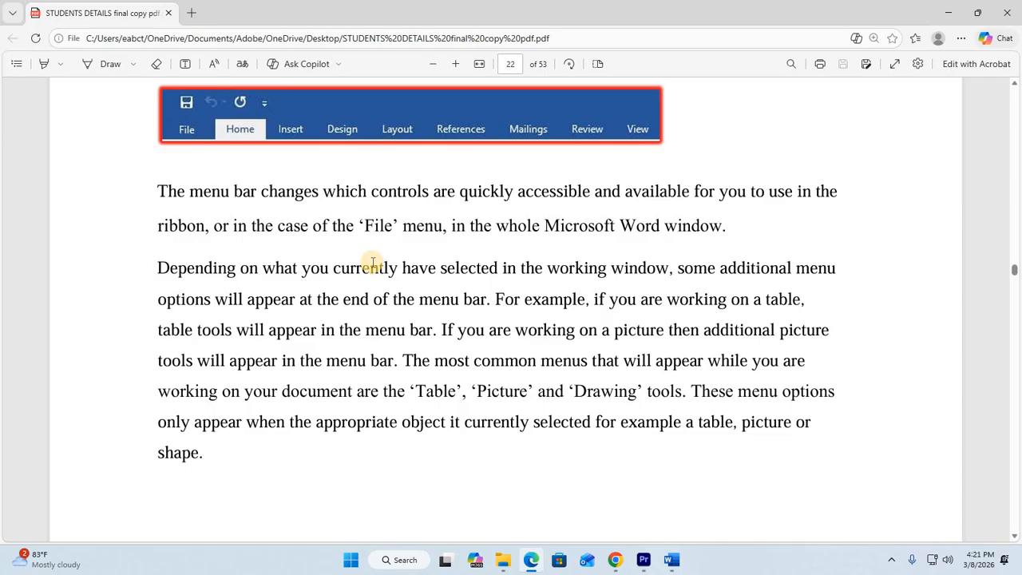
scroll(564, 273, down, 5)
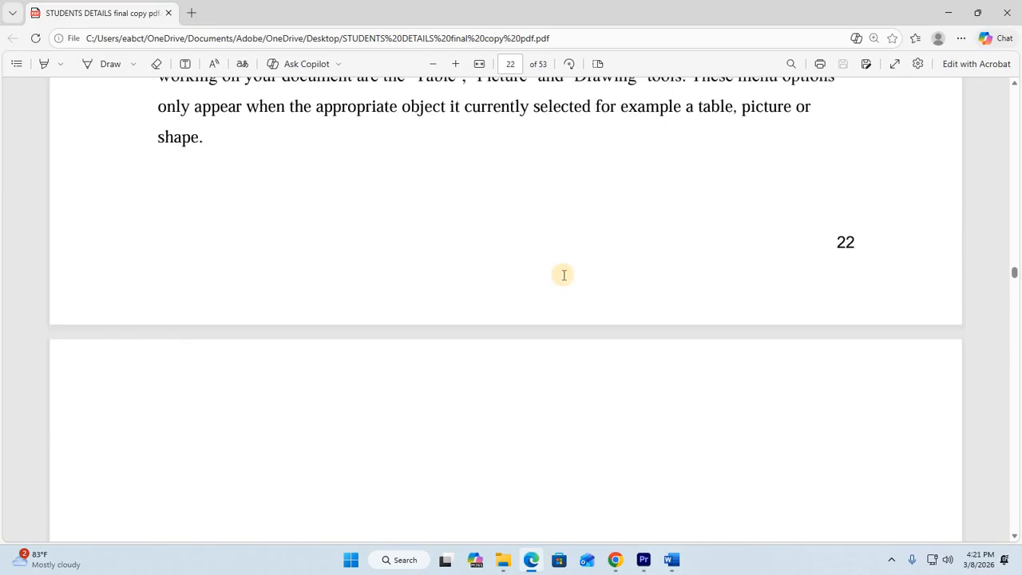
- Read the File Menu section on page 23 of the PDF, including the list of document aspects it controls
scroll(564, 274, down, 4)
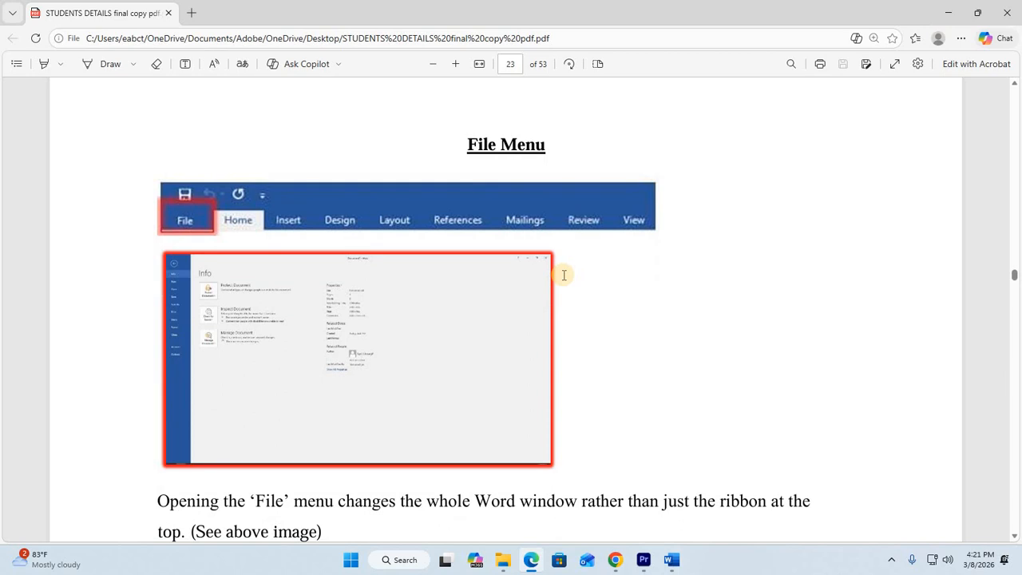
scroll(564, 275, down, 2)
scroll(564, 275, down, 2)
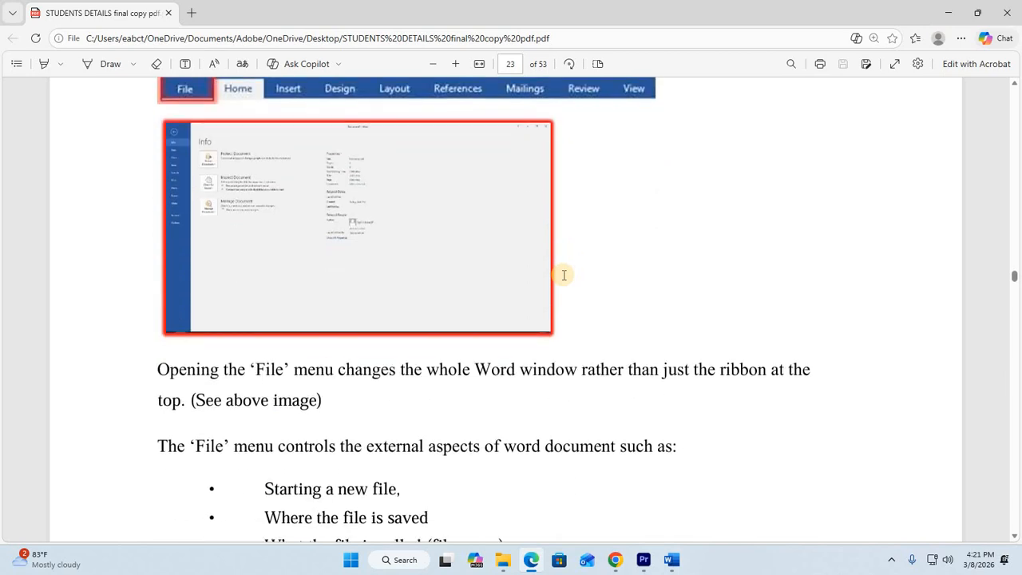
scroll(559, 283, up, 1)
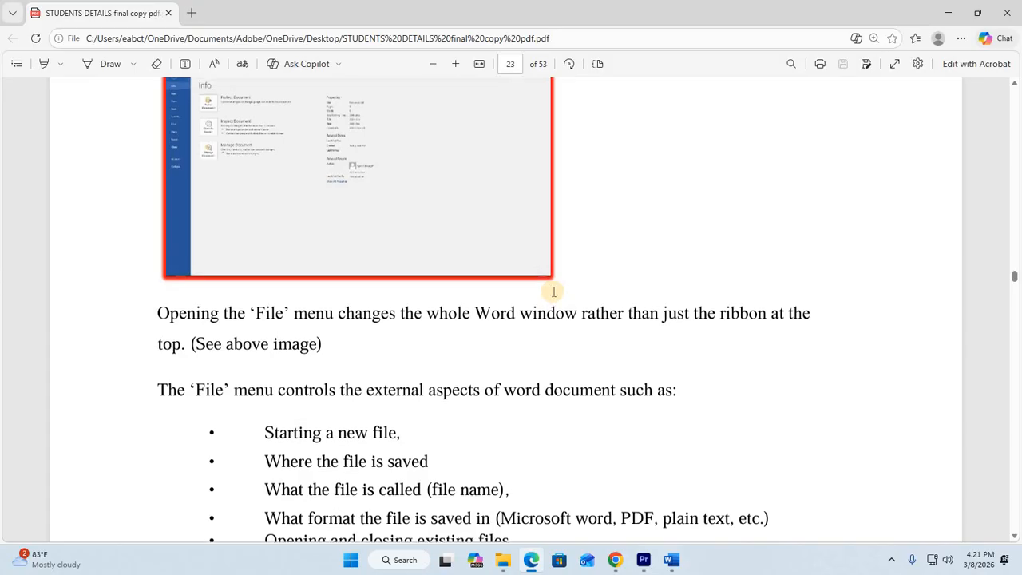
scroll(553, 291, up, 1)
scroll(554, 292, down, 2)
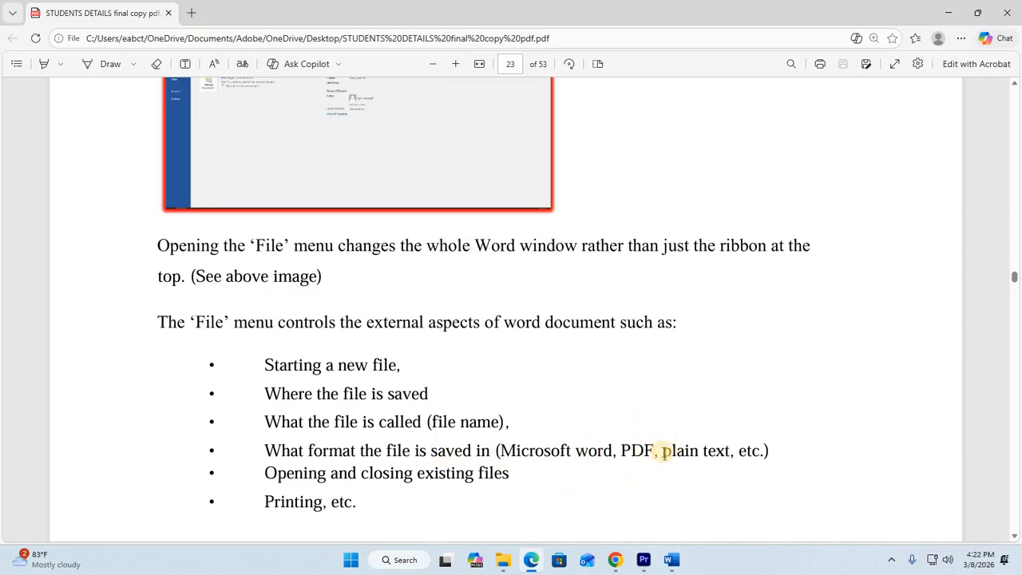
scroll(667, 450, down, 3)
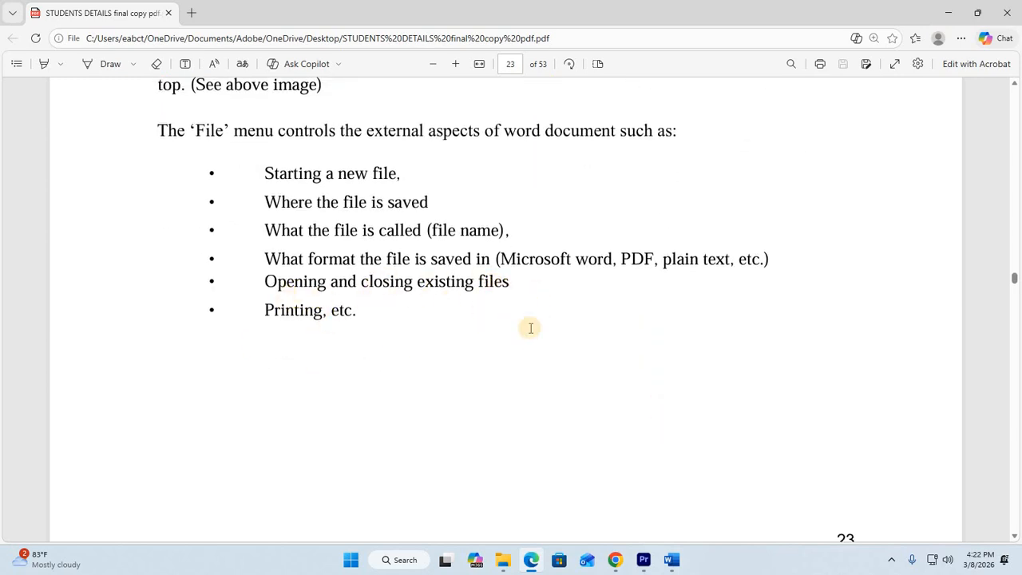
scroll(674, 494, up, 1)
- Switch to Word, create a new blank document, and close its window after maximizing it
click(671, 559)
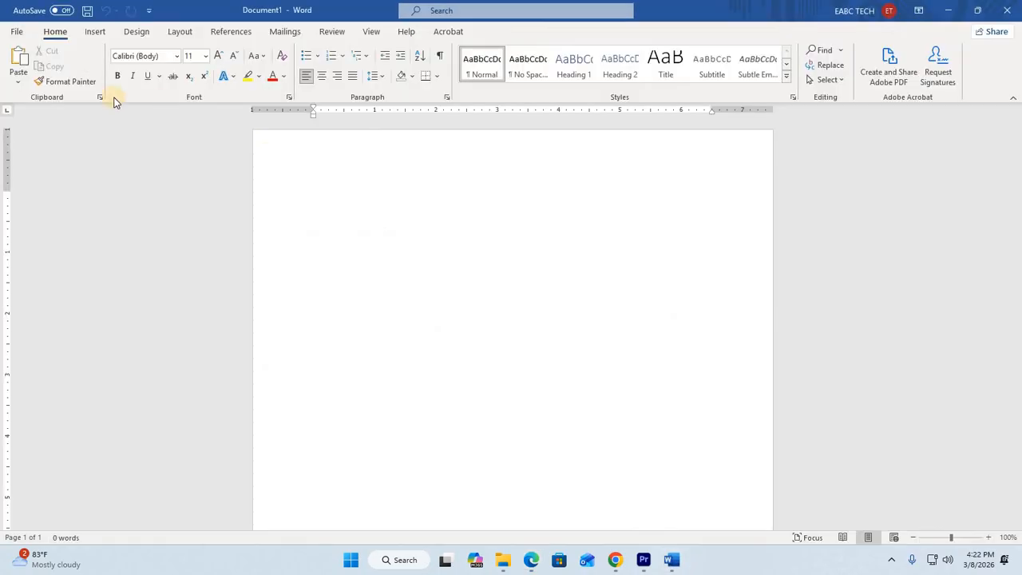
click(16, 32)
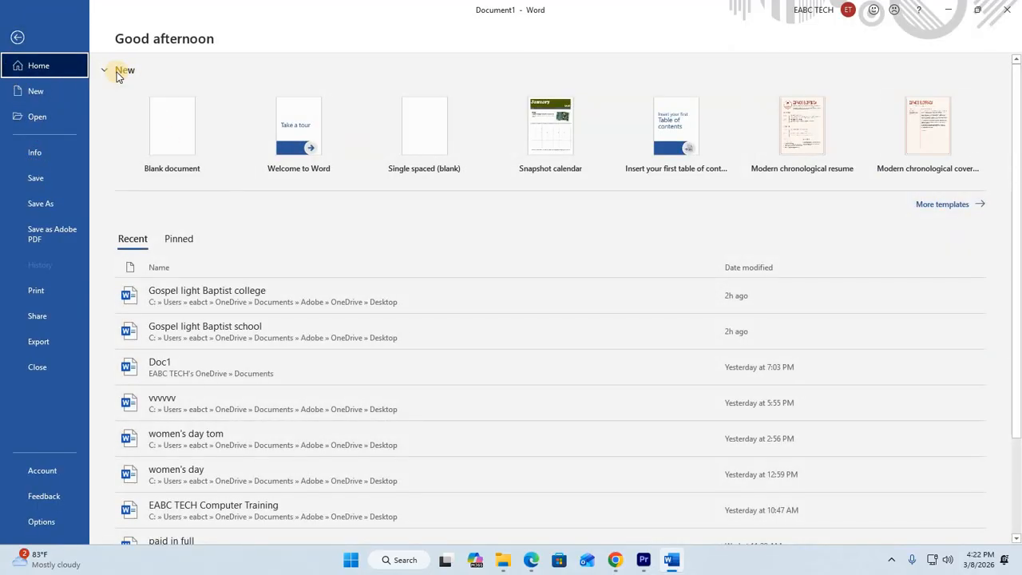
click(166, 155)
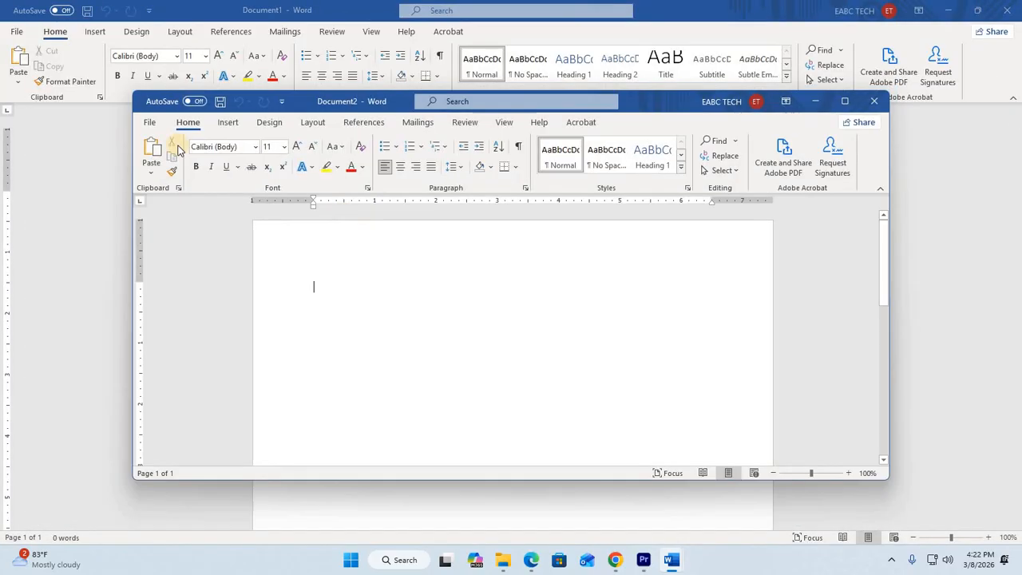
click(674, 107)
drag(674, 107, 633, 99)
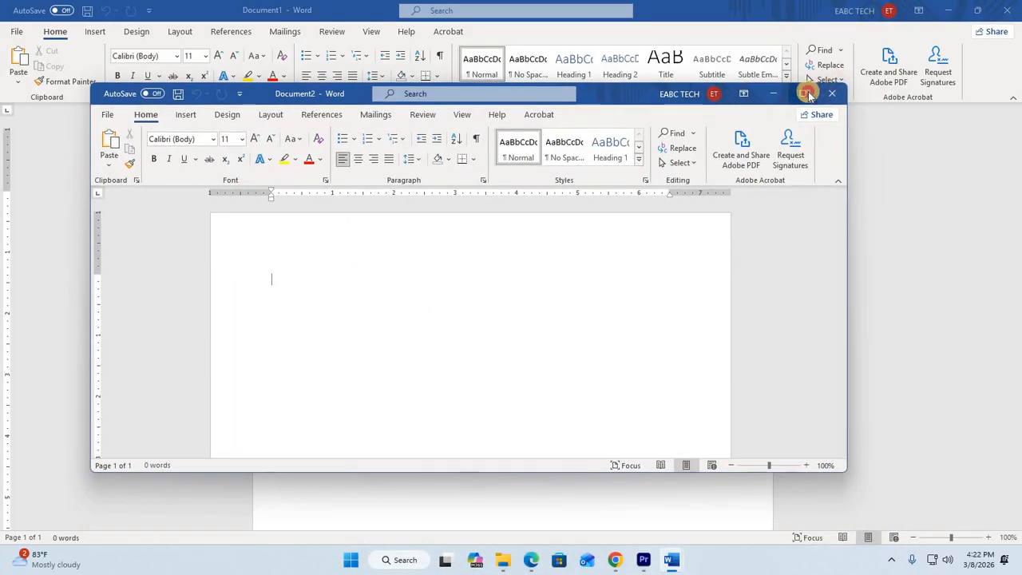
click(802, 93)
click(1008, 11)
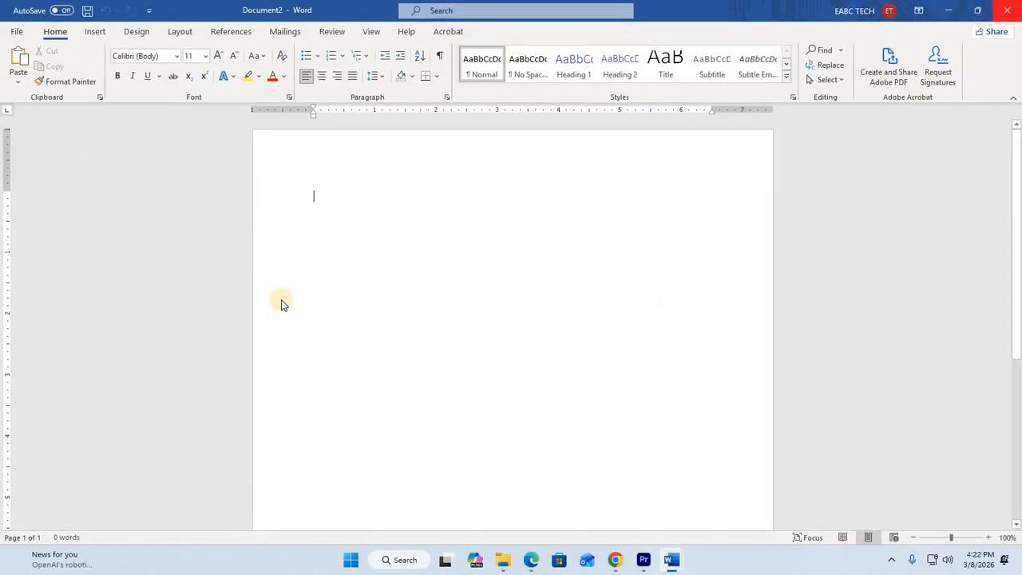
- Open the document's Info page and look over the Protect Document options
click(16, 31)
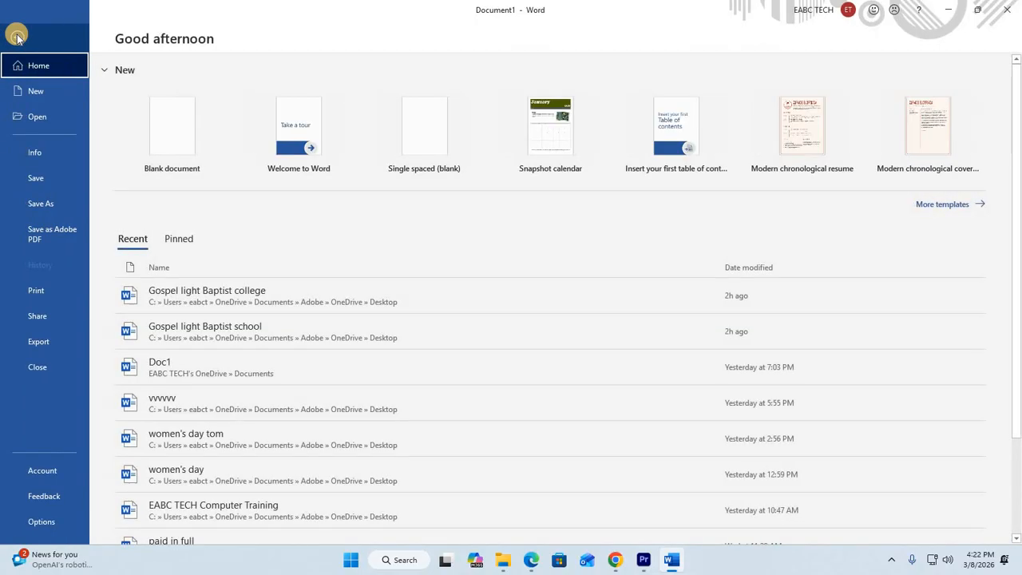
click(30, 117)
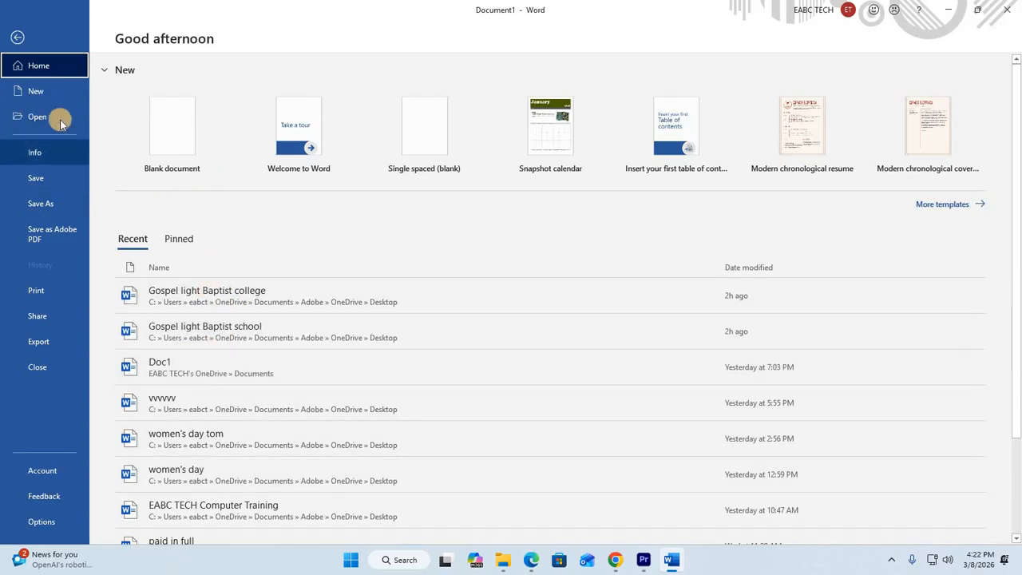
click(43, 159)
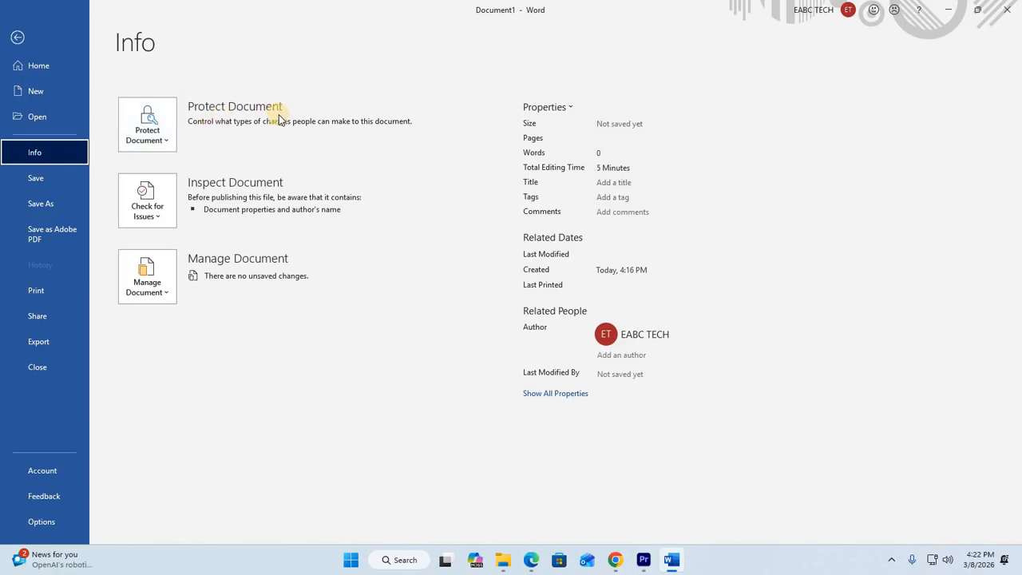
click(163, 145)
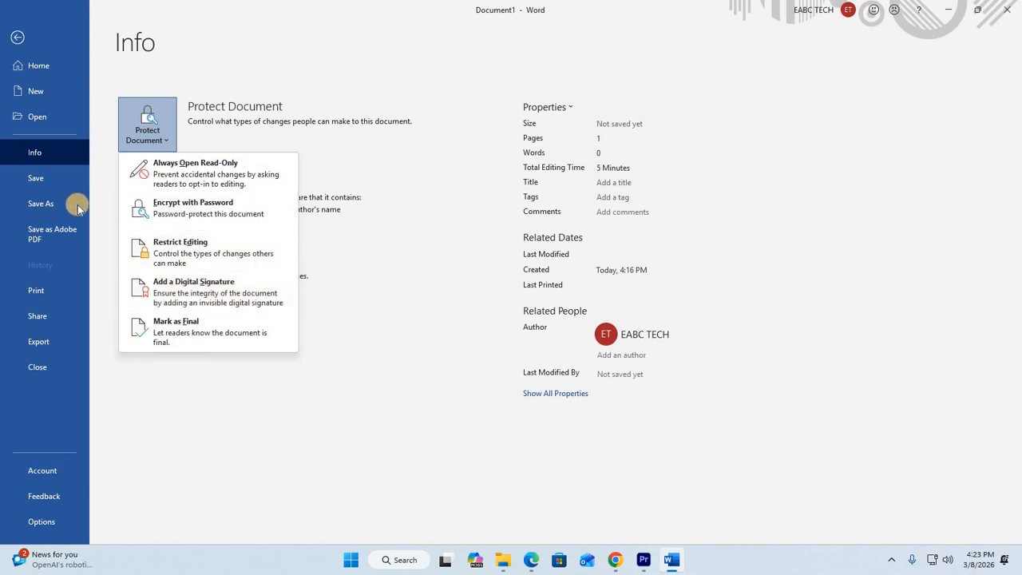
key(Escape)
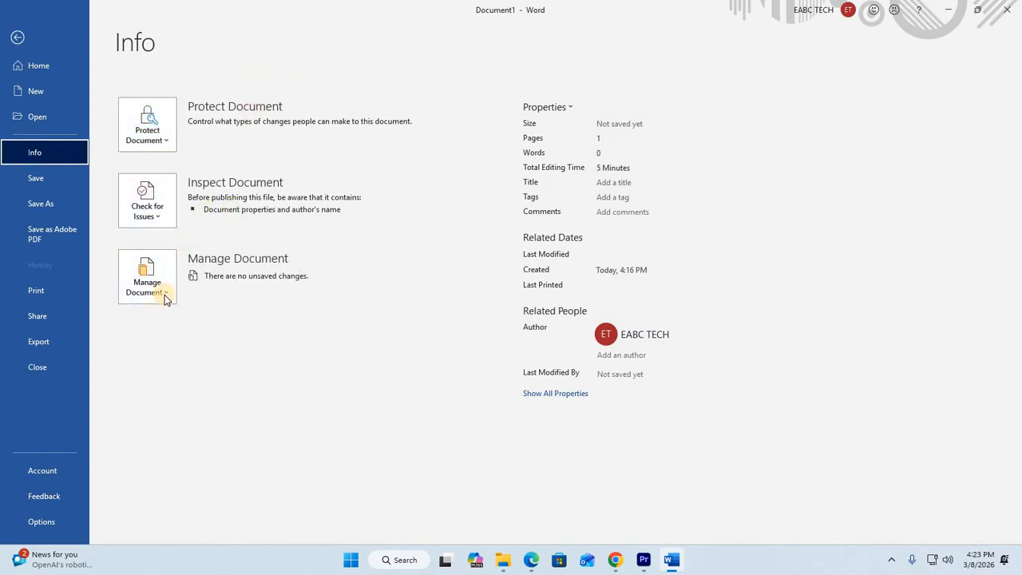
- Look over the locations offered by Save and Save As for the unsaved document
click(46, 181)
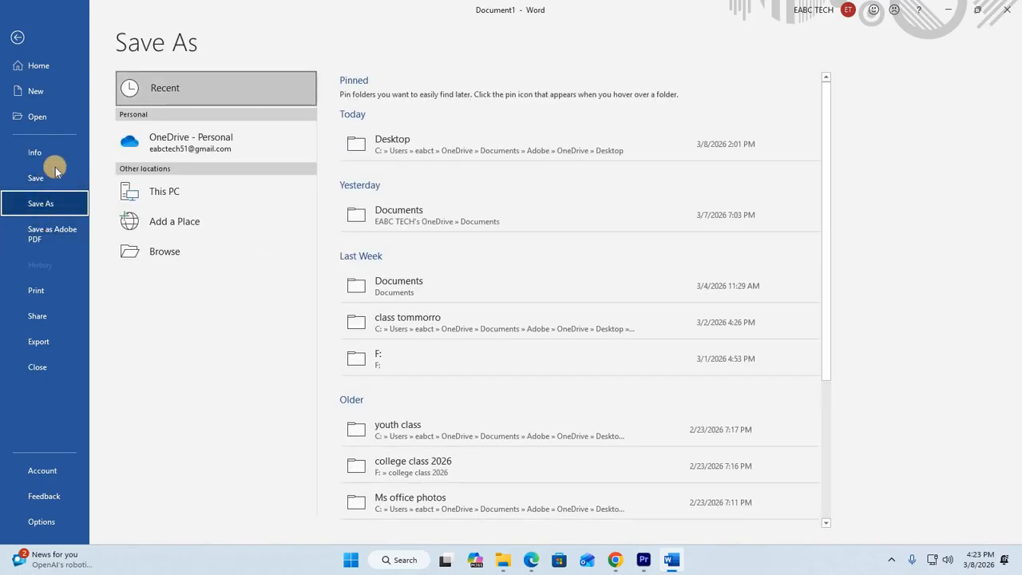
click(29, 178)
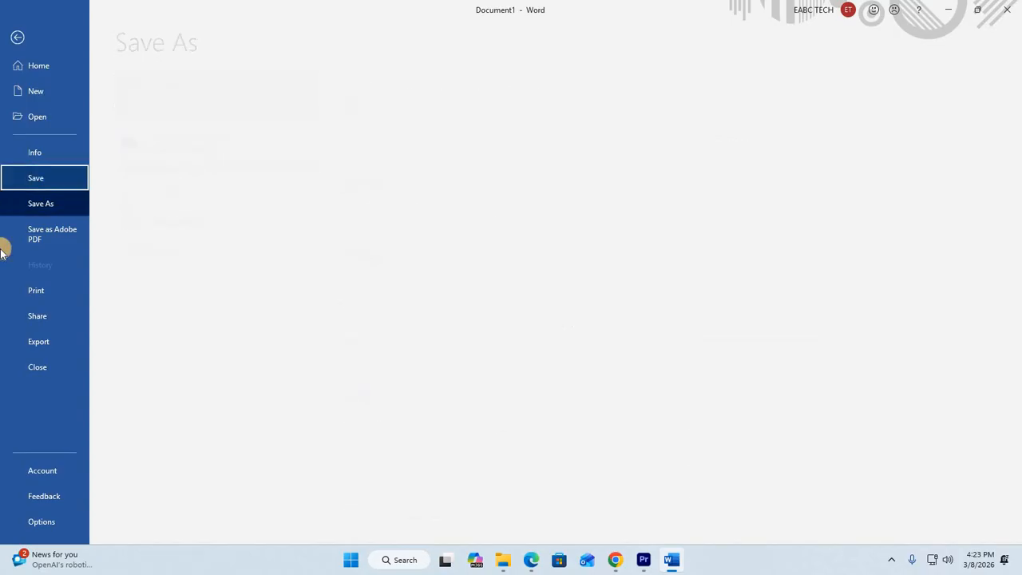
click(59, 205)
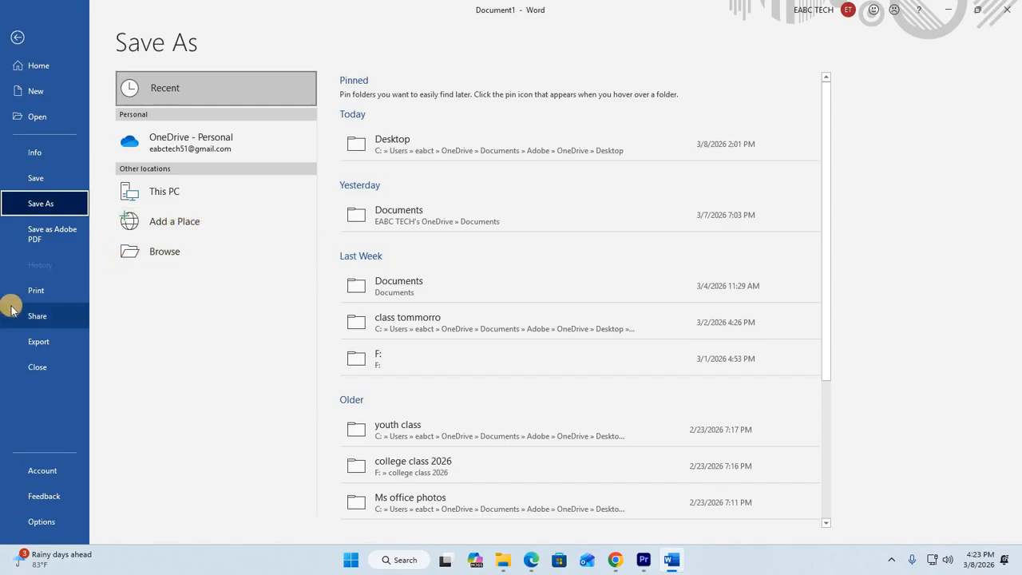
- In the print settings, choose the Canon MF633C/635C UFR II printer, and return to the blank document without printing
click(37, 296)
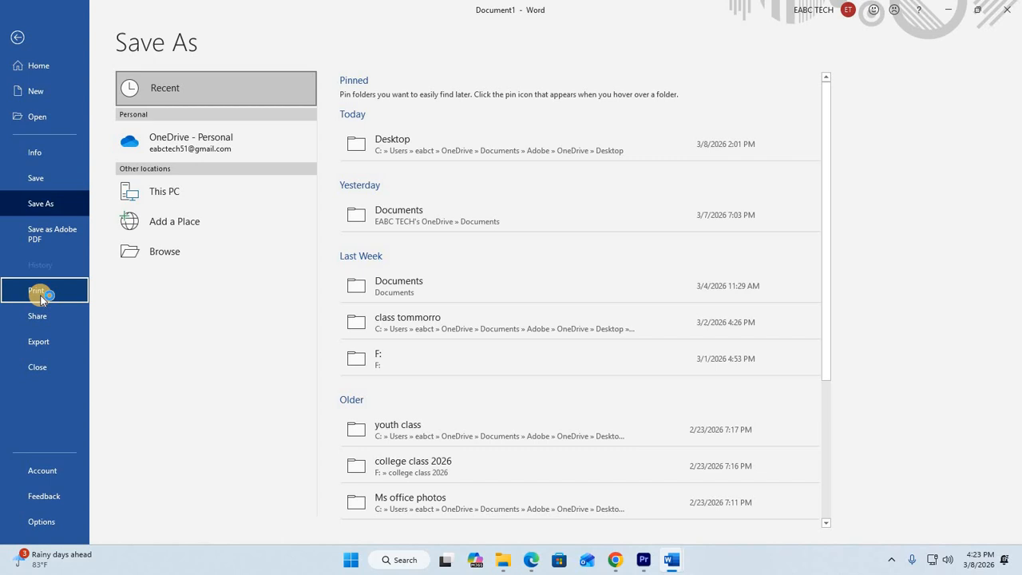
click(40, 294)
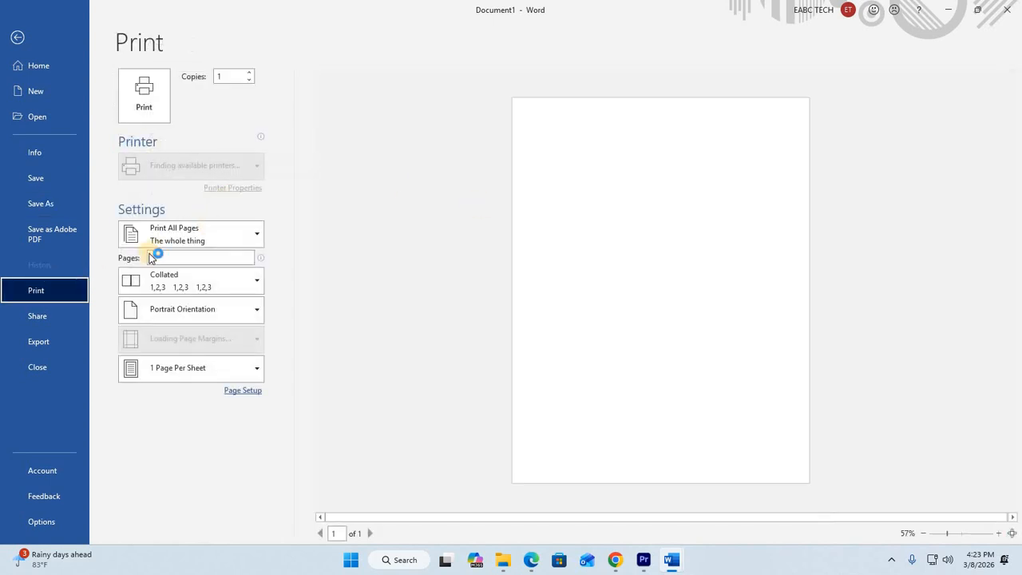
click(258, 168)
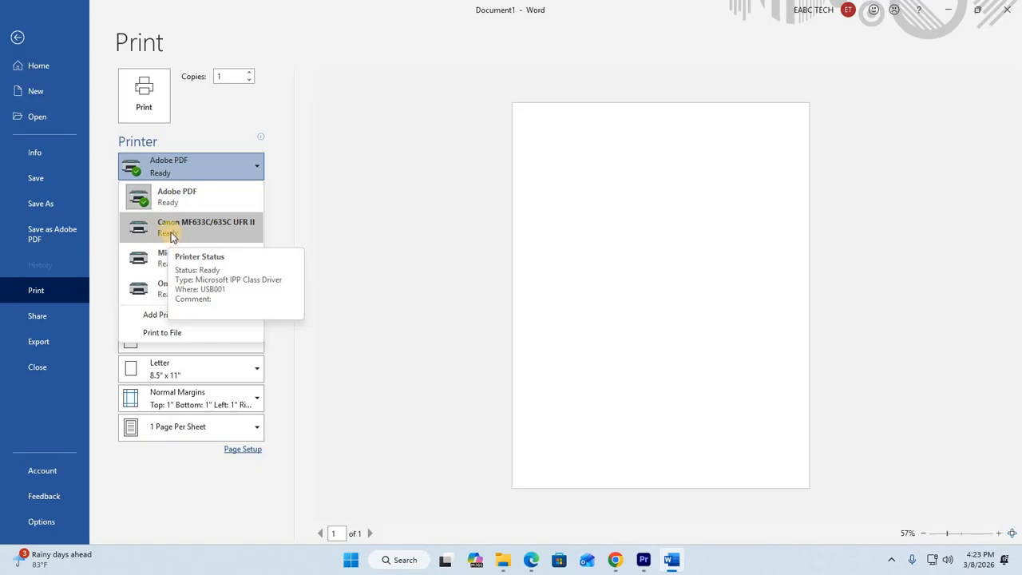
click(192, 230)
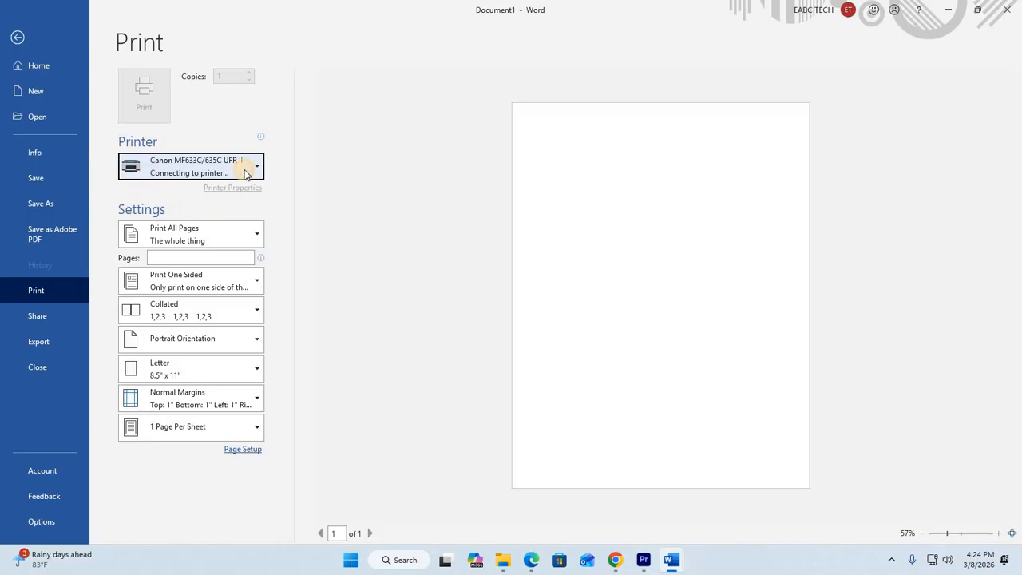
click(34, 64)
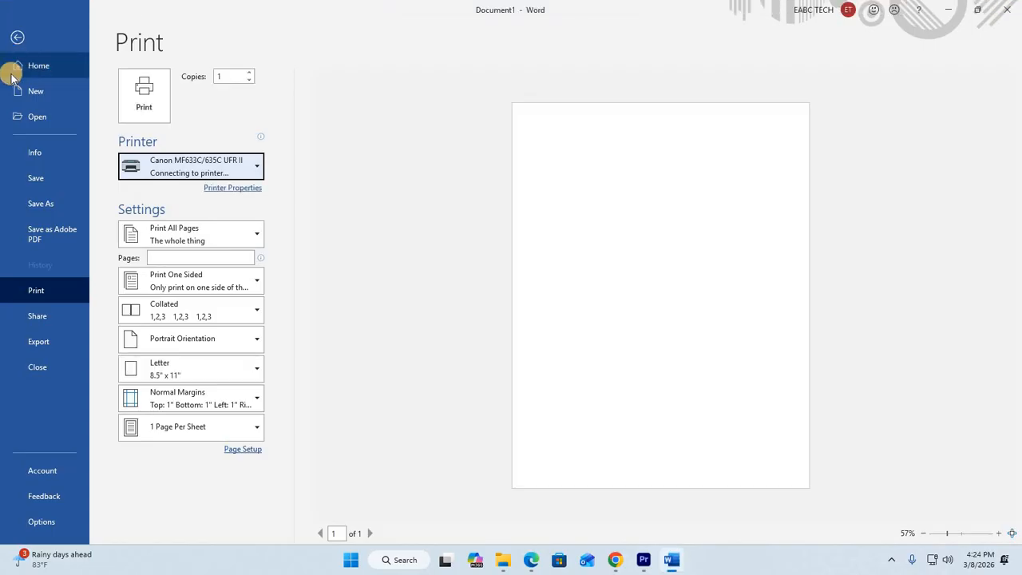
click(18, 37)
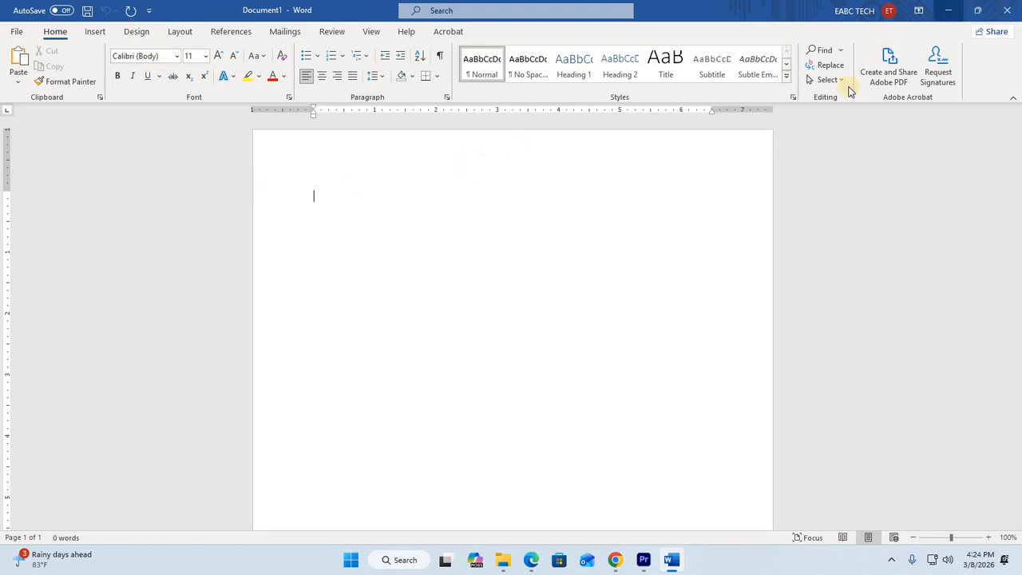
- Read the Learning Exercise on saving, opening and closing documents on page 24 of the Edge PDF, and return to Word
click(531, 560)
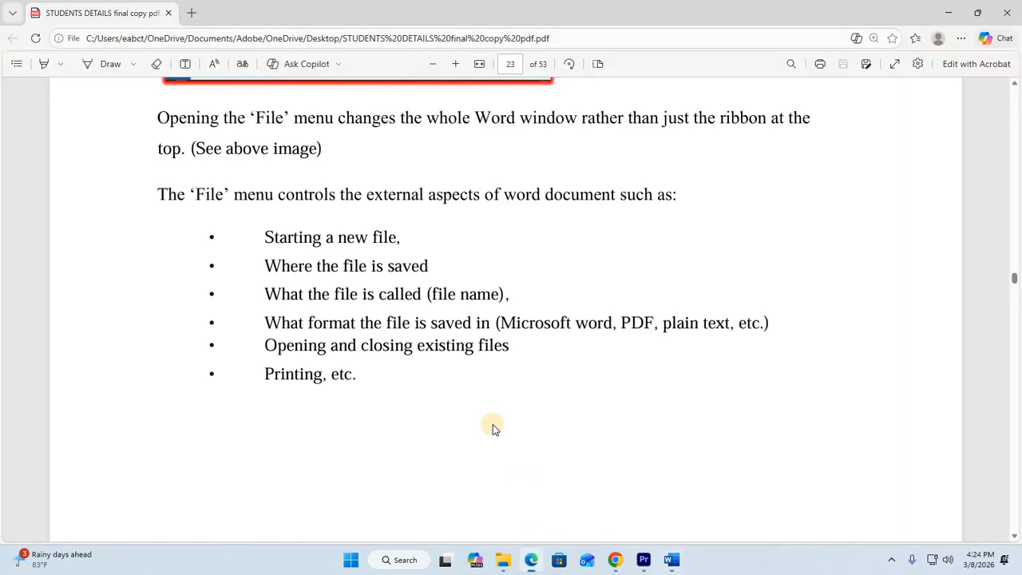
scroll(493, 382, down, 6)
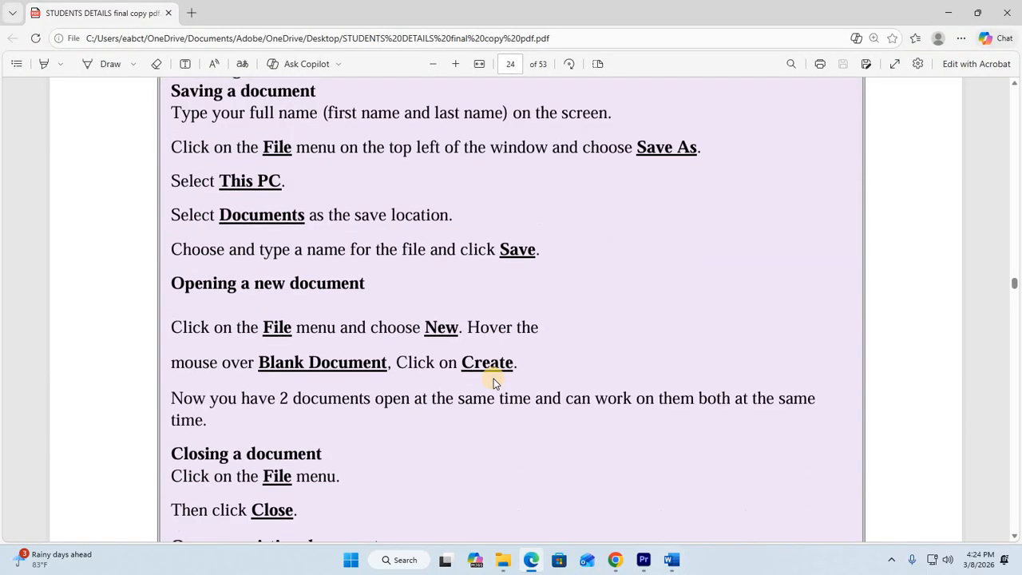
scroll(494, 381, up, 2)
scroll(494, 381, down, 2)
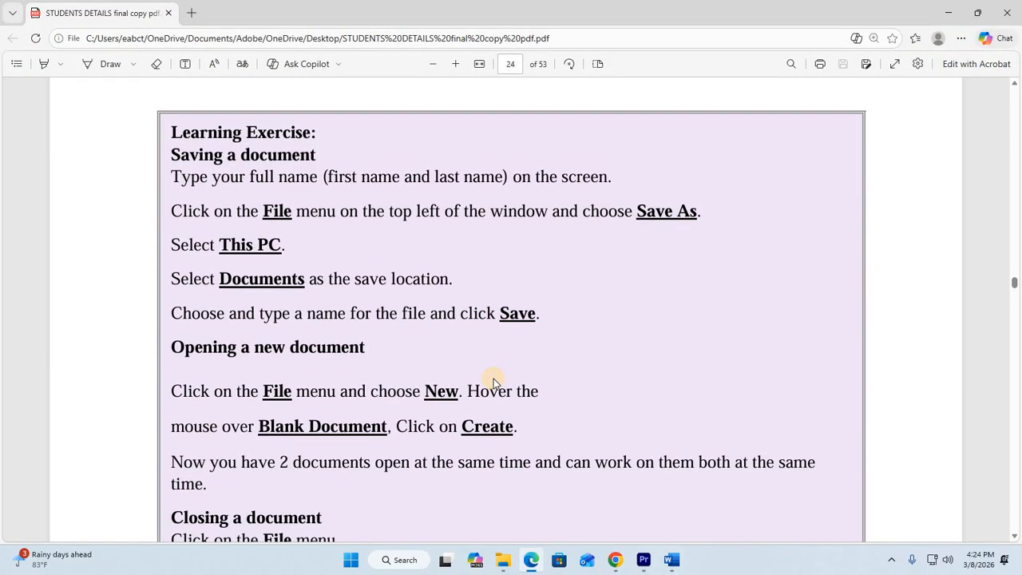
scroll(494, 382, down, 2)
scroll(271, 329, up, 2)
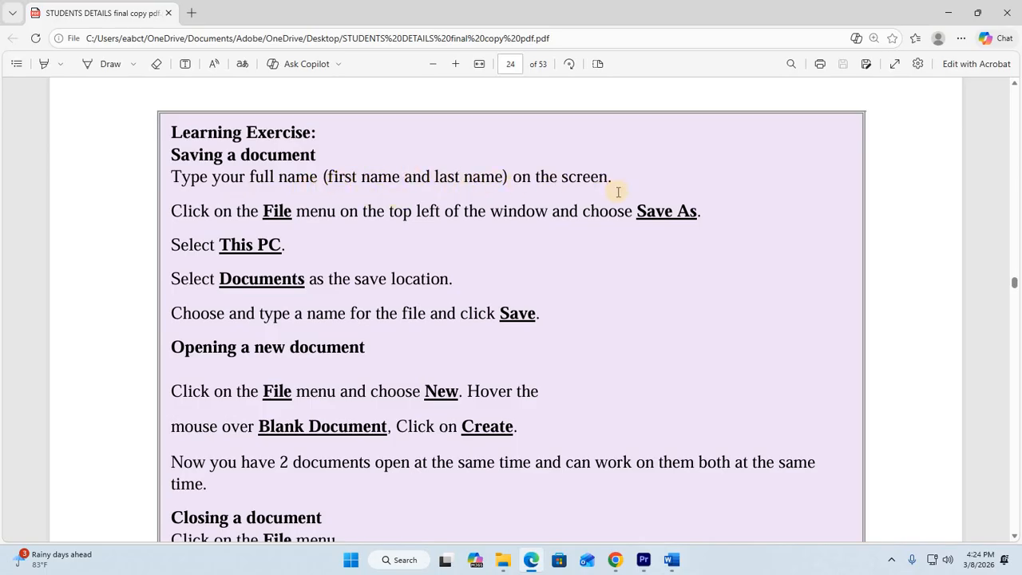
click(684, 564)
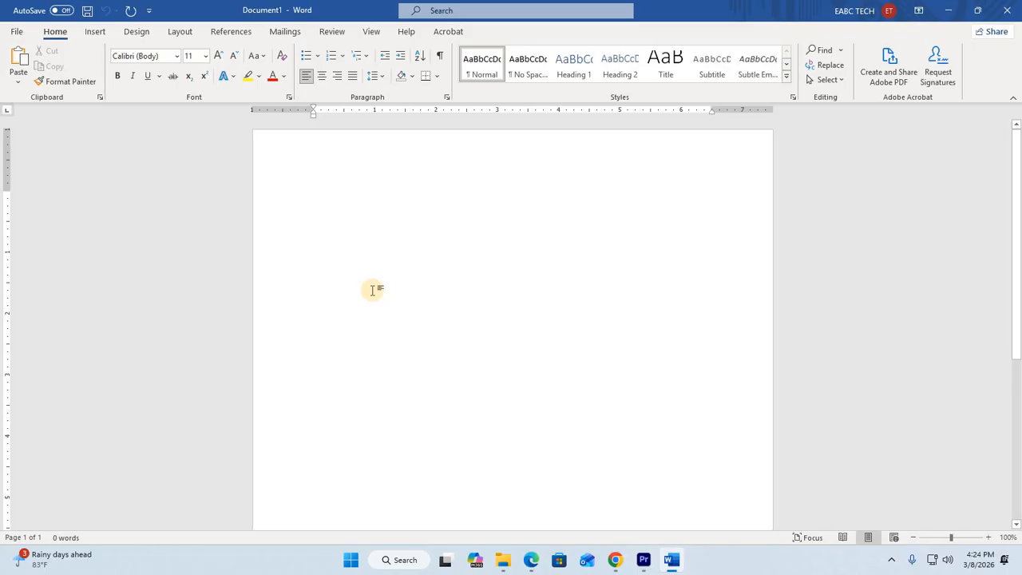
- Write "Eabc tech computer education" in the blank document, fixing the misspelled last word with the suggested correction "education"
text(g)
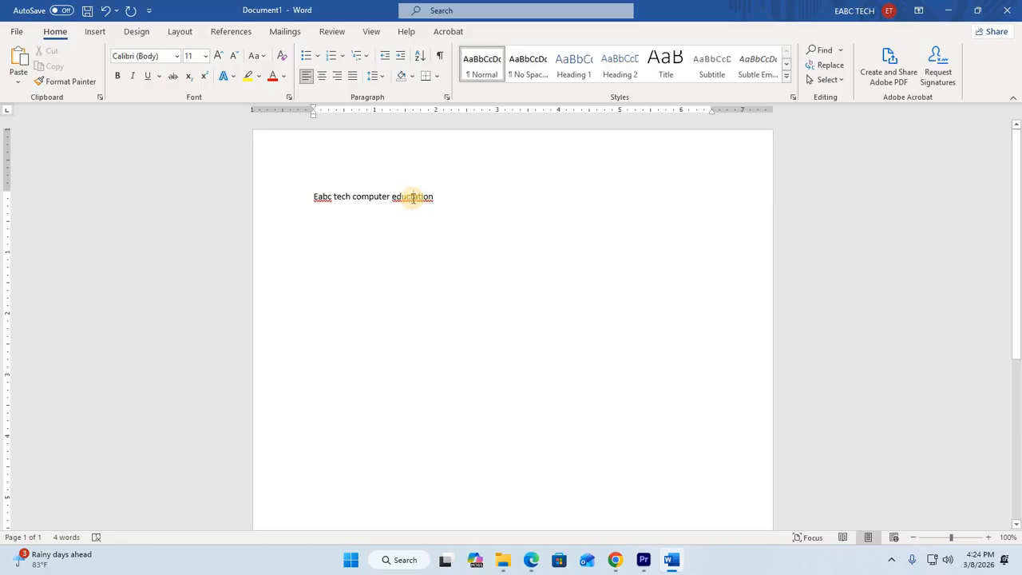
right_click(413, 197)
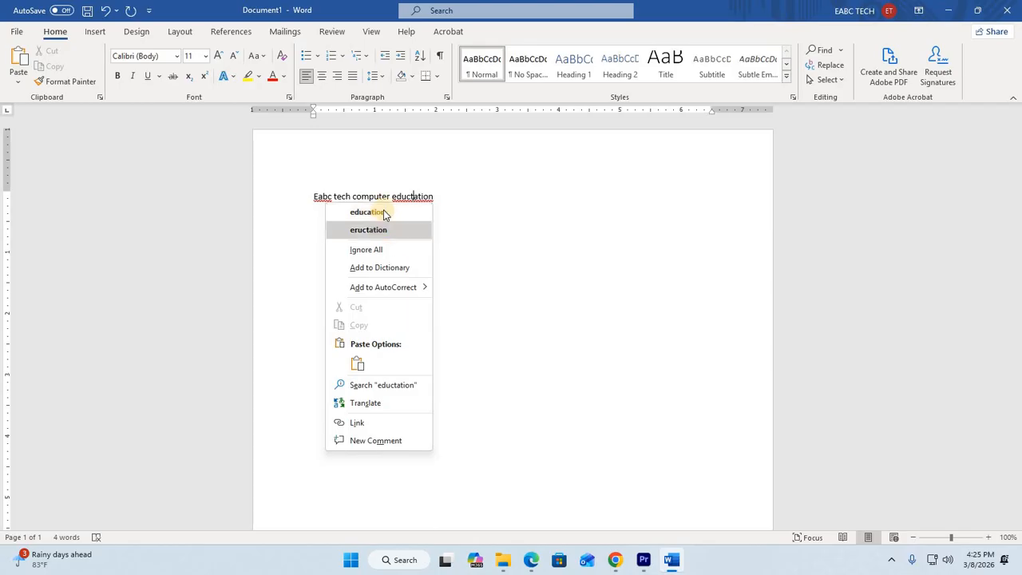
click(385, 213)
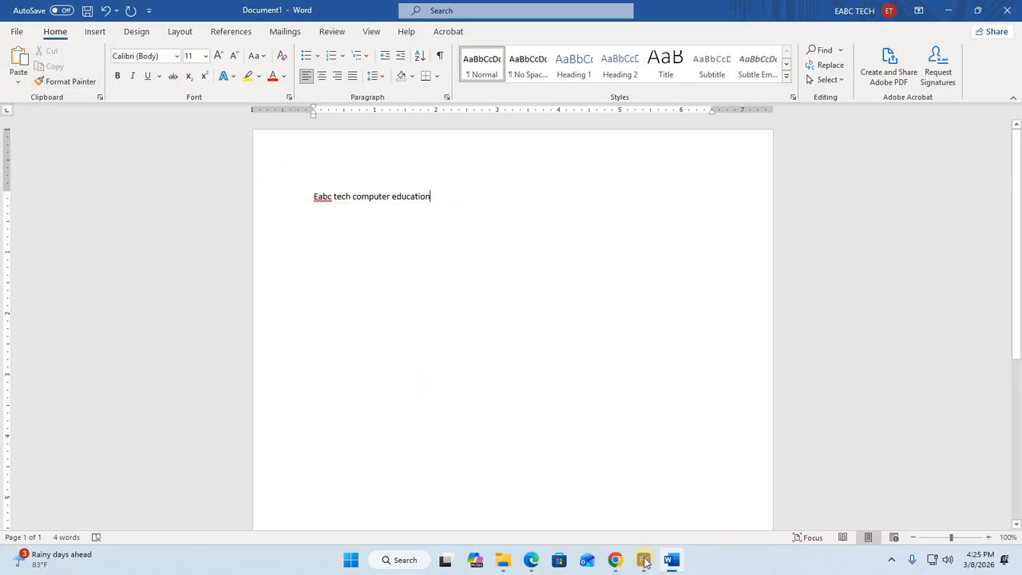
- Check the saving exercise in the Edge PDF, and in Word start saving the document to the Documents folder on This PC
click(533, 562)
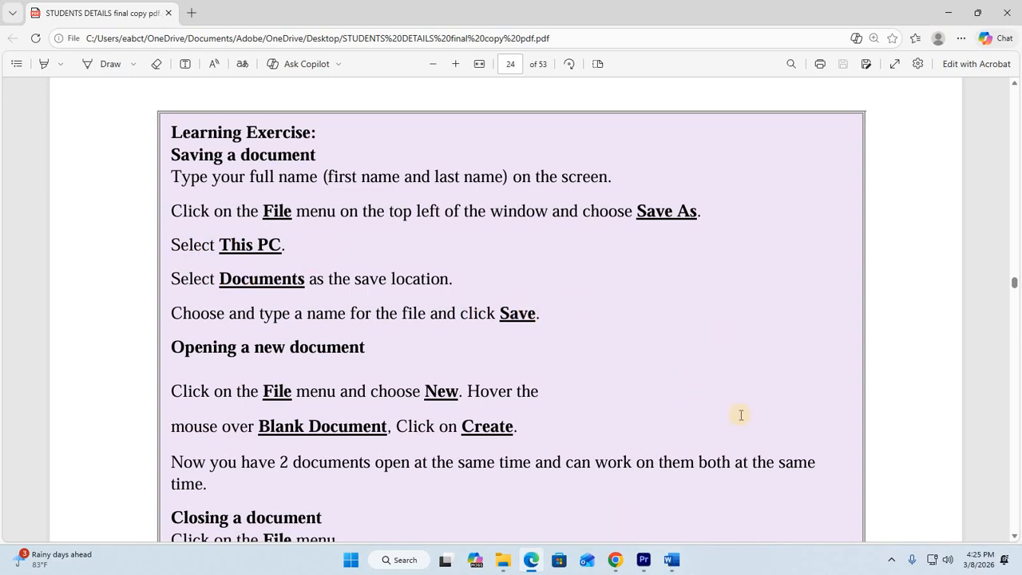
click(675, 561)
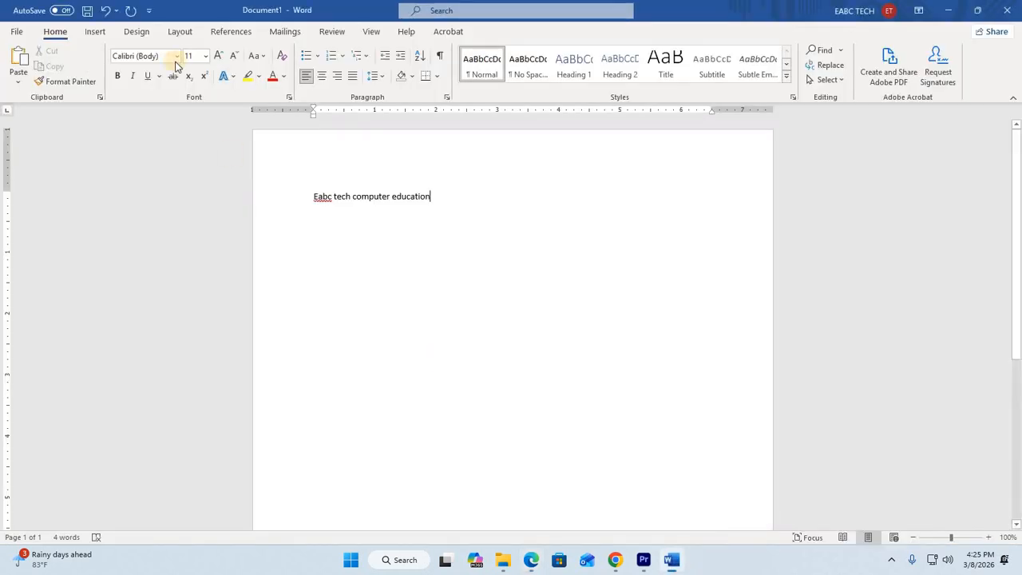
click(16, 32)
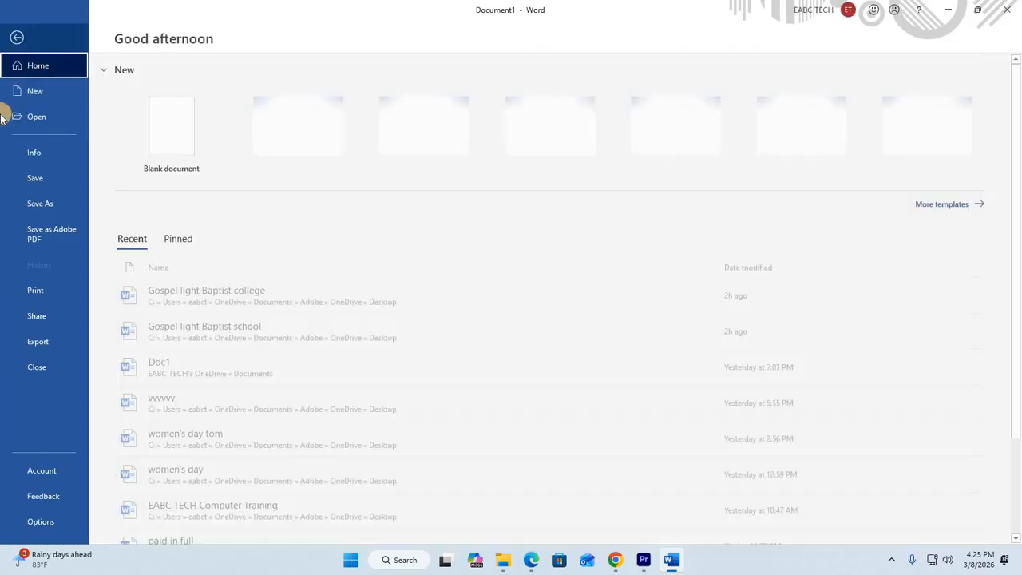
click(18, 203)
click(177, 239)
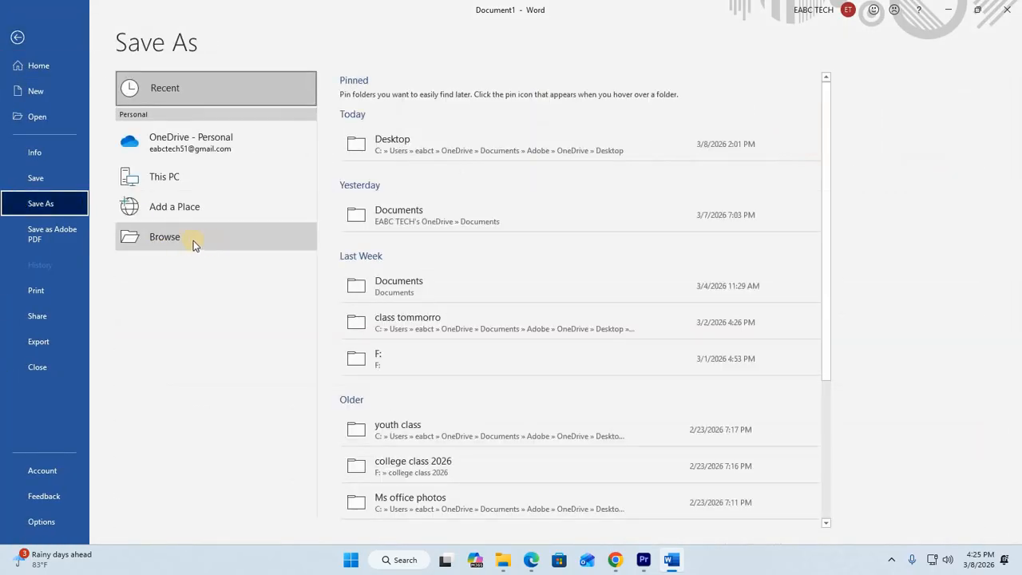
click(180, 184)
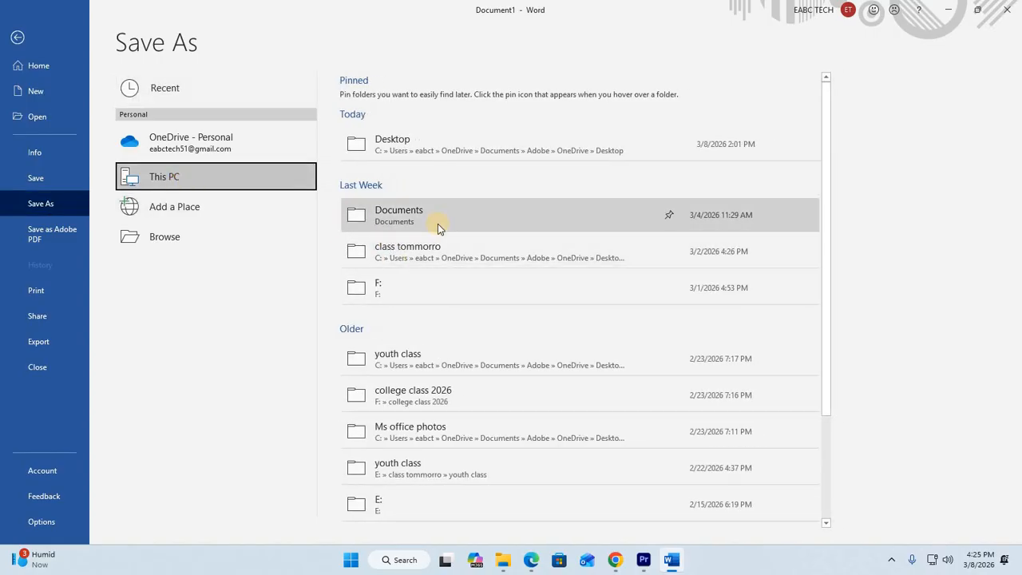
click(409, 219)
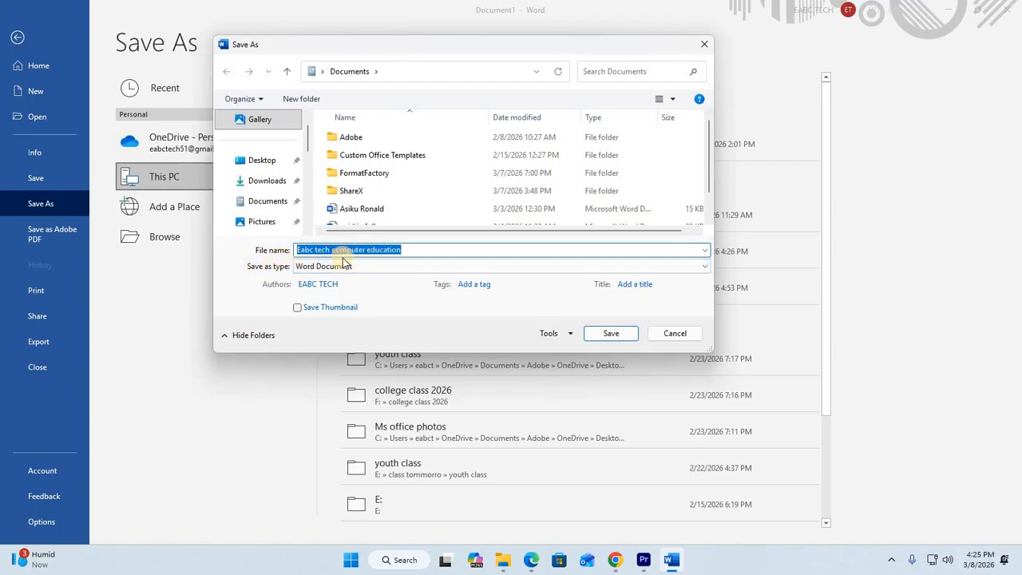
- Recheck the exercise in the Edge PDF, and save the Word file in Documents as "Eabc tech computer education" with the Word Document type
key(alt+Tab)
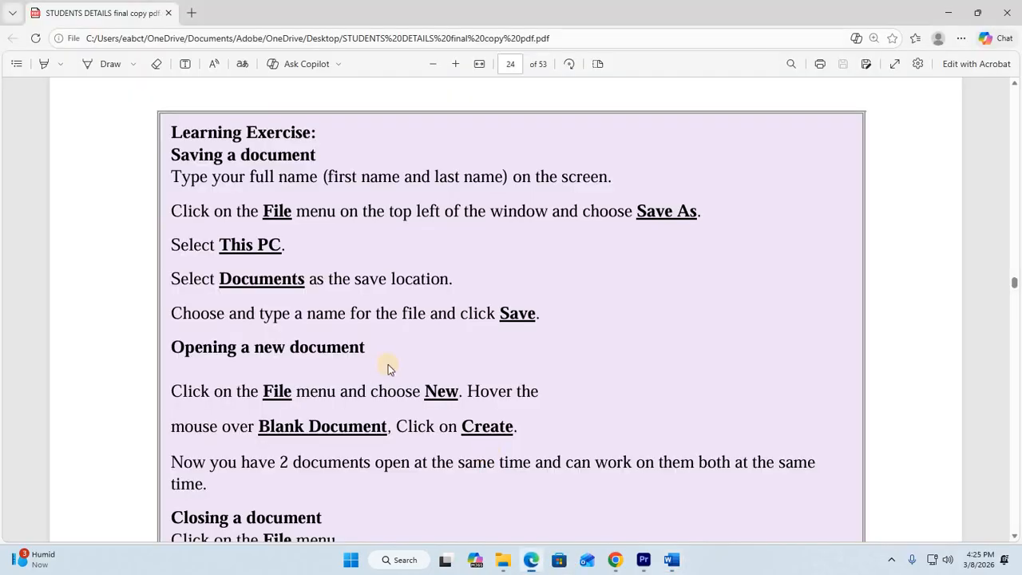
scroll(384, 357, down, 3)
scroll(343, 330, up, 3)
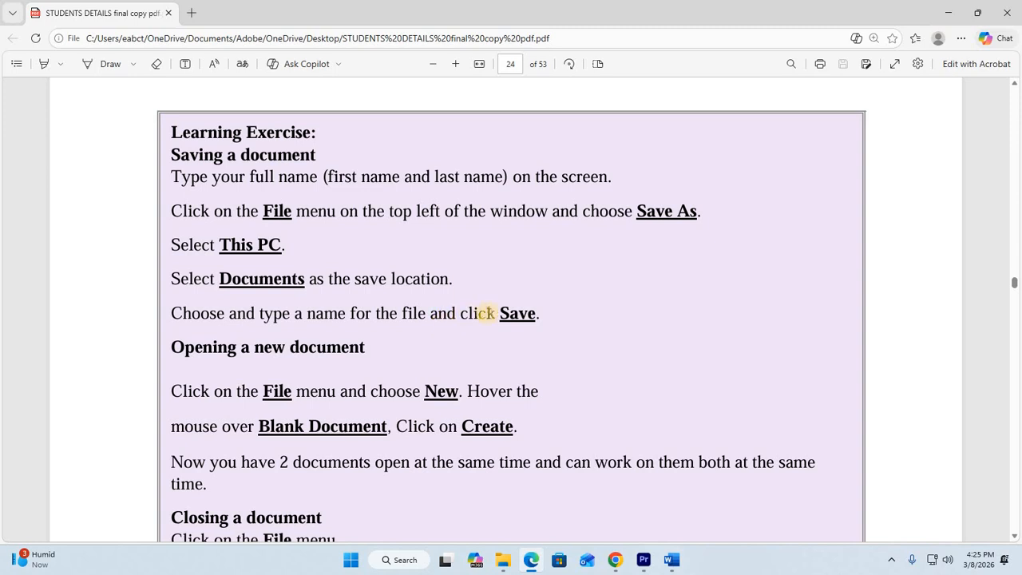
click(668, 557)
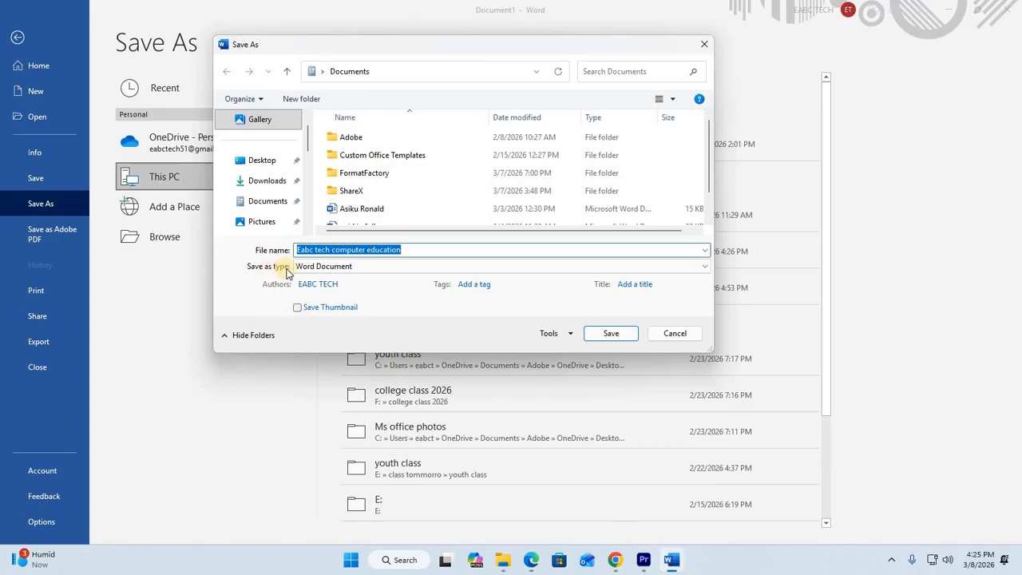
click(704, 269)
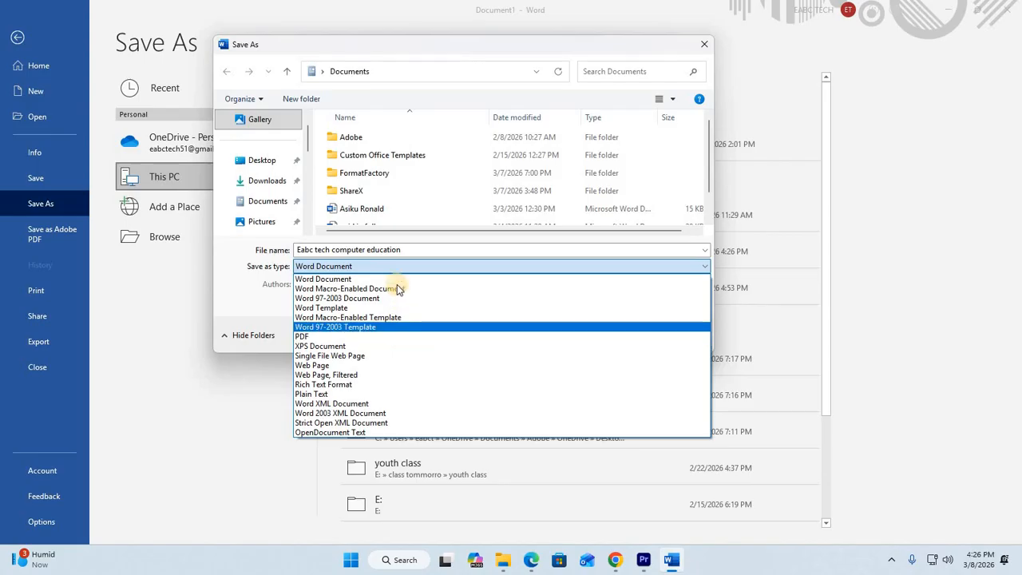
click(340, 266)
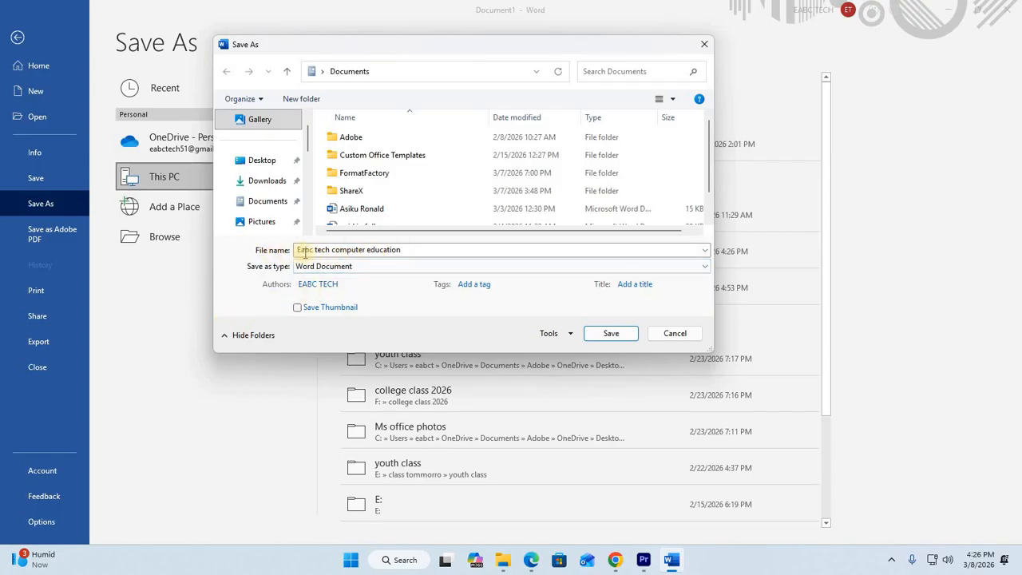
click(611, 335)
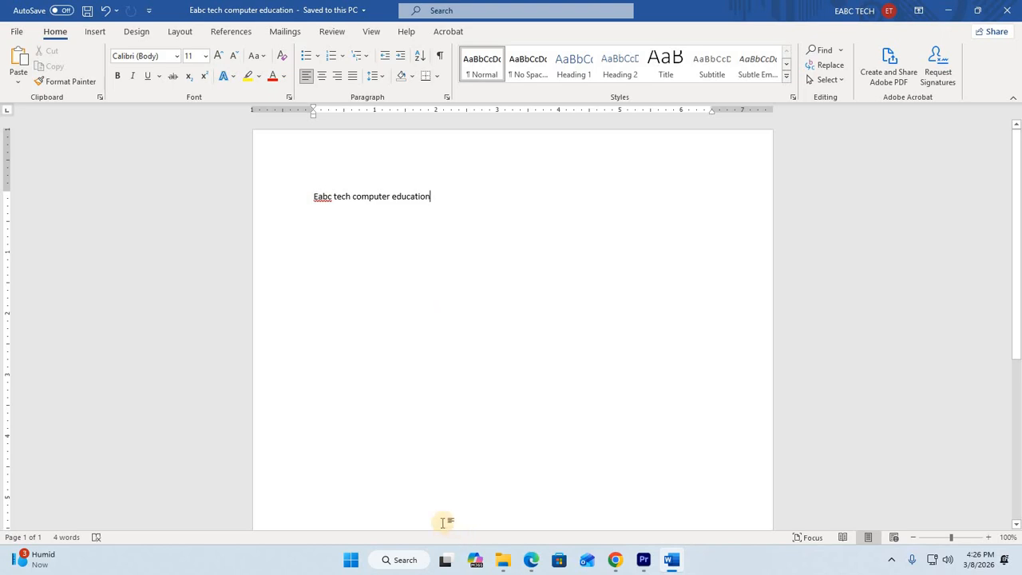
- Locate the saved "Eabc tech computer education" file in the Documents folder in File Explorer, and return to Word
click(501, 559)
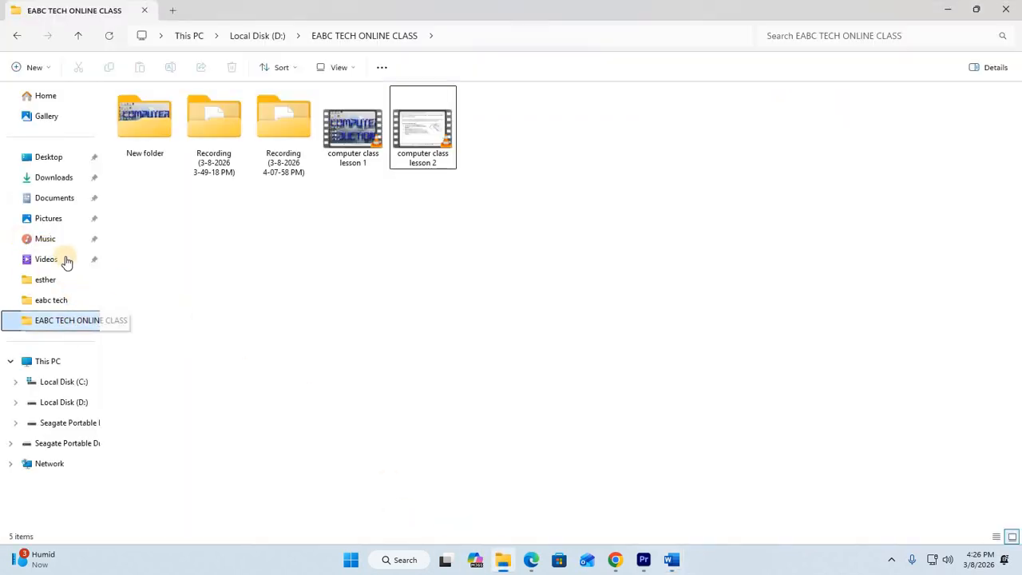
click(57, 207)
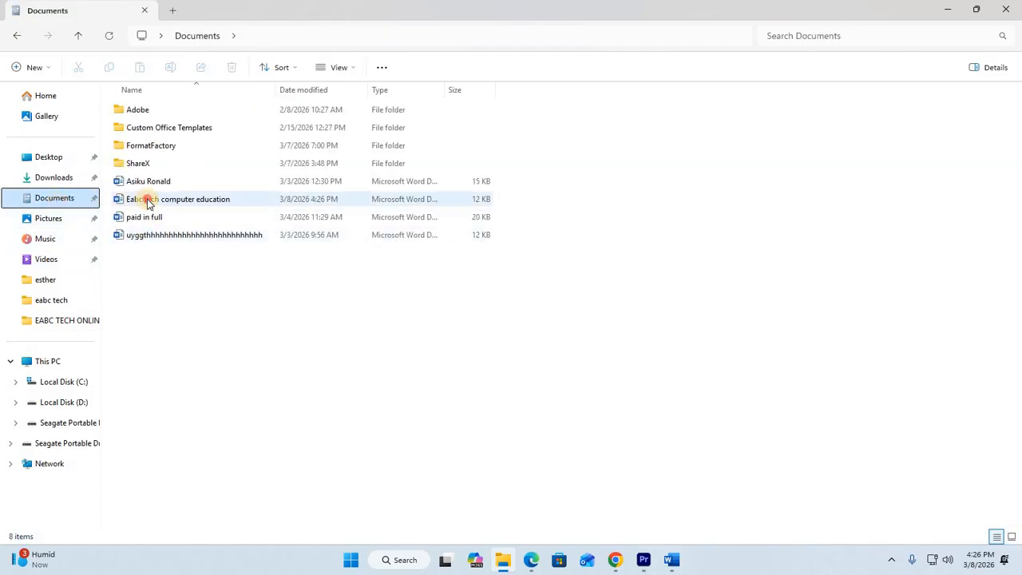
click(162, 204)
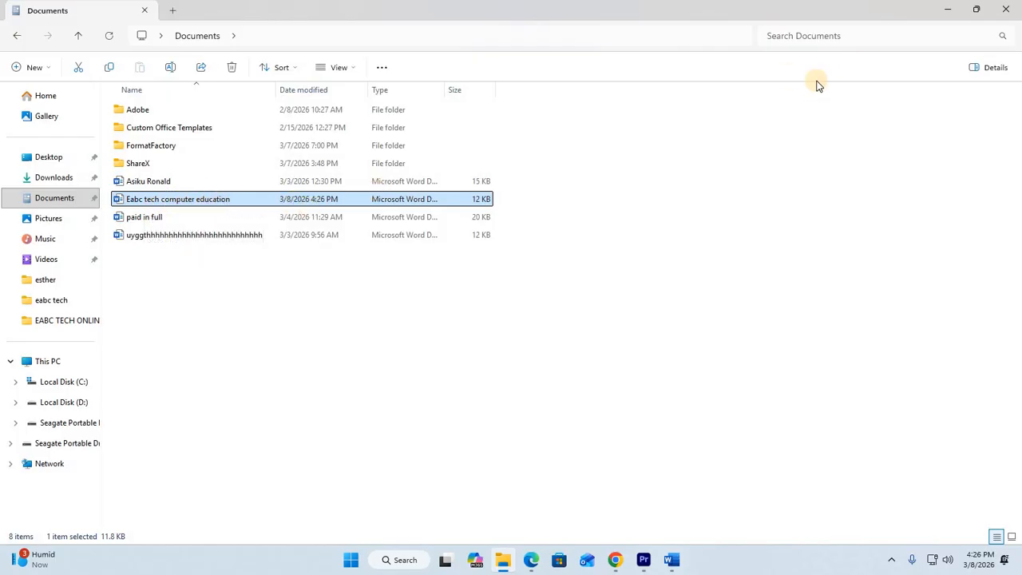
click(947, 13)
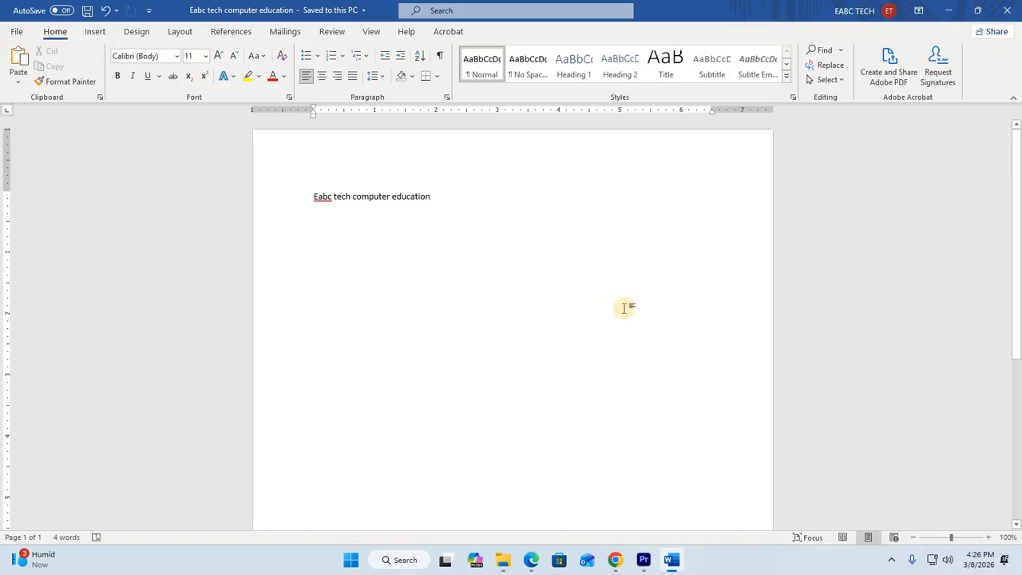
- Read the Edge PDF from "Opening a new document" through the Home Menu, Clipboard and Font sections to the Font Selection exercise on page 25
click(531, 559)
scroll(546, 367, down, 3)
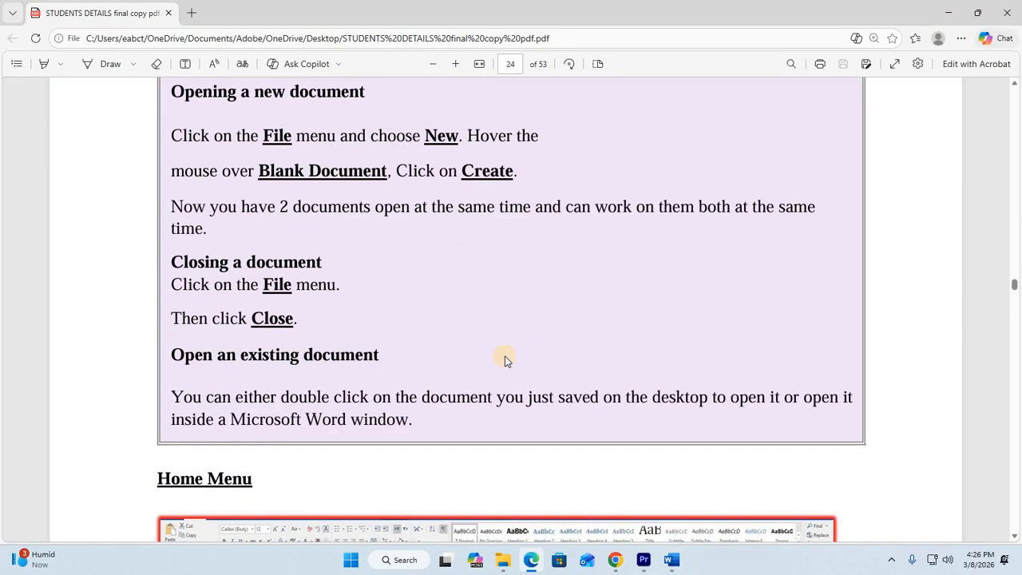
scroll(505, 360, down, 4)
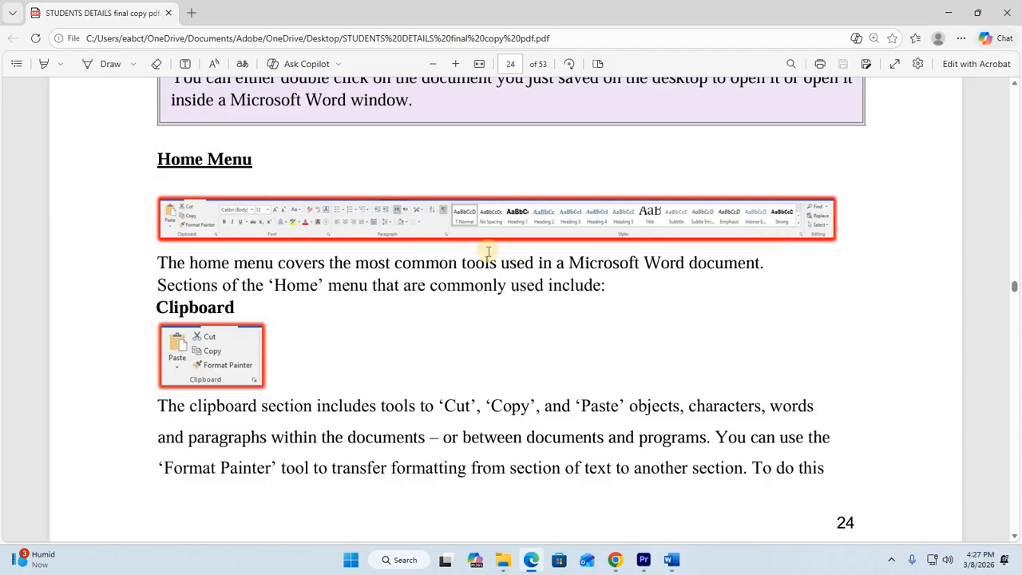
scroll(479, 247, down, 1)
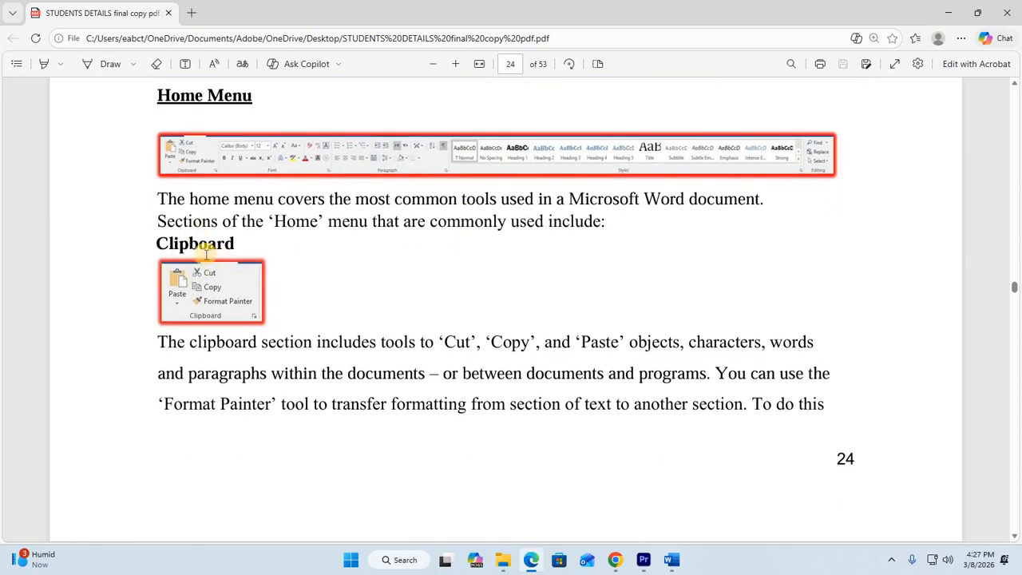
scroll(272, 278, down, 1)
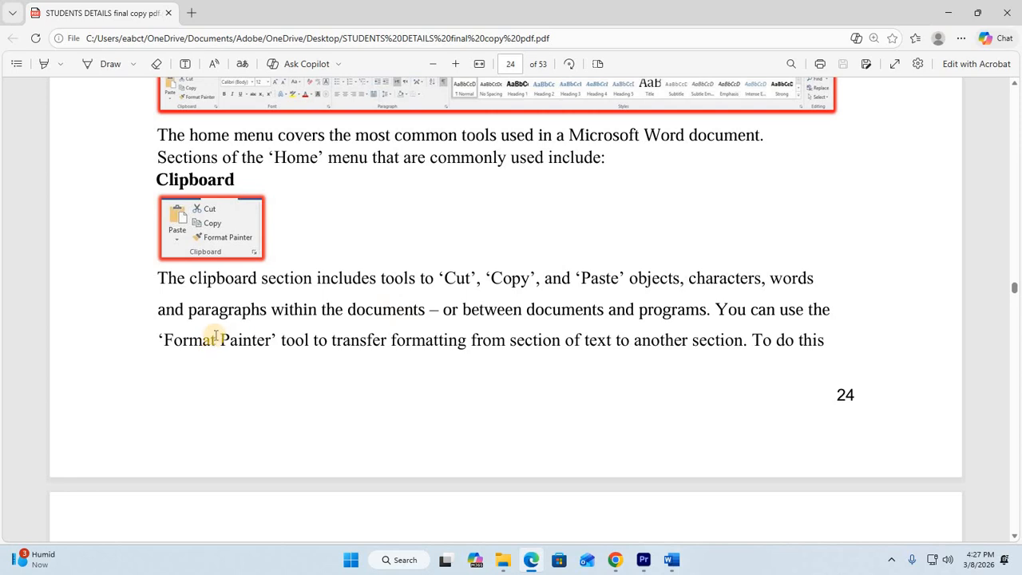
scroll(220, 333, down, 6)
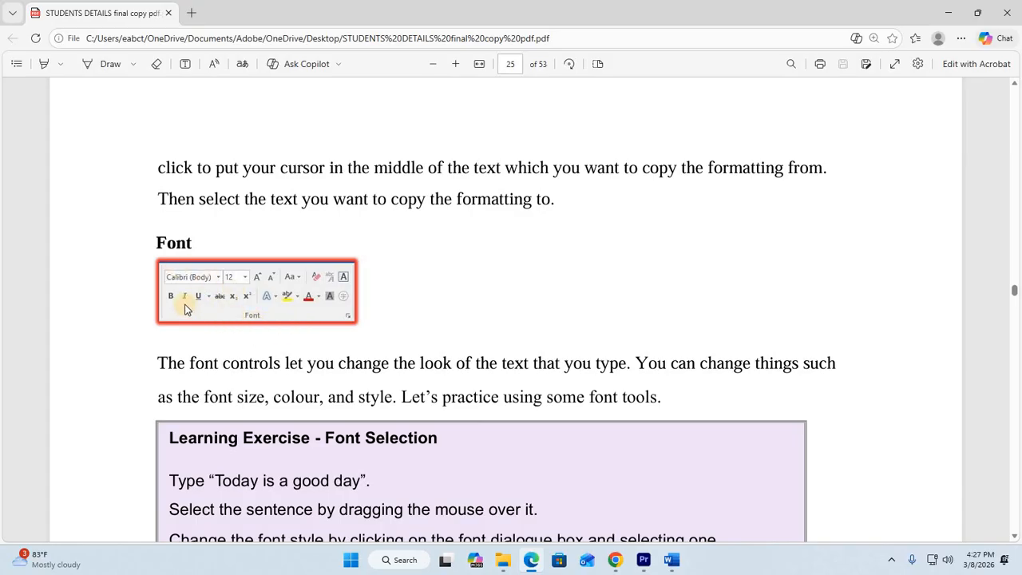
scroll(213, 284, down, 2)
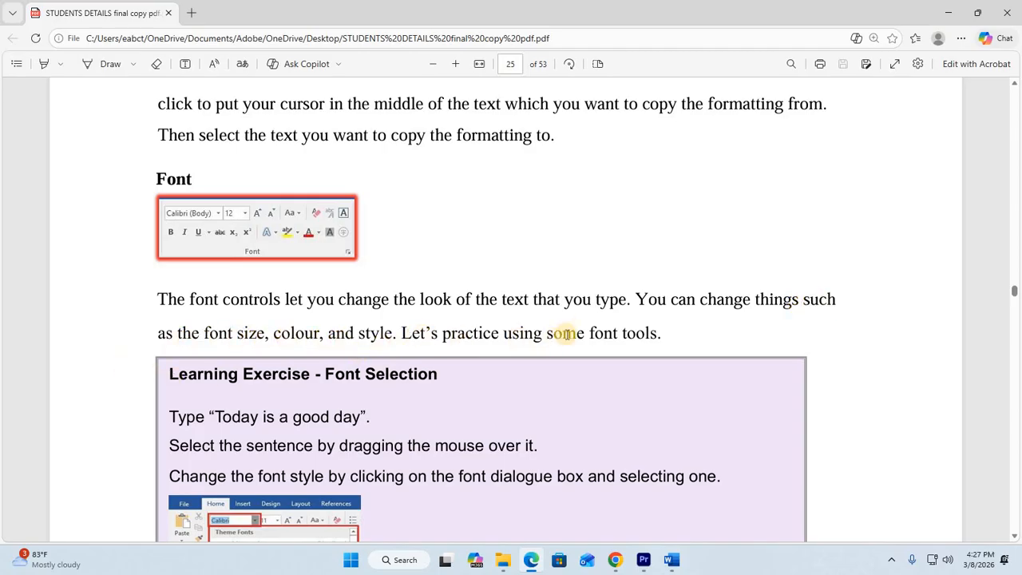
scroll(676, 167, down, 3)
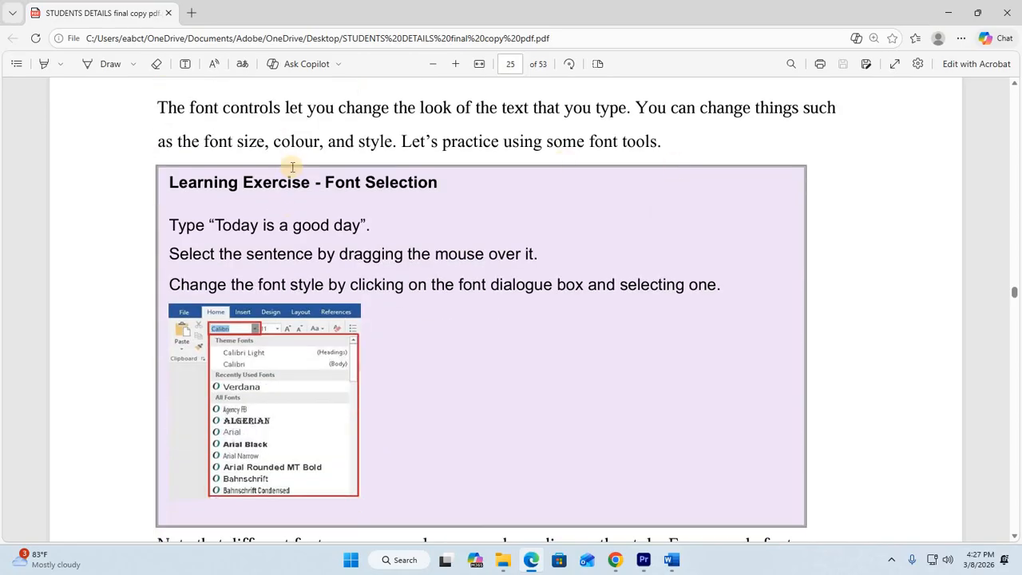
scroll(339, 209, down, 1)
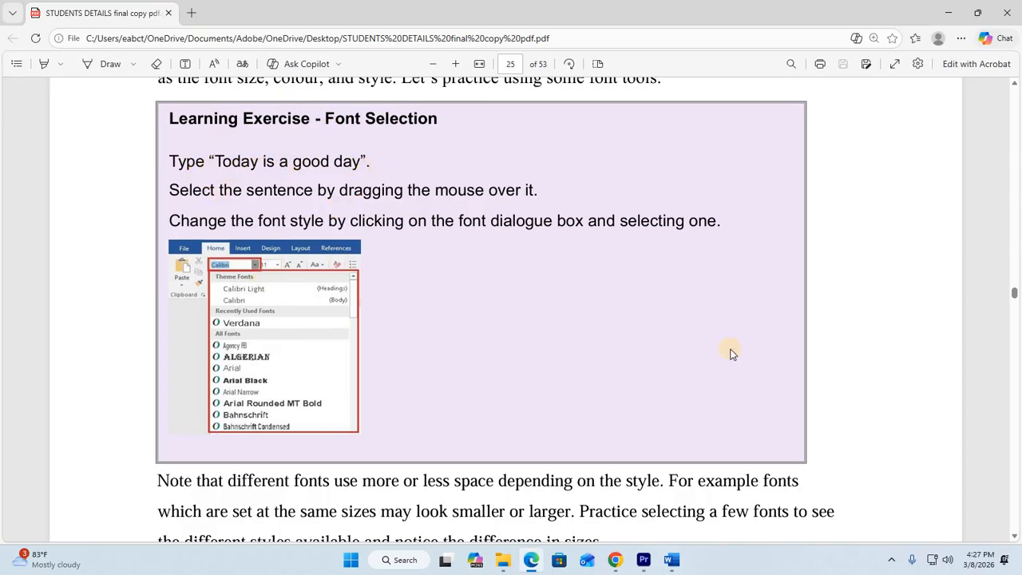
- Return to Word and add the line "Today us a good day" below "Eabc tech computer education"
click(671, 560)
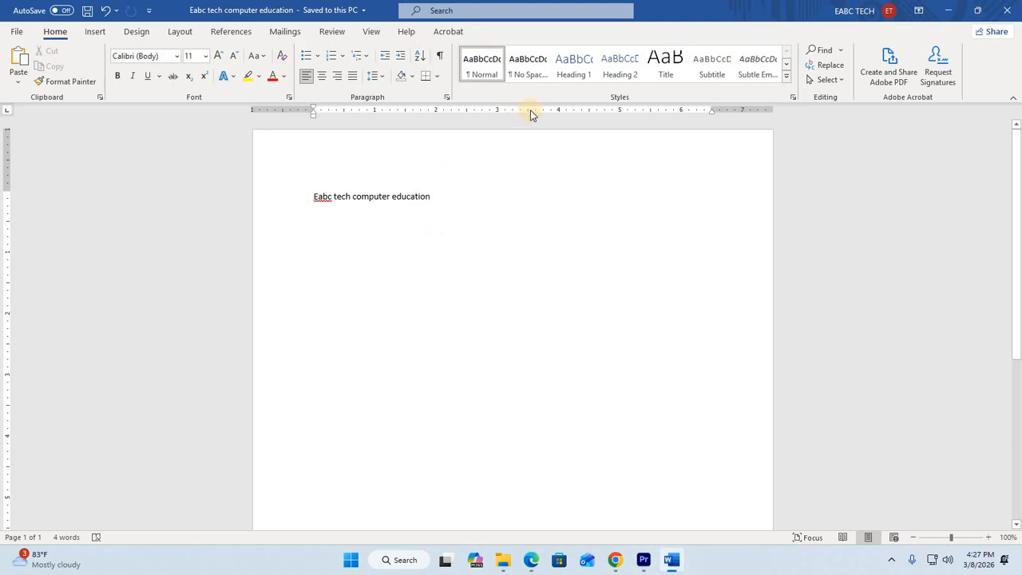
key(ctrl+z)
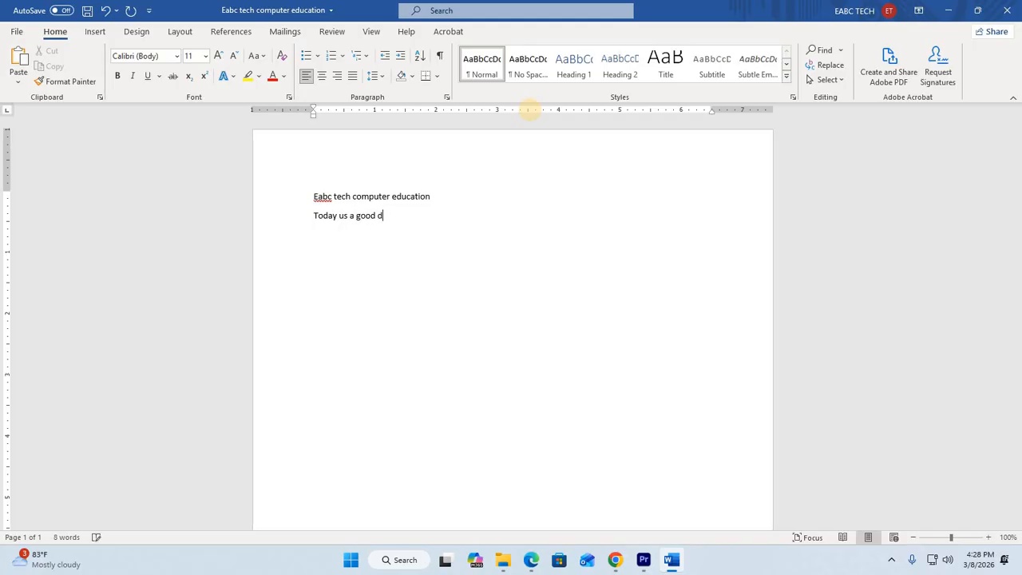
click(465, 224)
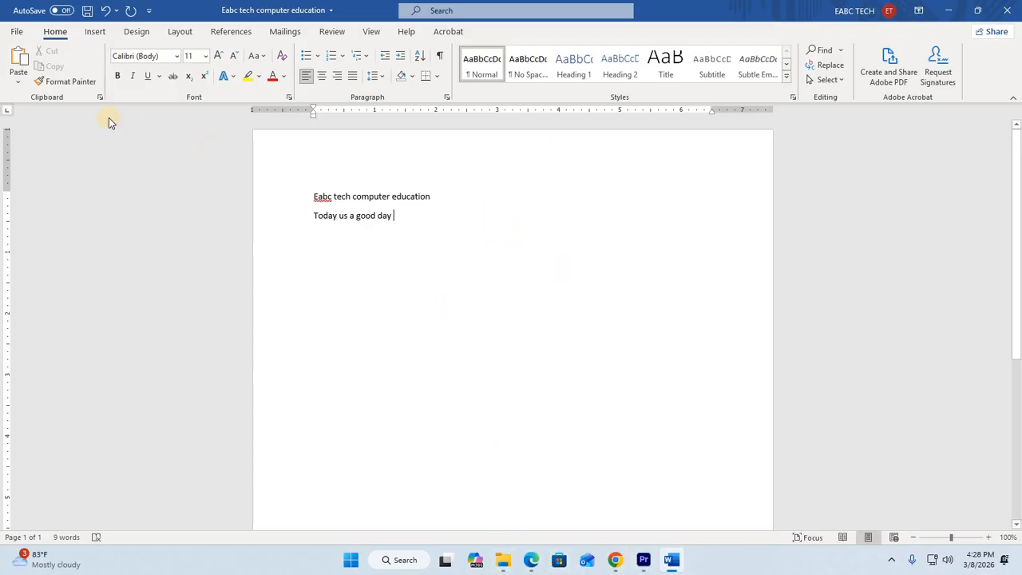
- Practise selecting the line "Today us a good day" in both directions, and copy the whole selected line
drag(258, 209, 258, 215)
click(262, 227)
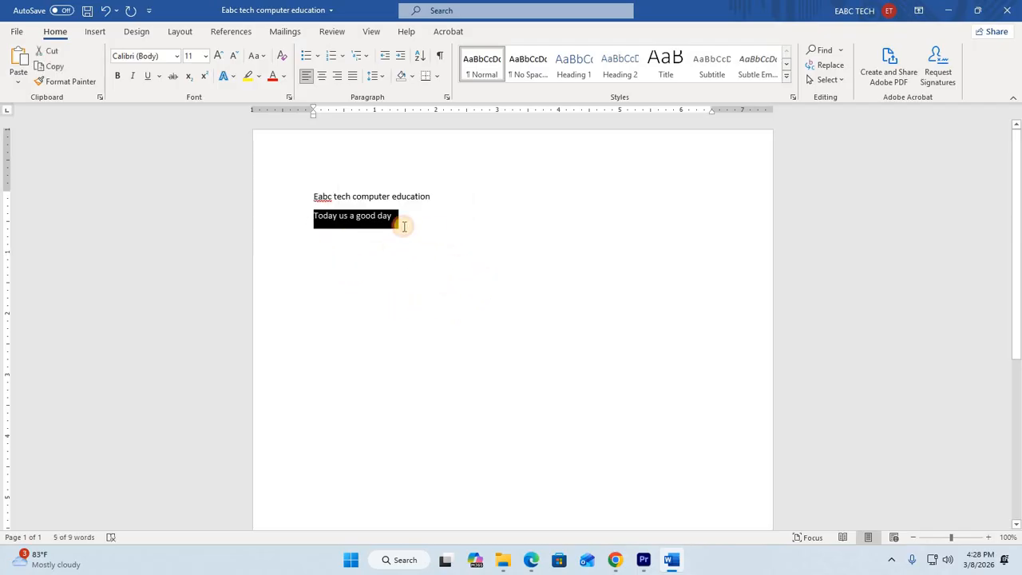
click(401, 218)
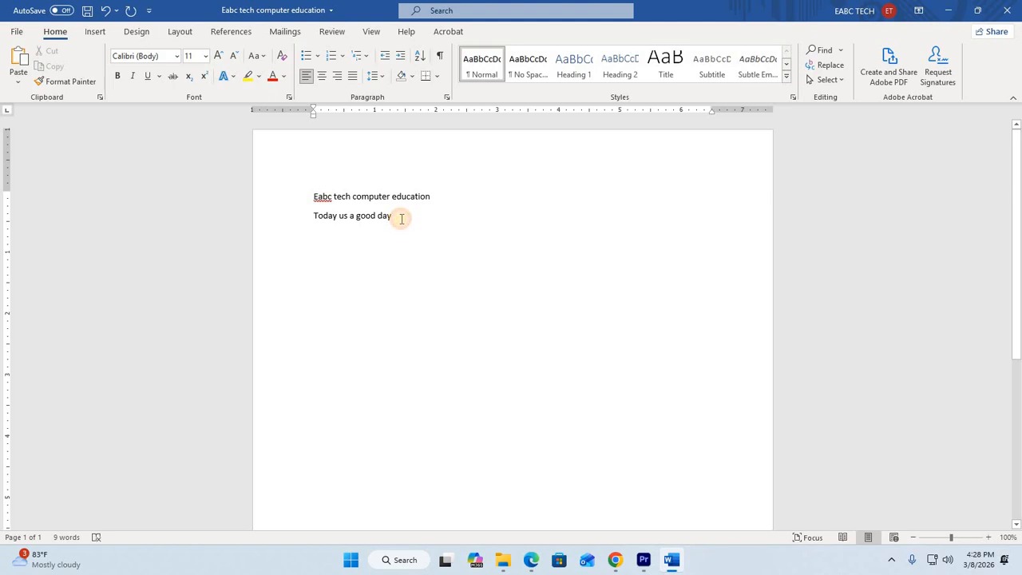
drag(382, 216, 238, 222)
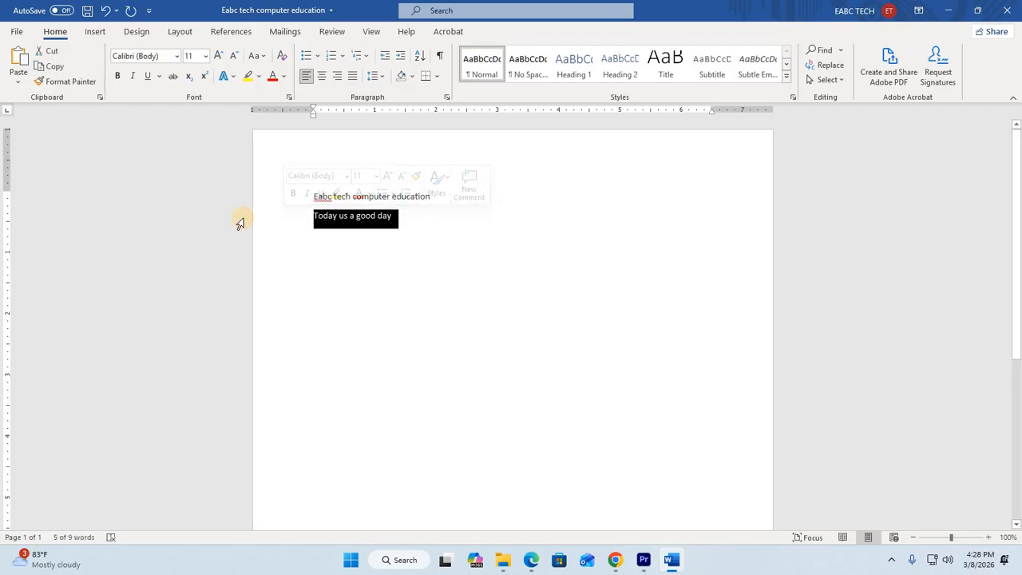
click(394, 218)
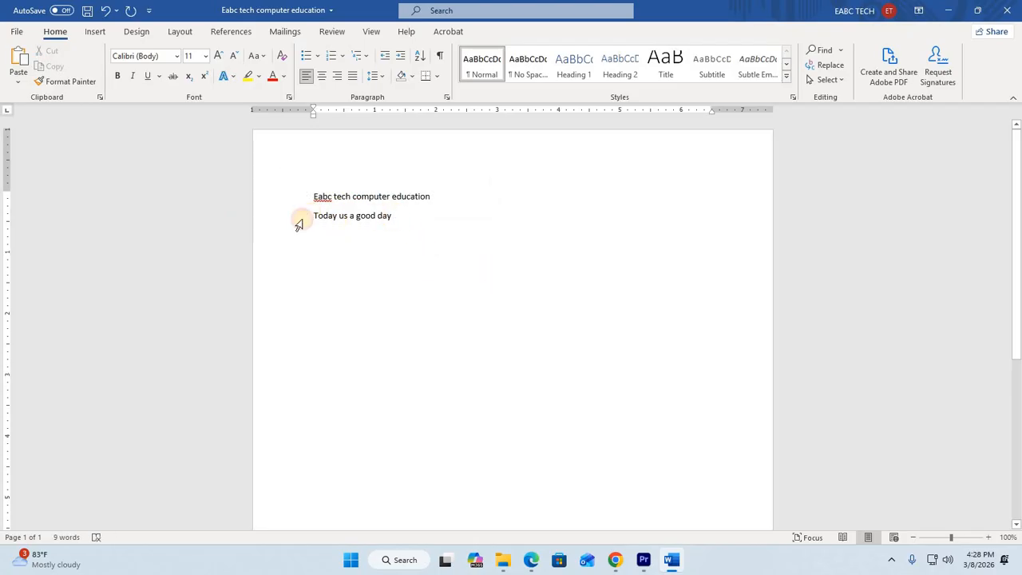
drag(308, 215, 431, 217)
key(ctrl+c)
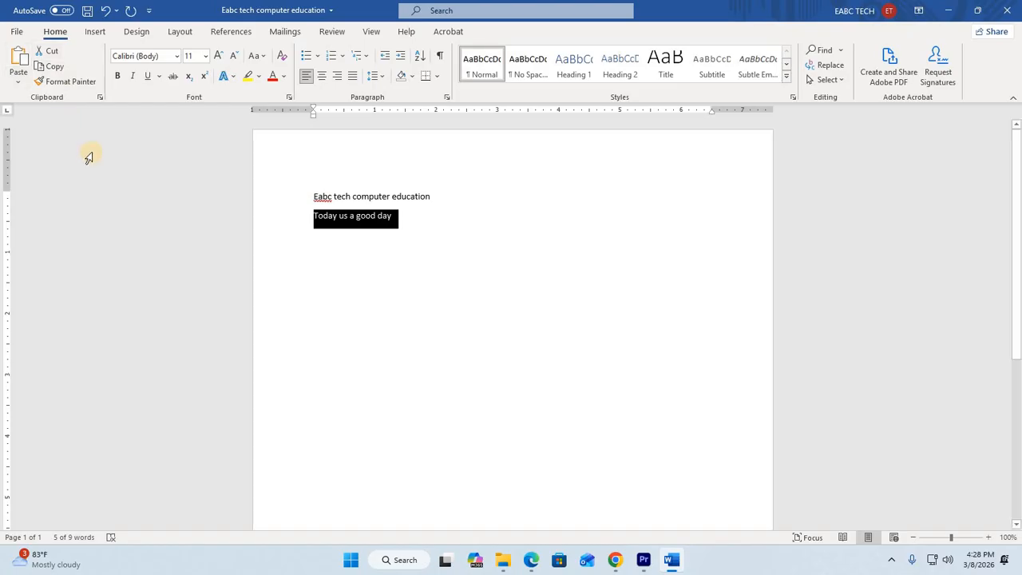
- Copy the selected line "Today us a good day", delete it, and paste it back below "Eabc tech computer education"
click(70, 66)
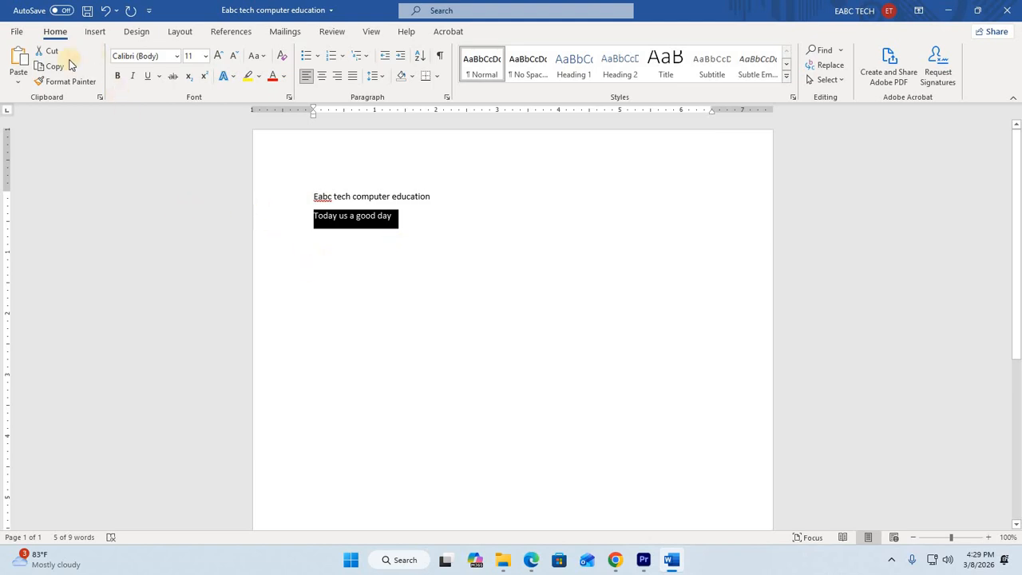
key(Delete)
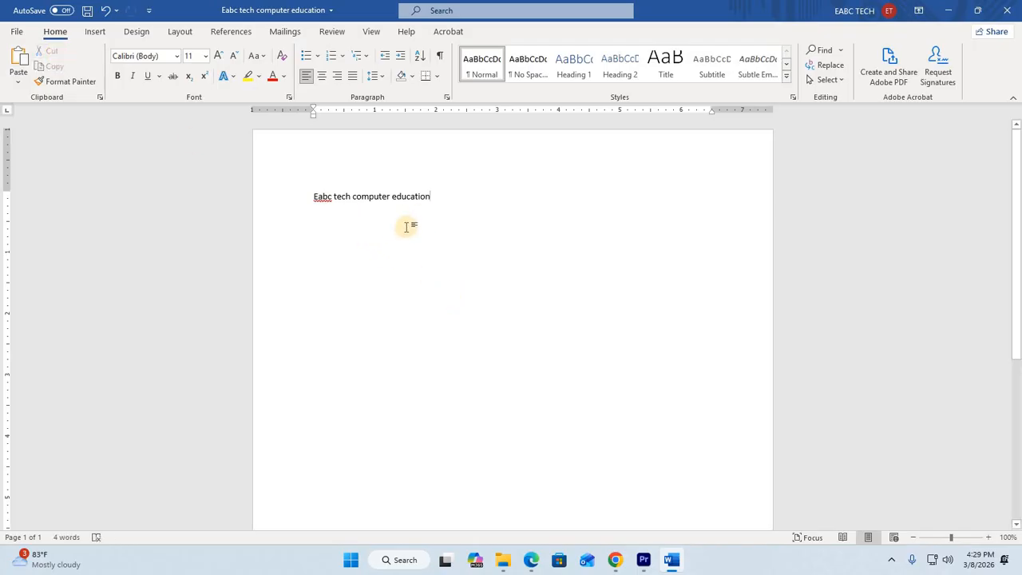
click(344, 232)
click(436, 203)
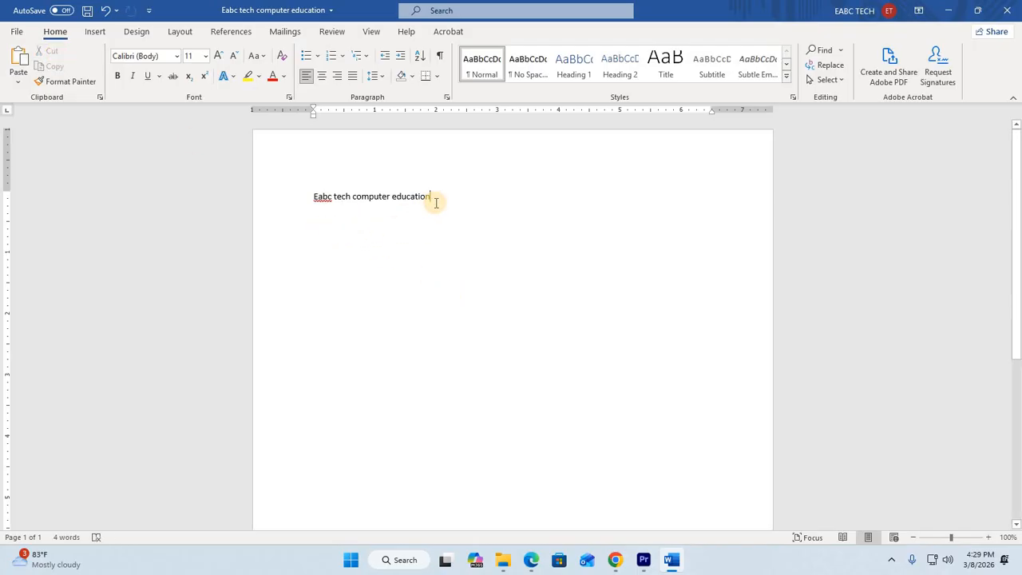
click(333, 237)
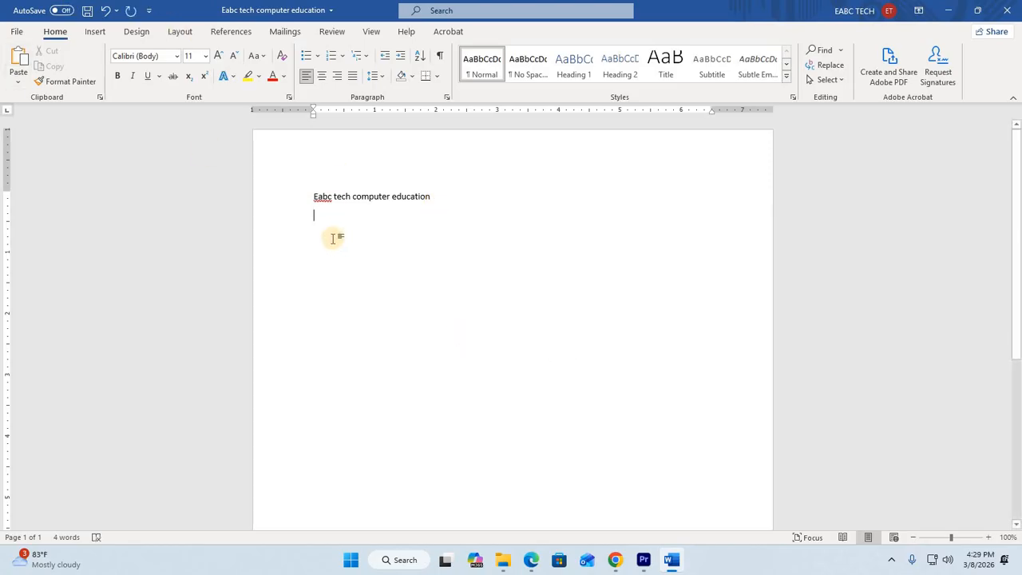
click(20, 61)
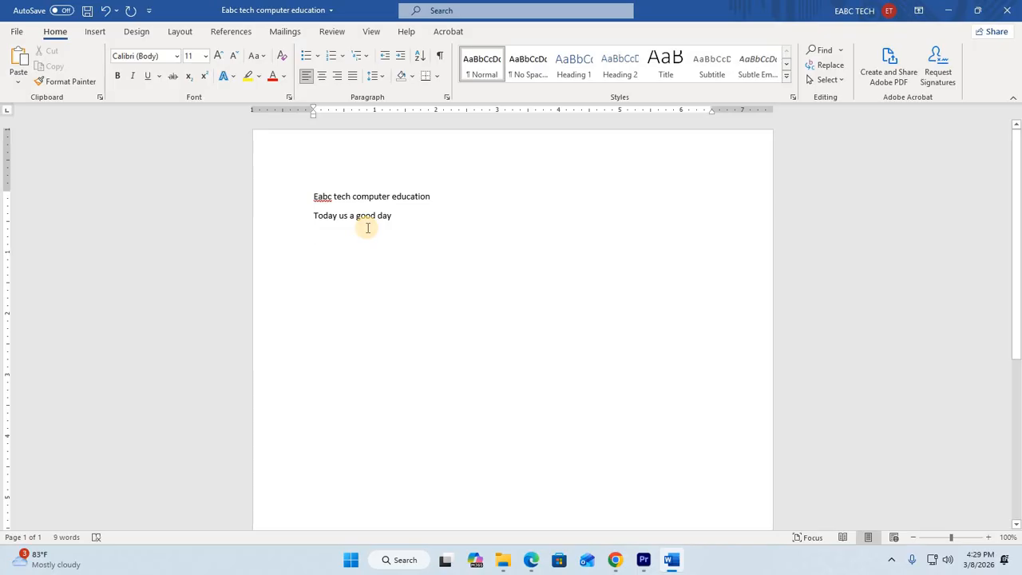
- Paste two more copies of "Today us a good day" on the lines below the first one
click(16, 62)
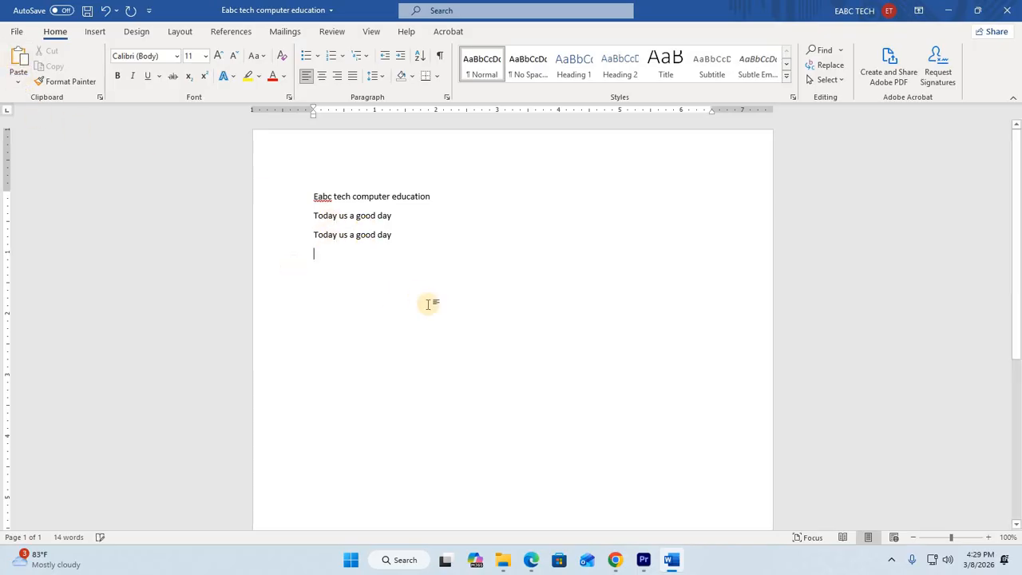
click(19, 80)
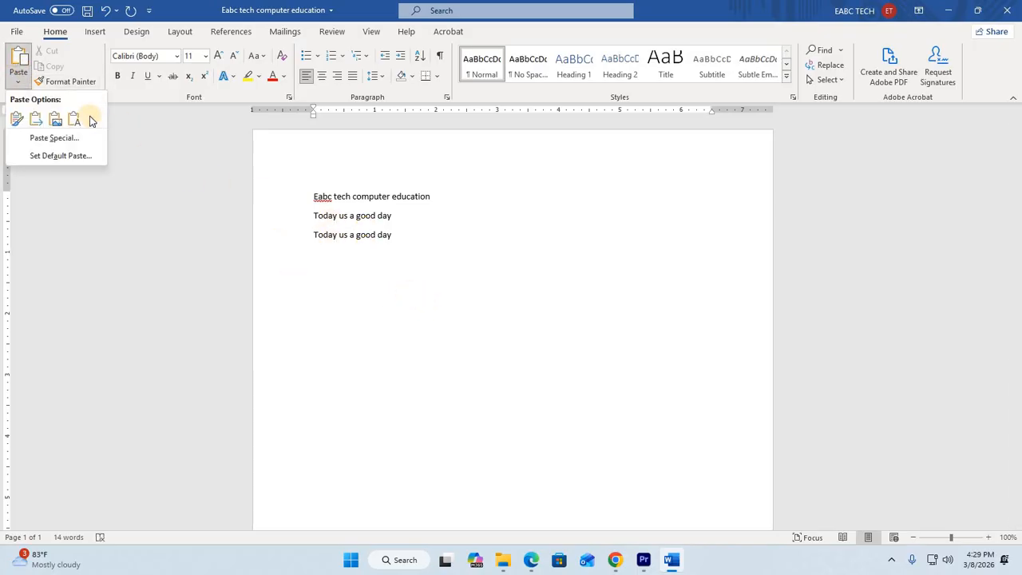
click(21, 77)
click(18, 62)
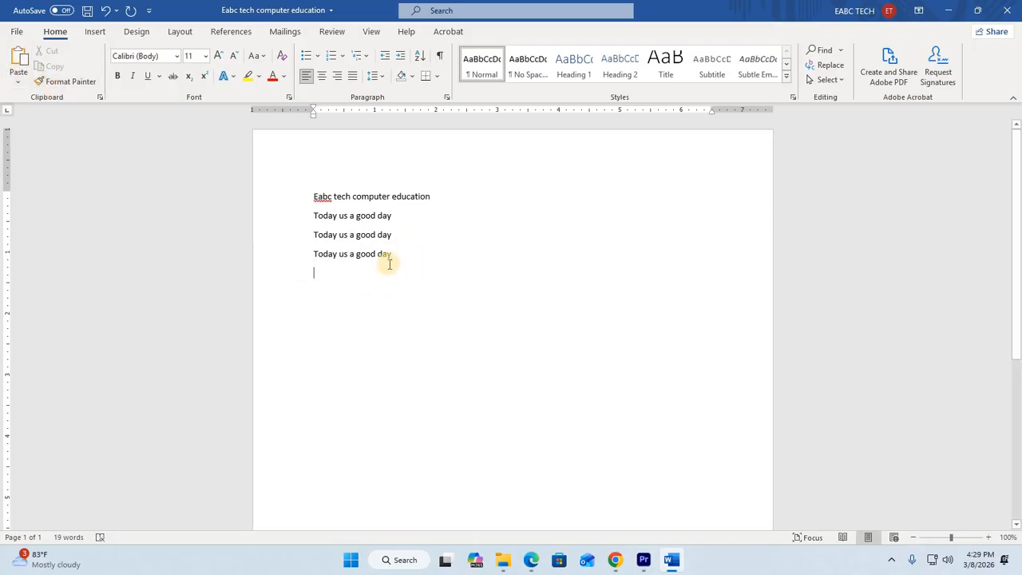
- Copy all three "Today us a good day" lines together and paste them directly below
drag(270, 216, 268, 251)
key(ctrl+c)
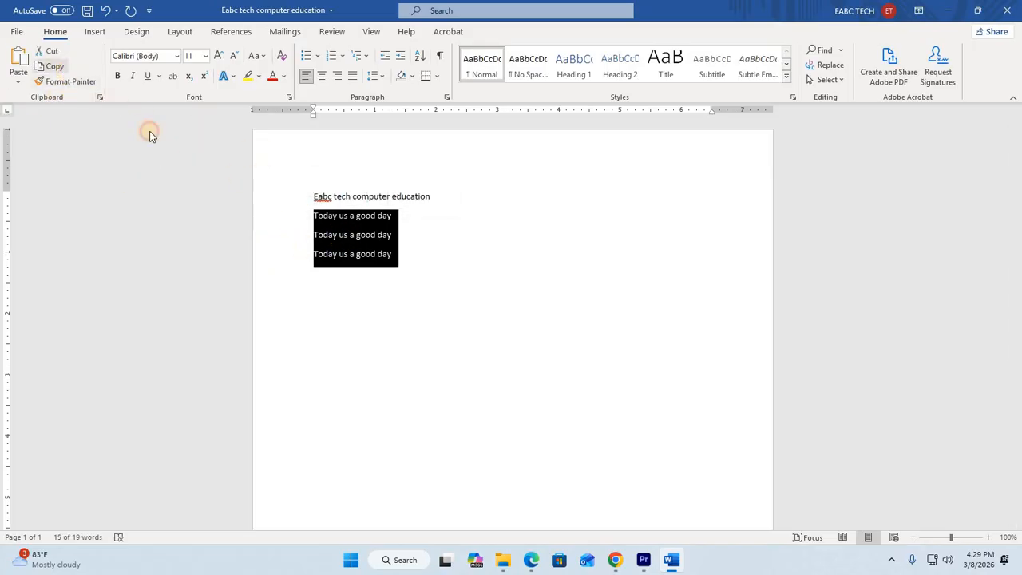
click(418, 279)
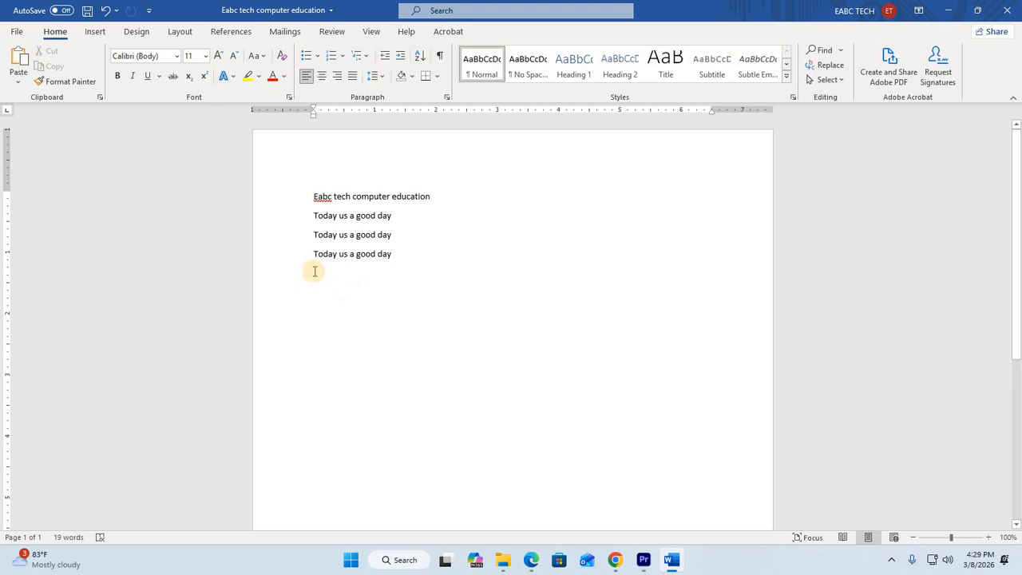
click(18, 57)
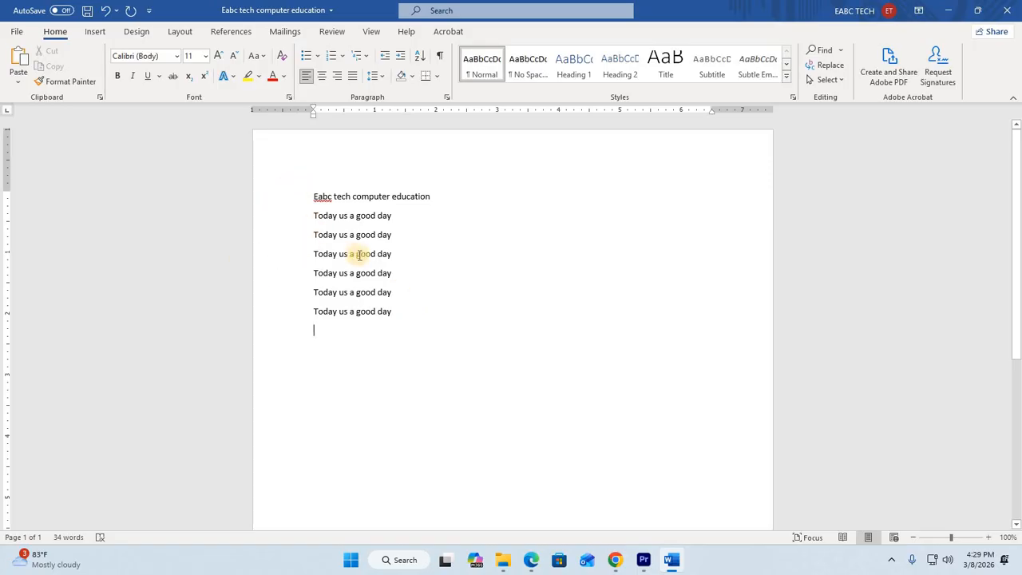
- Practise selecting the second and third "Today us a good day" lines together, and clear the selection
click(580, 193)
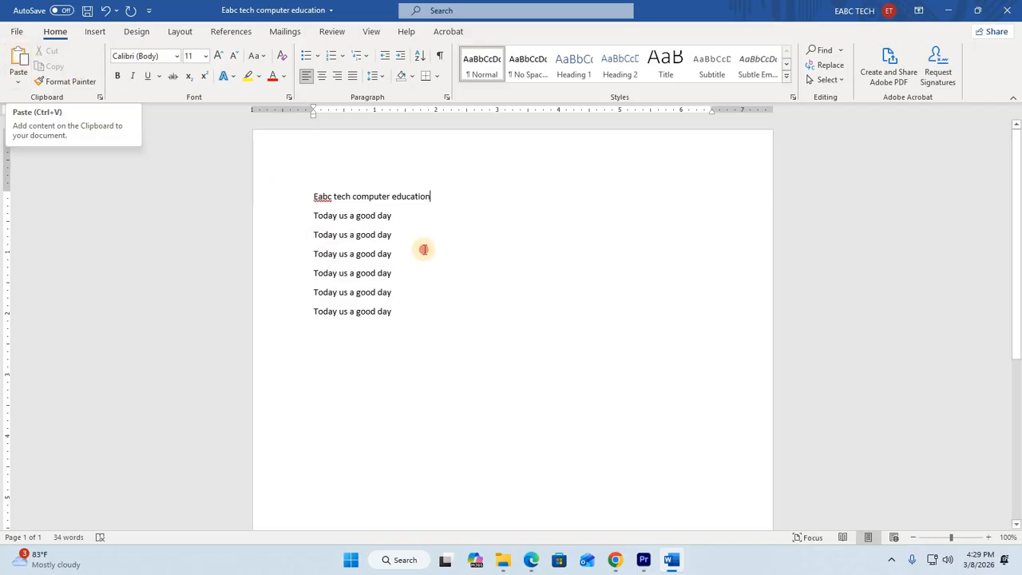
drag(423, 251, 329, 233)
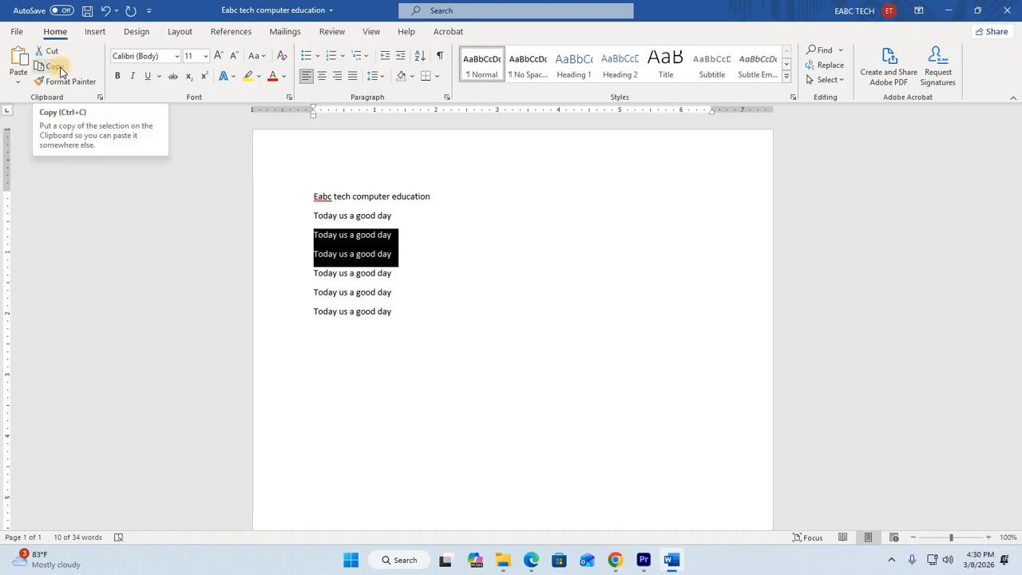
click(483, 273)
scroll(485, 277, down, 2)
scroll(449, 263, up, 2)
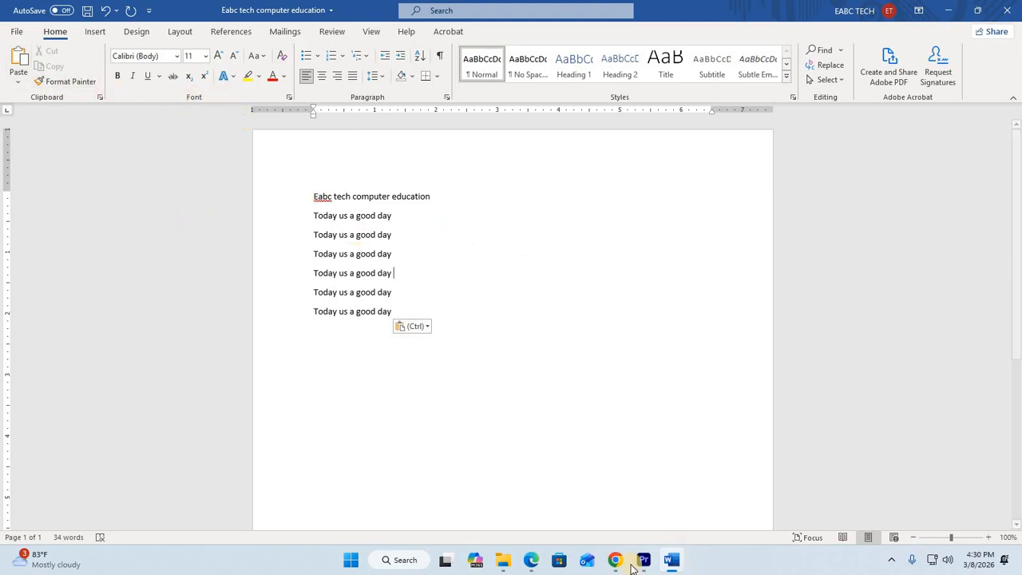
- Switch to the Edge PDF and read the Font Selection exercise on page 25 and the Font Size exercise on page 26
click(532, 561)
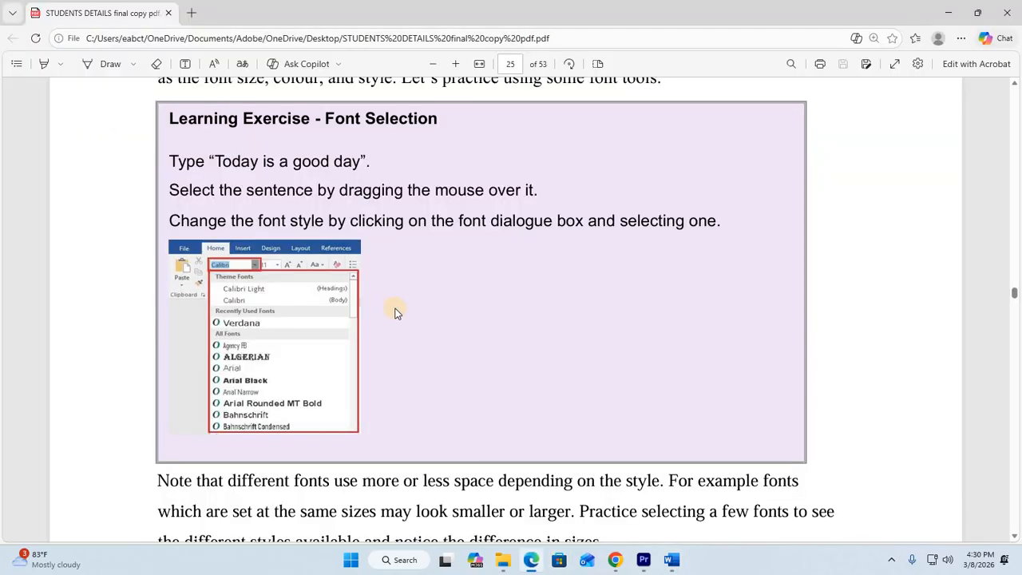
scroll(381, 296, down, 4)
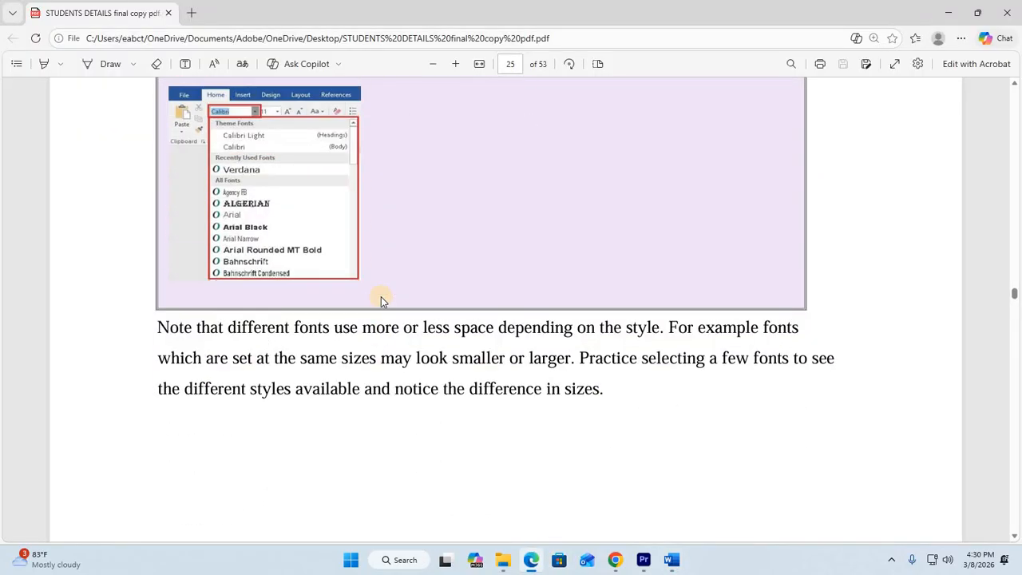
scroll(381, 296, up, 2)
scroll(402, 220, up, 1)
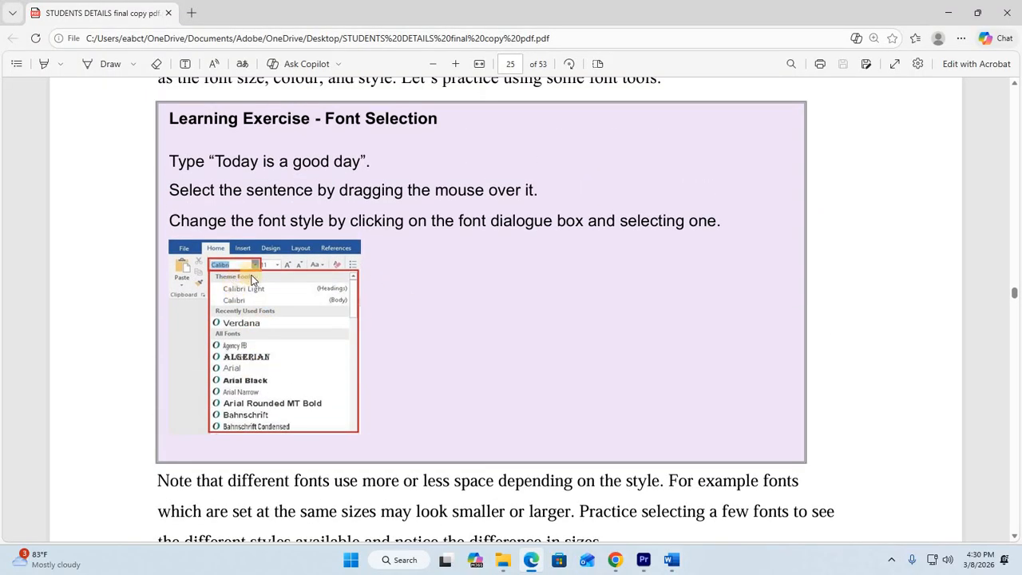
scroll(466, 344, down, 3)
scroll(468, 298, up, 3)
scroll(468, 298, down, 9)
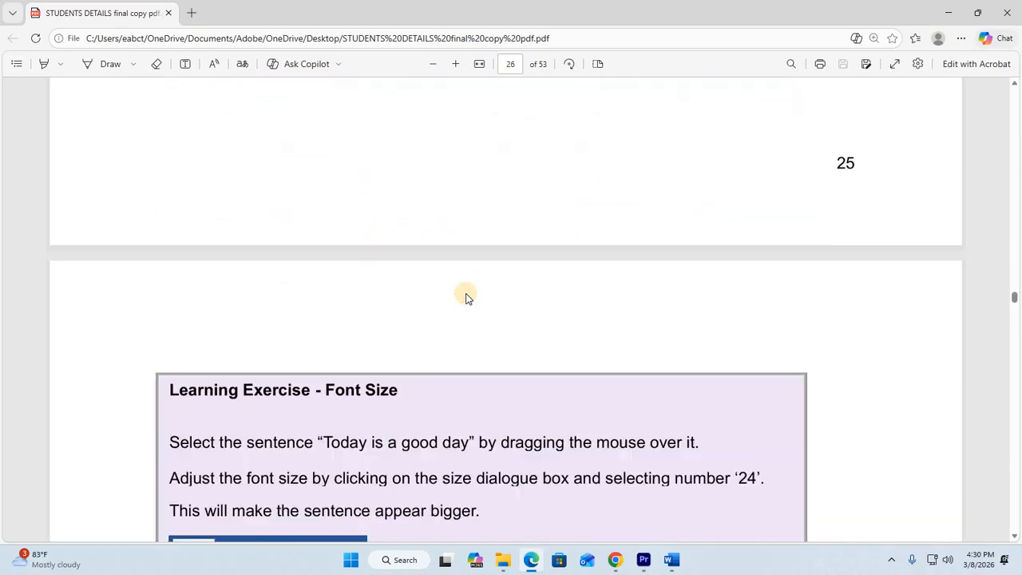
scroll(468, 298, down, 3)
scroll(370, 285, up, 15)
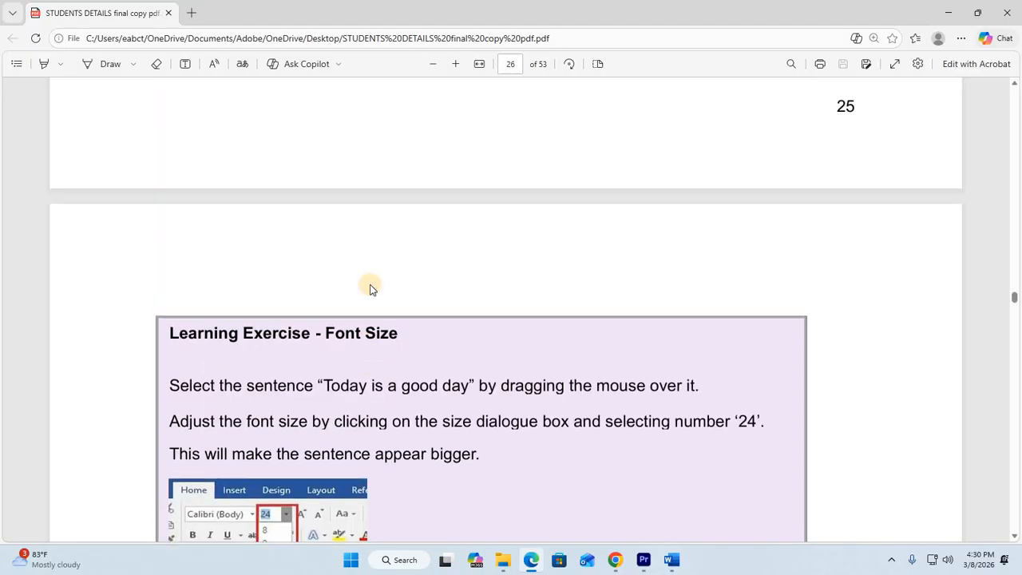
- Return to Word and set the font of the line "Eabc tech computer education" to Arial Black
click(670, 560)
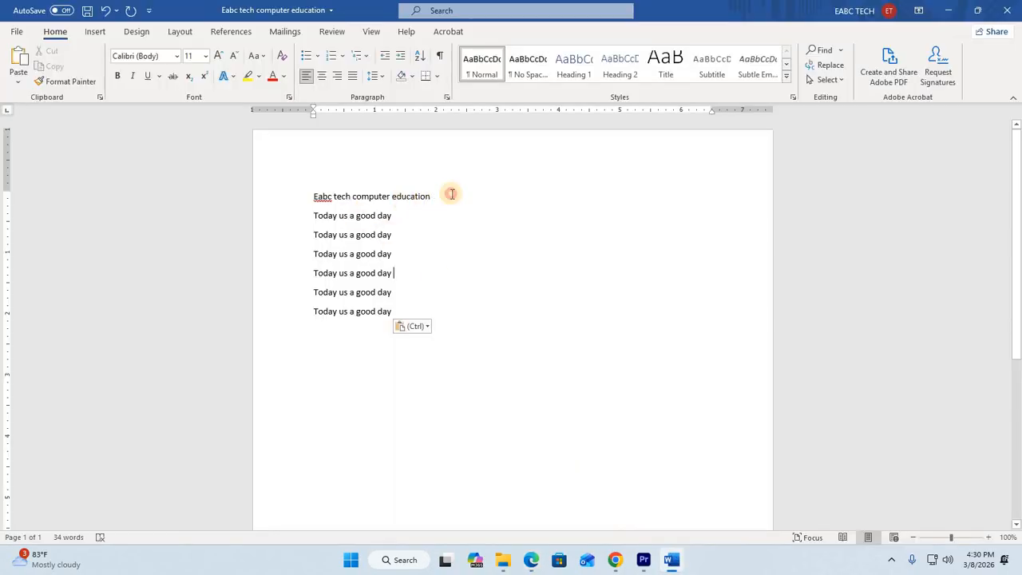
drag(451, 194, 173, 146)
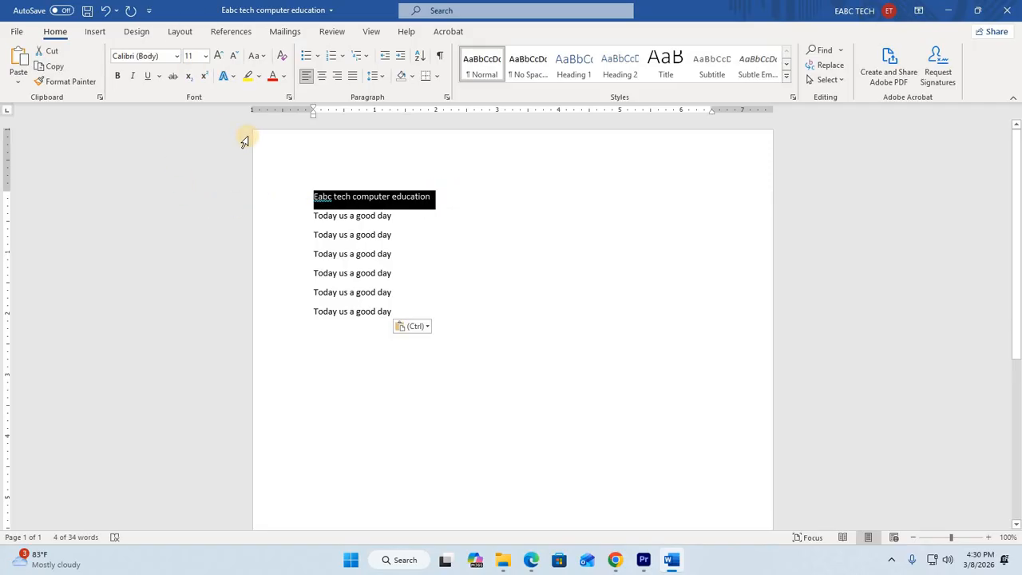
click(176, 62)
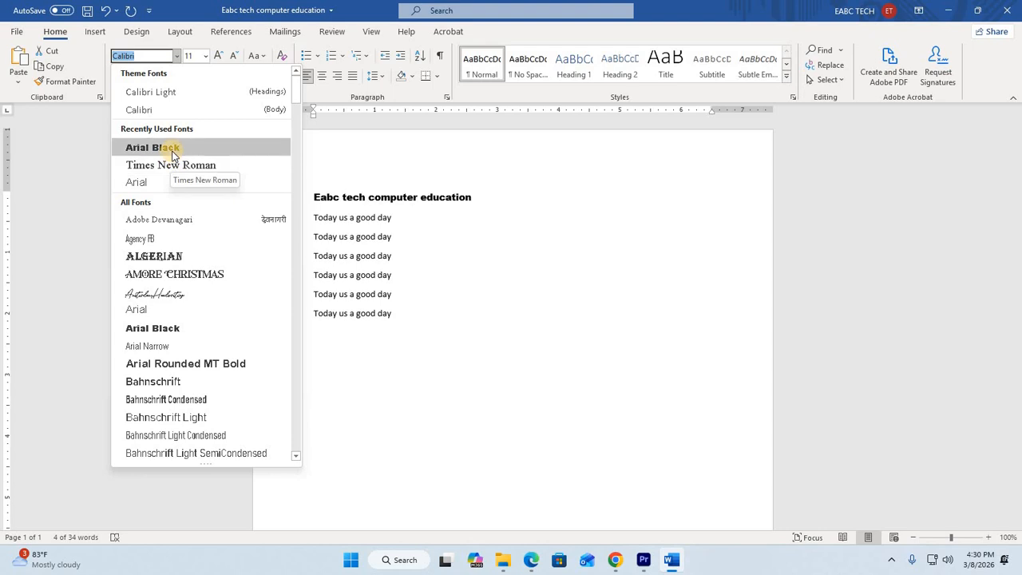
click(172, 151)
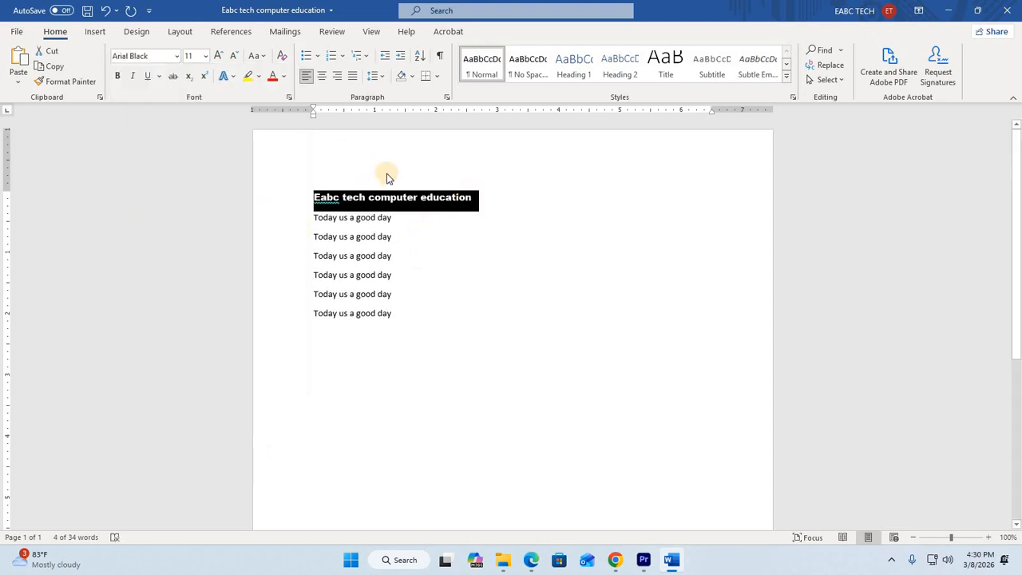
- Set the font size of "Eabc tech computer education" to 16
click(207, 57)
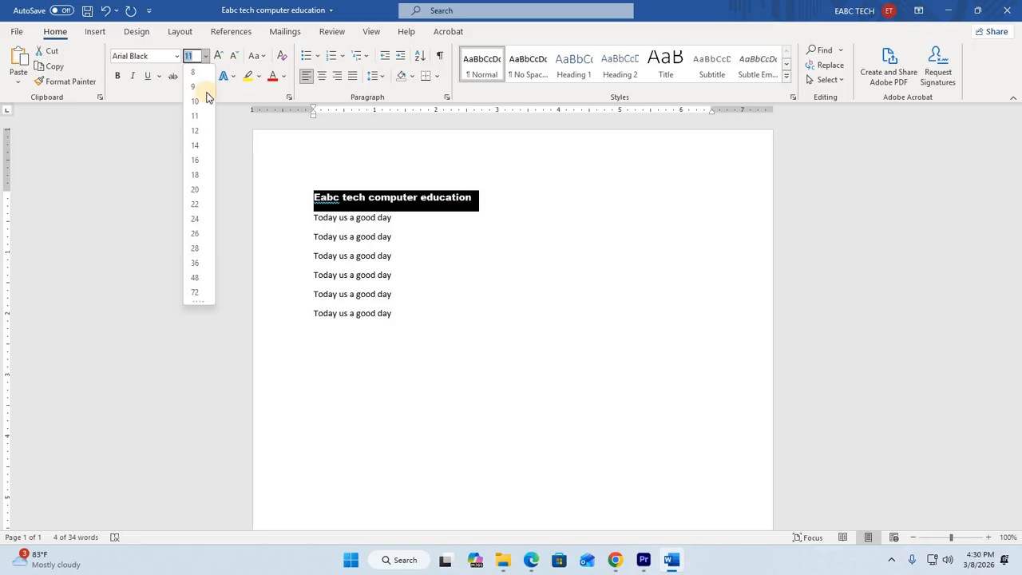
click(197, 163)
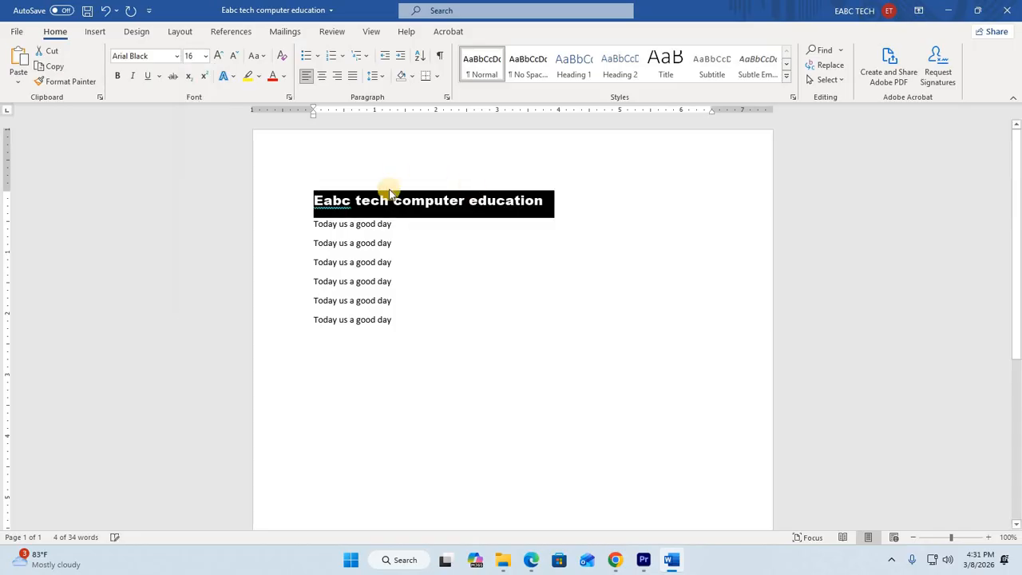
click(205, 56)
click(205, 56)
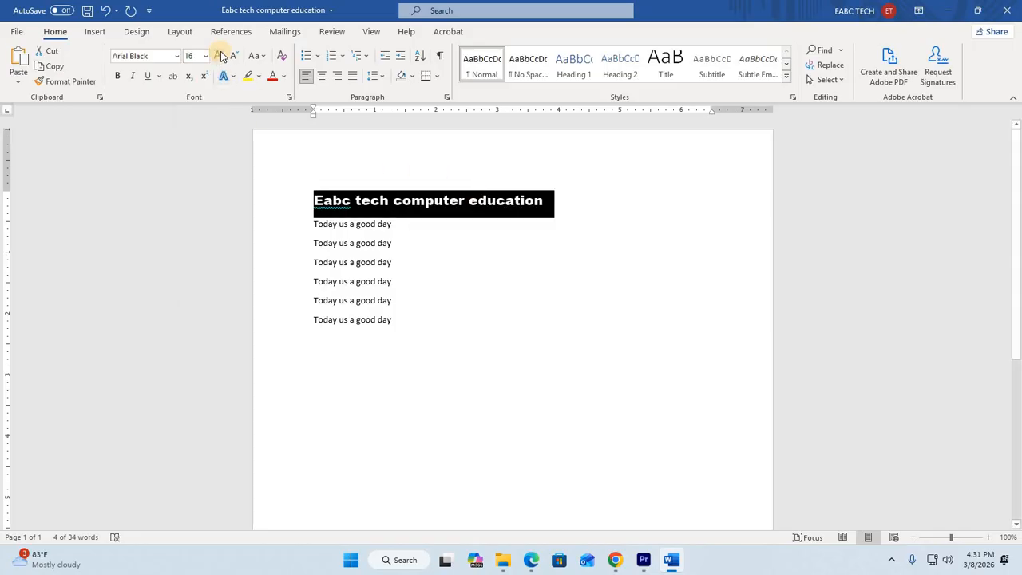
- Try growing "Eabc tech computer education" stepwise to size 22, and shrink it back to size 16
click(221, 54)
click(222, 54)
click(222, 54)
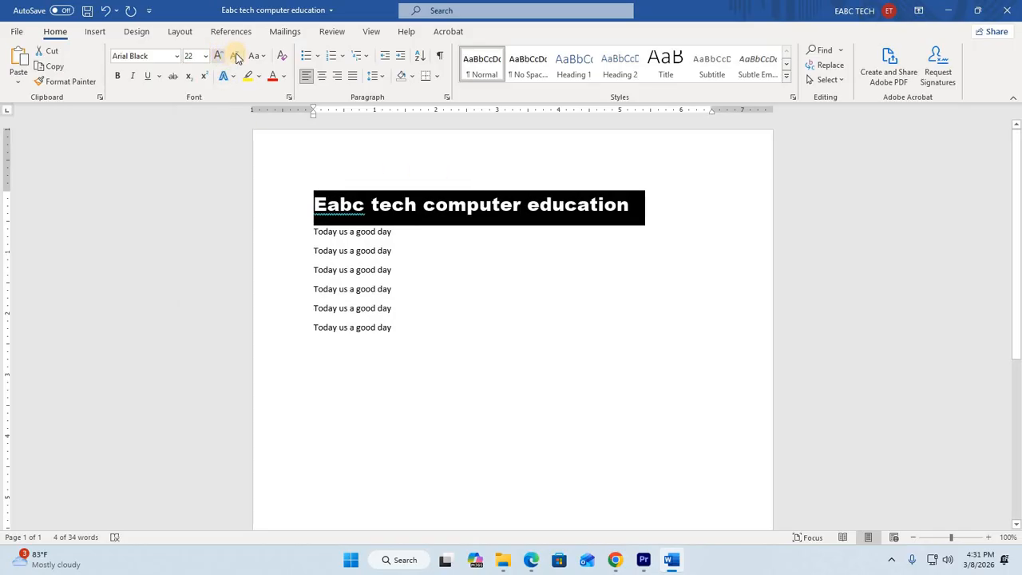
click(235, 56)
click(235, 56)
click(235, 56)
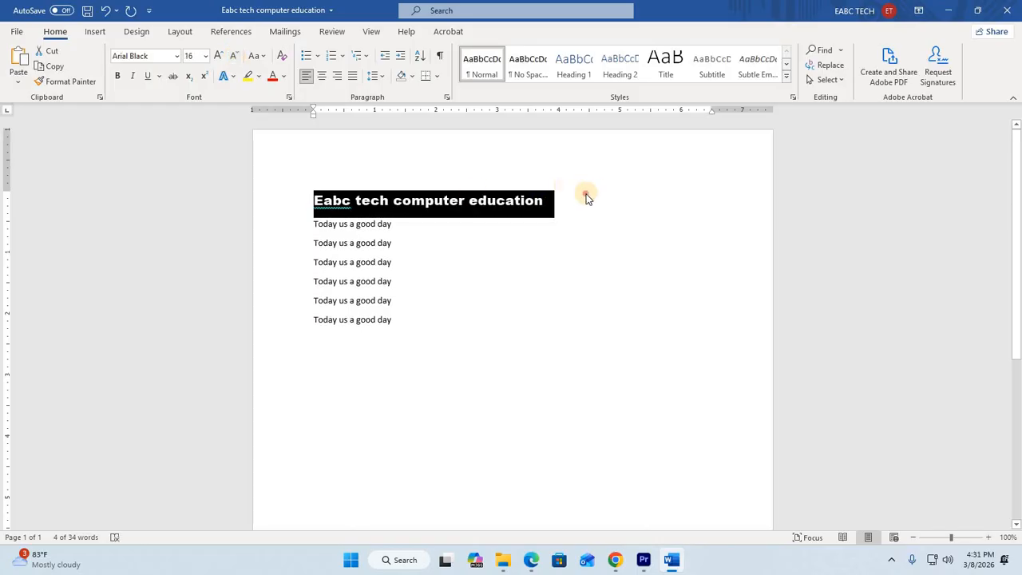
- Reselect the whole line "Eabc tech computer education" and make it bold, italic and underlined
click(497, 225)
drag(569, 200, 292, 208)
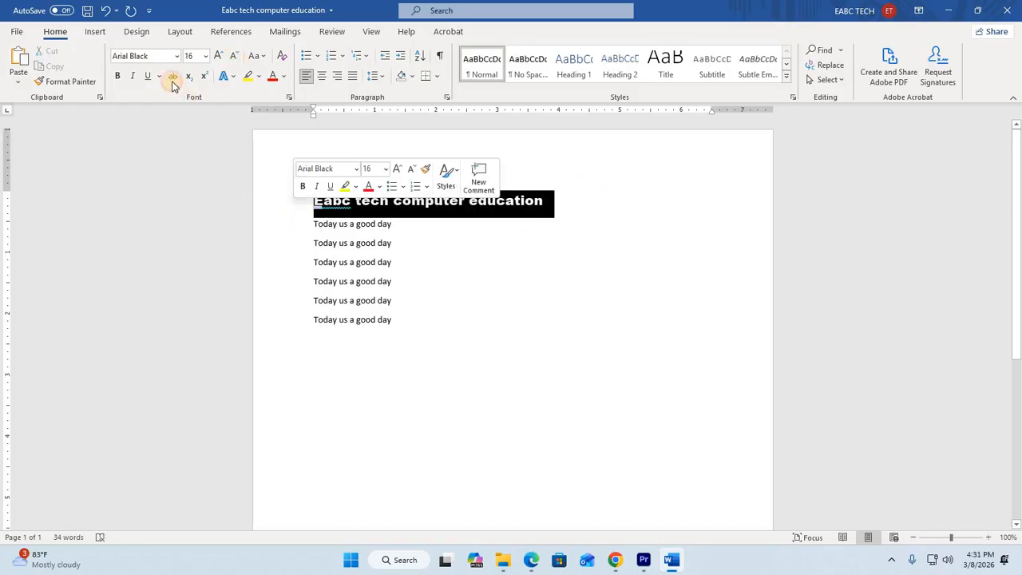
click(435, 238)
drag(551, 200, 274, 200)
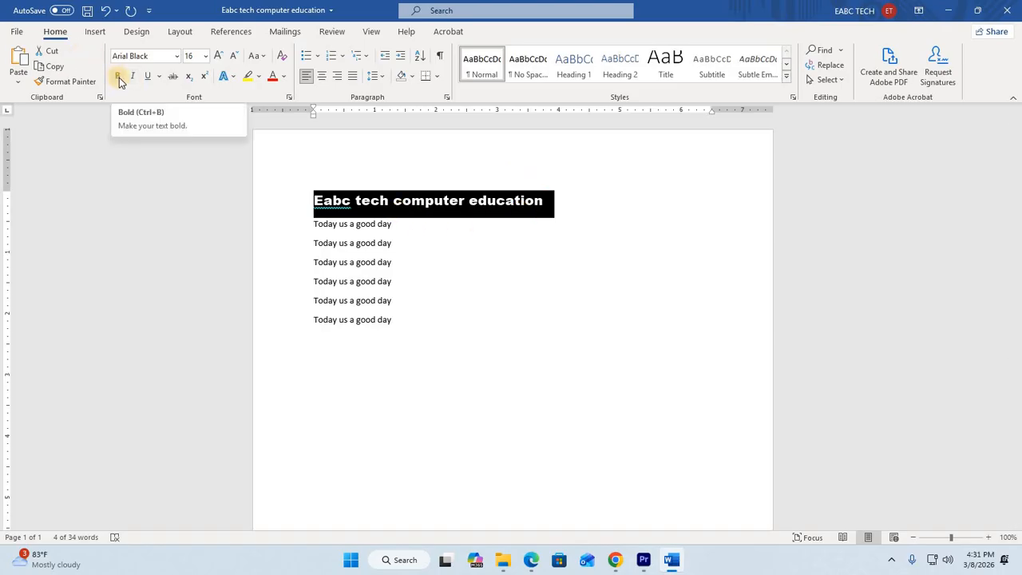
click(118, 77)
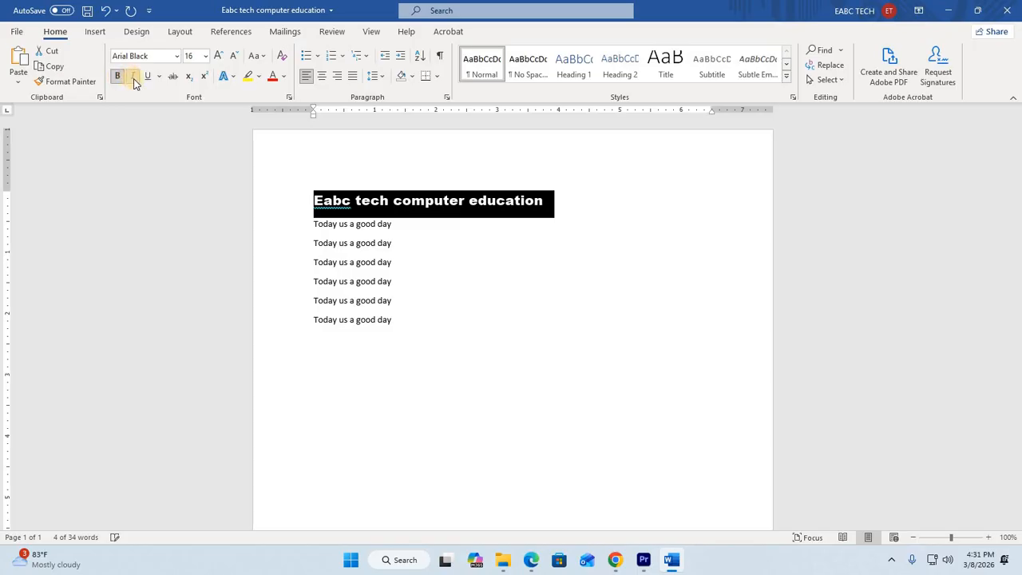
click(133, 76)
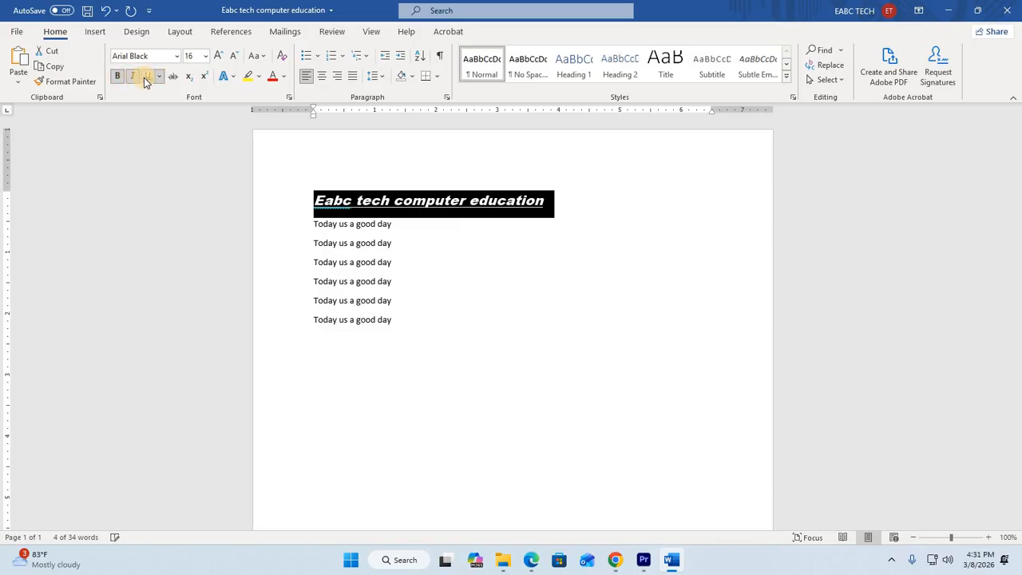
- Change the underline of "Eabc tech computer education" to the dotted style, apply strikethrough, and deselect the line
click(160, 77)
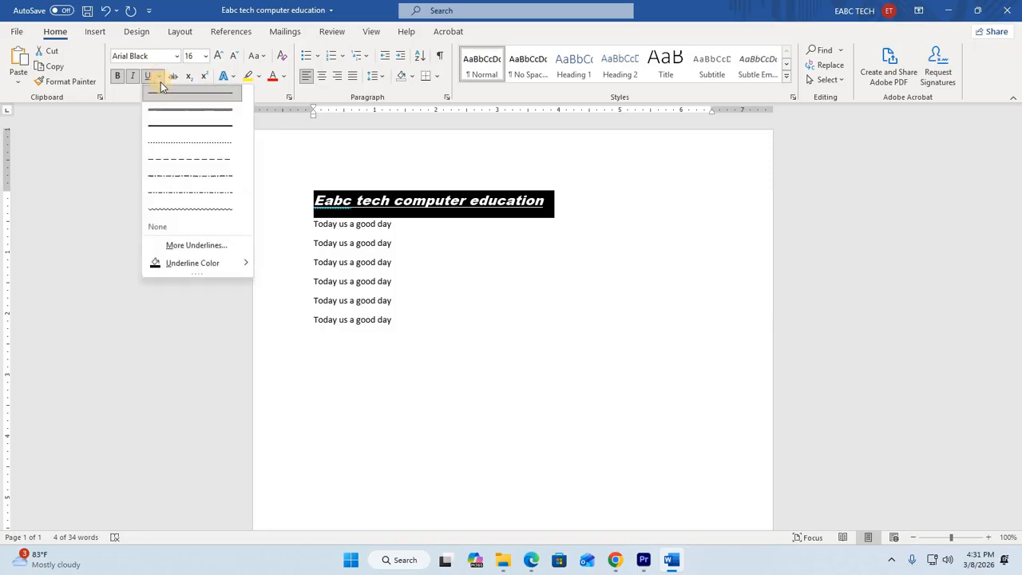
click(186, 147)
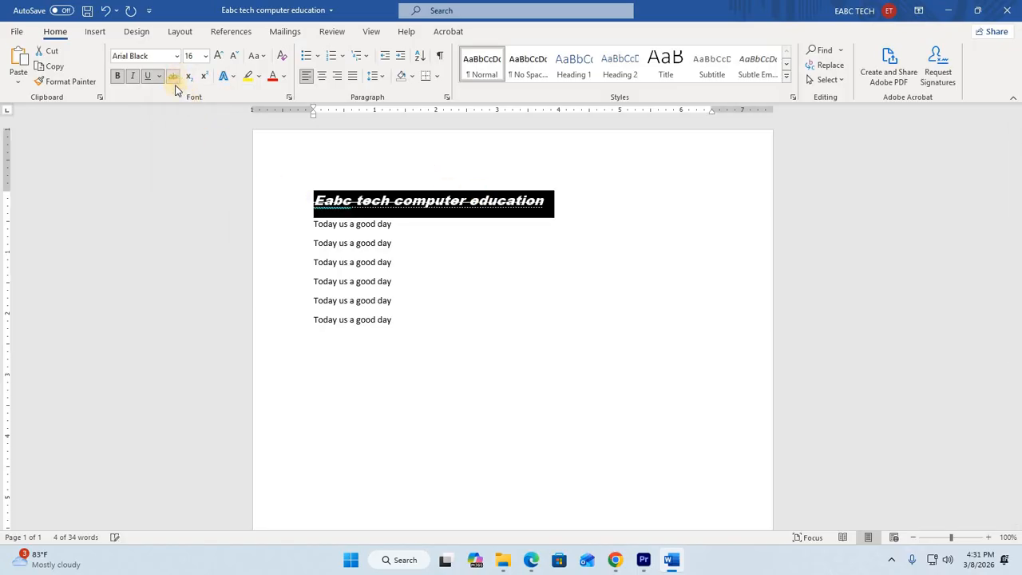
click(174, 76)
click(574, 206)
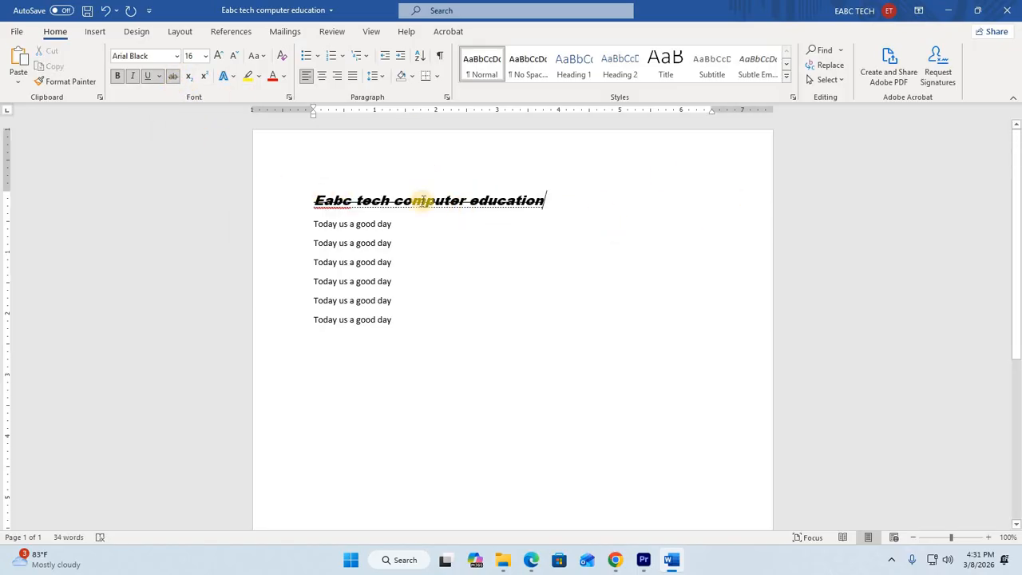
- Select the line "Eabc tech computer education" and remove its strikethrough and italic formatting
drag(567, 202, 296, 207)
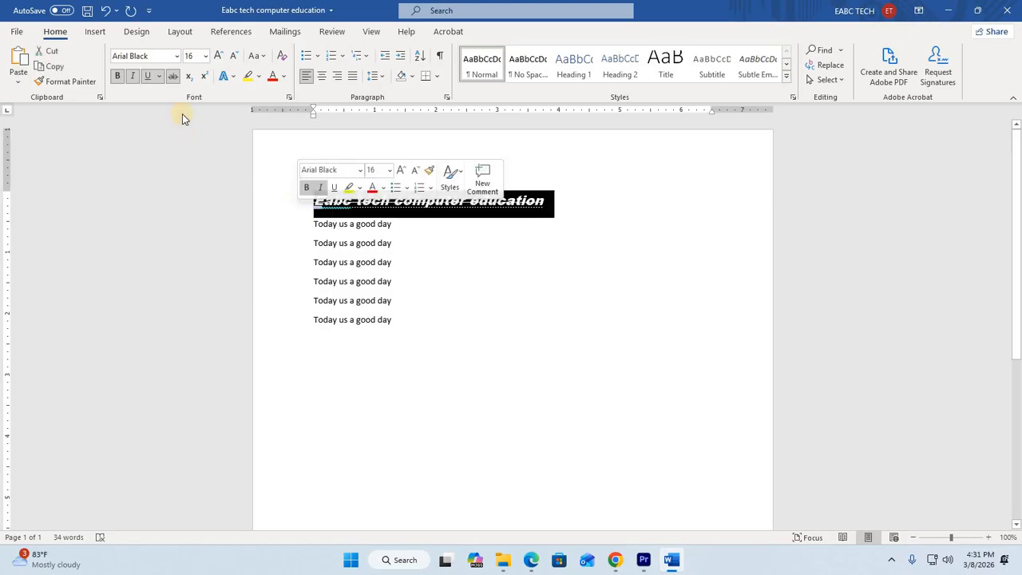
click(173, 76)
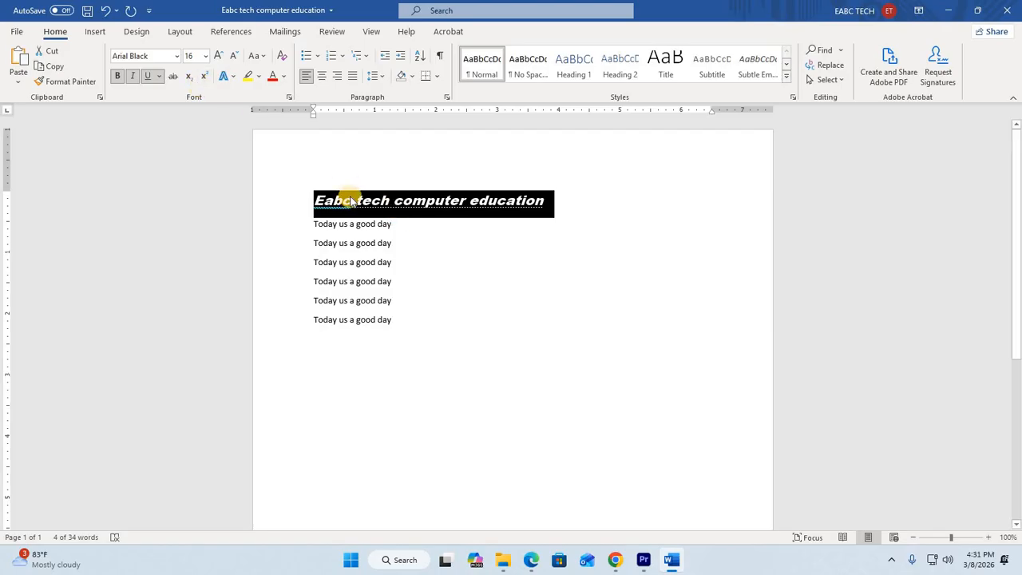
click(132, 78)
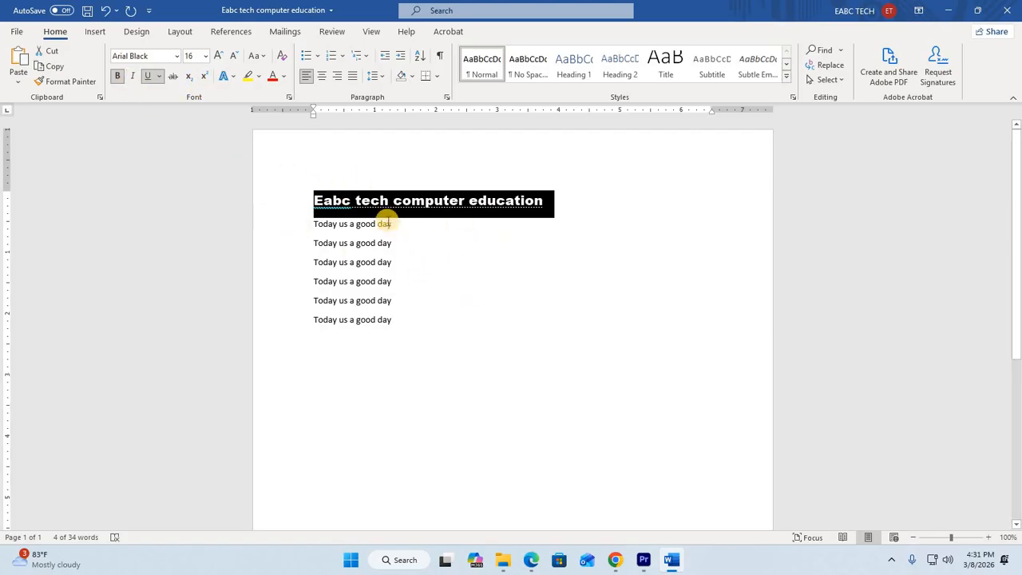
- Try sentence case, lowercase and UPPERCASE in turn on the selected line "Eabc tech computer education"
click(262, 58)
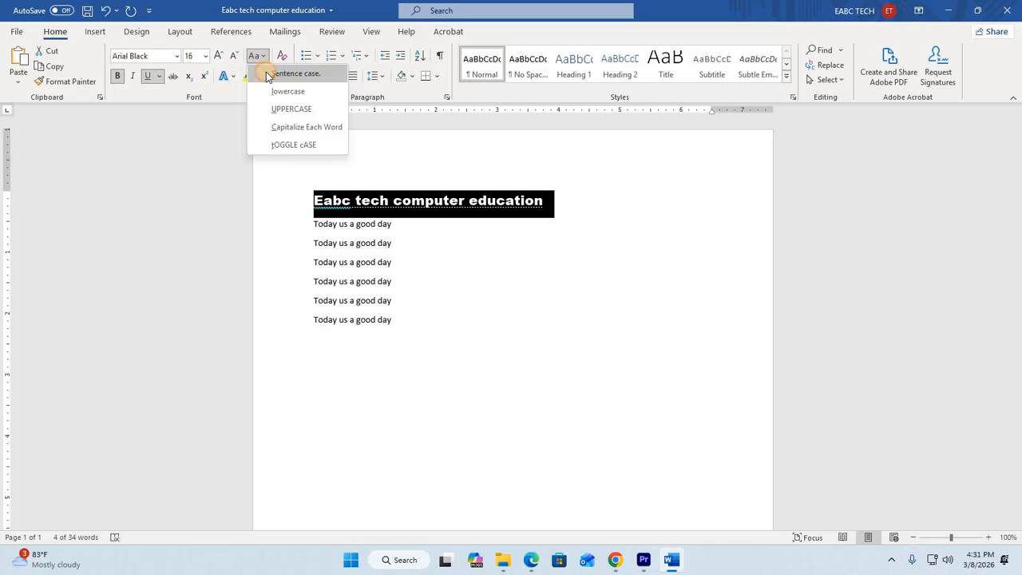
click(268, 75)
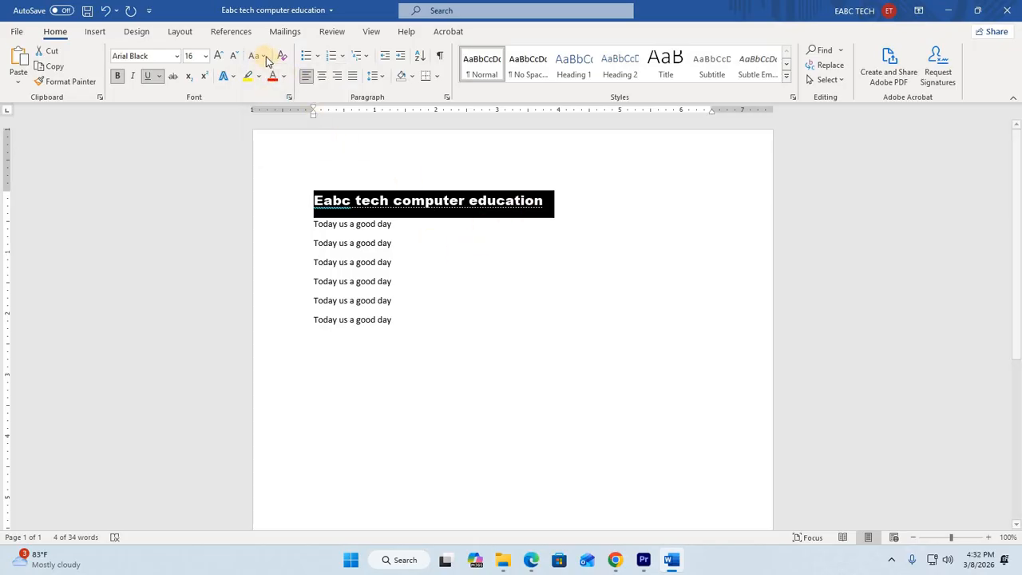
click(265, 56)
click(262, 89)
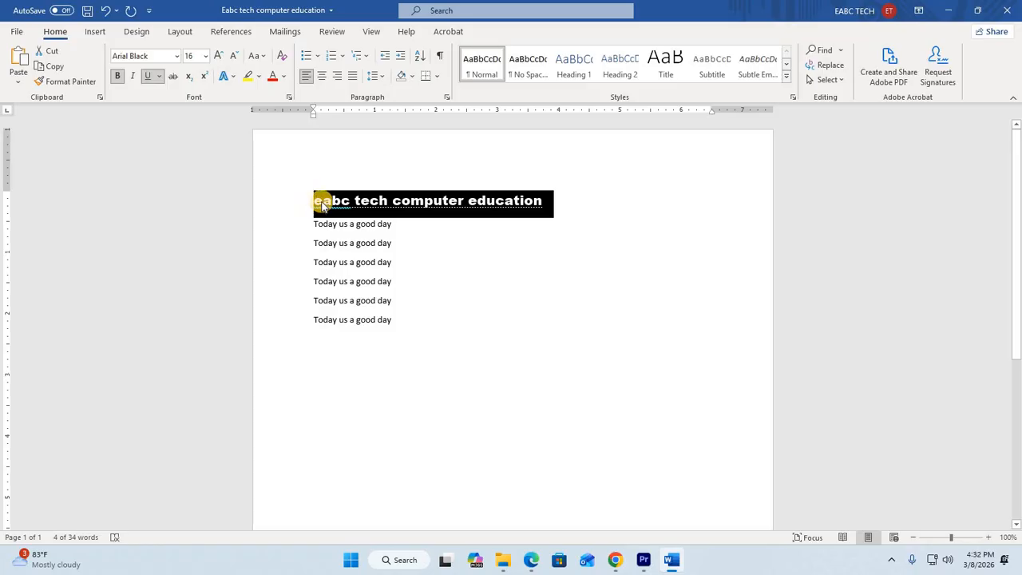
click(260, 58)
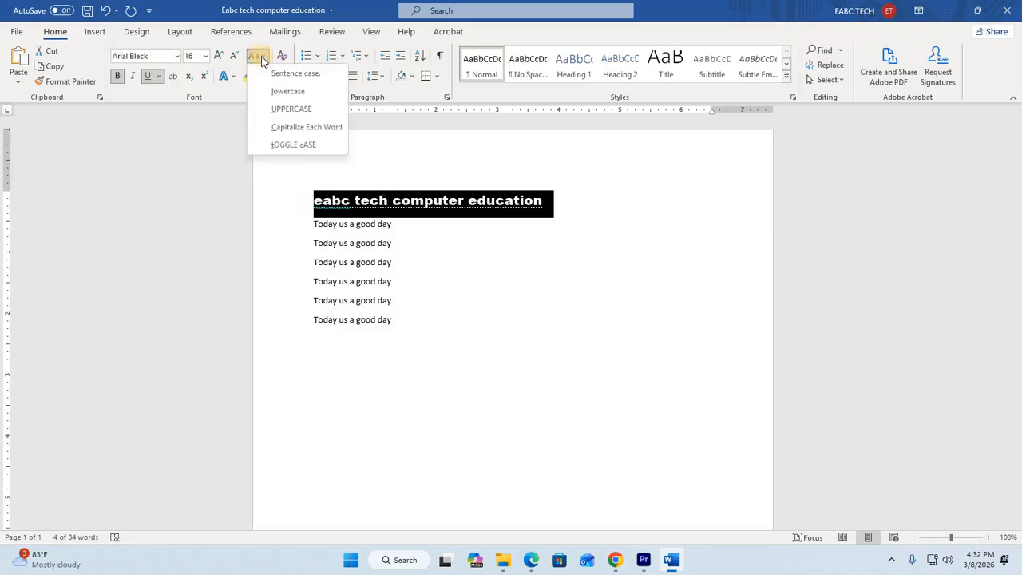
click(289, 110)
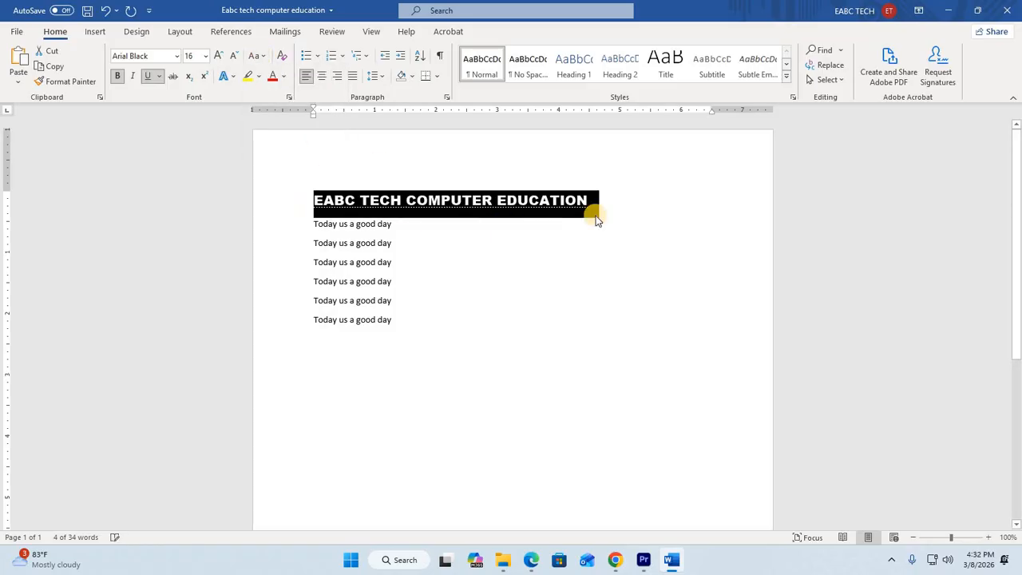
- Change the heading line's case to Capitalize Each Word and deselect it
click(260, 57)
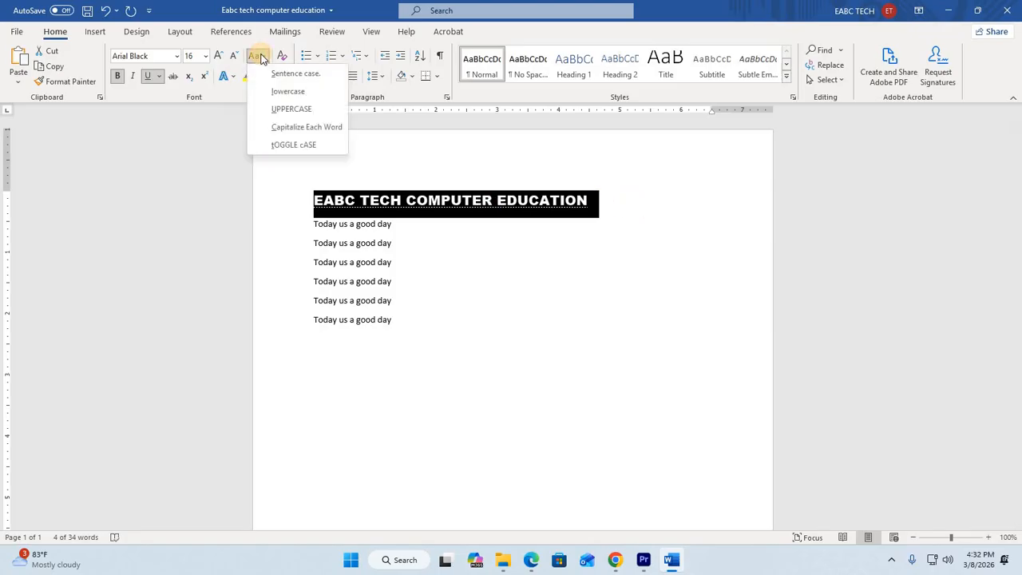
click(268, 128)
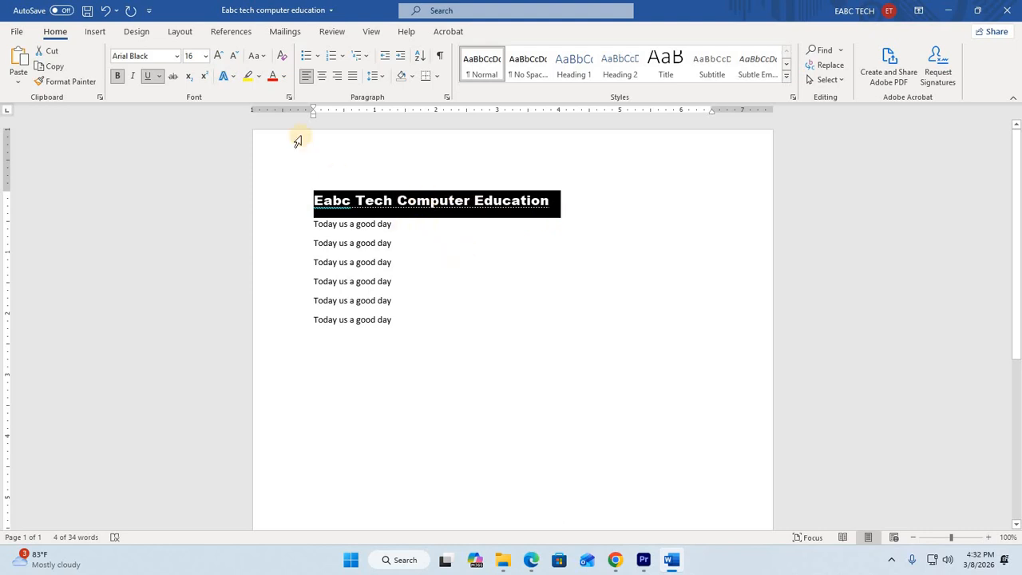
click(427, 225)
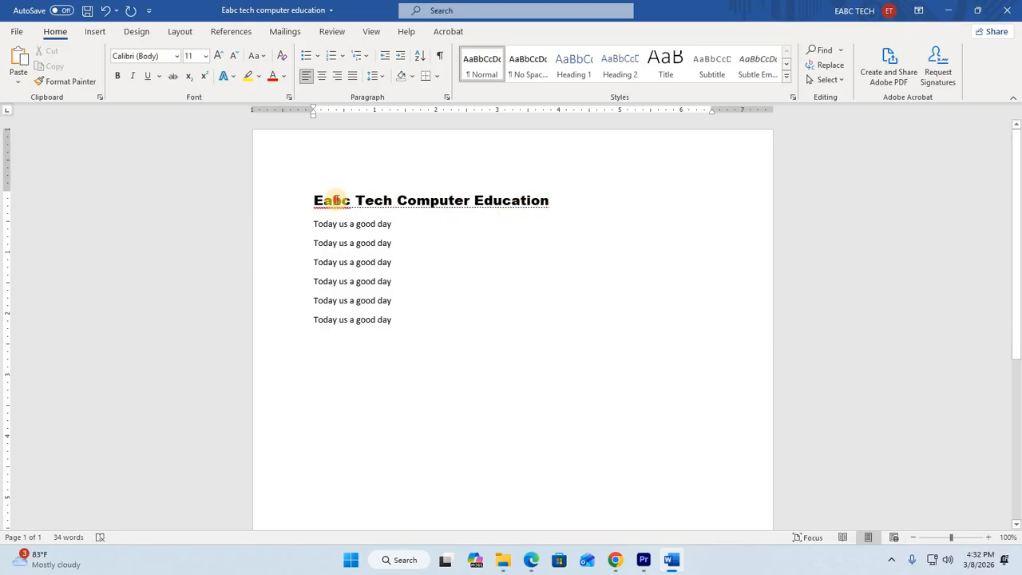
- Apply a shadowed preset text effect and a yellow highlight to "Eabc Tech Computer Education", and deselect it
click(269, 200)
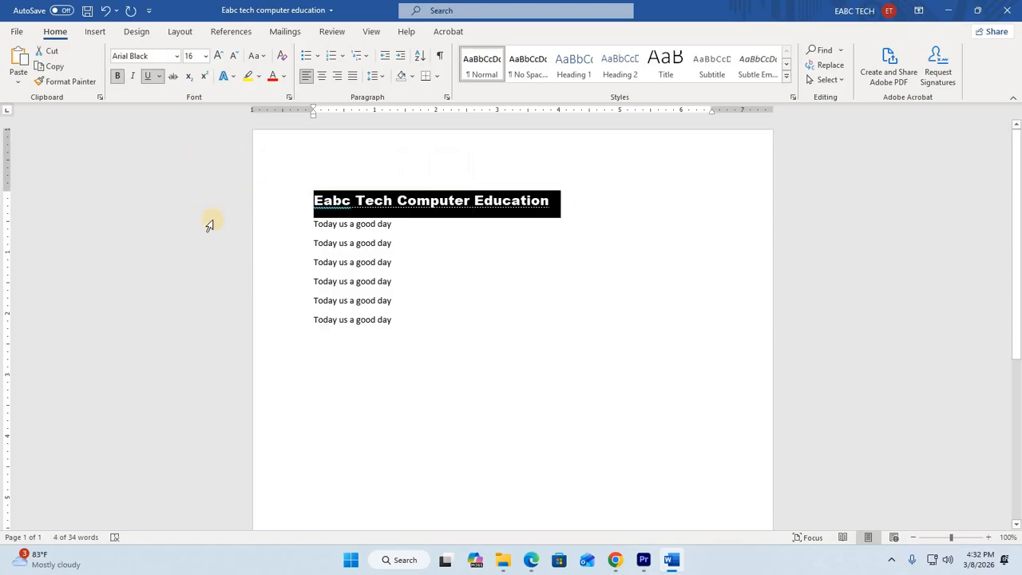
click(233, 77)
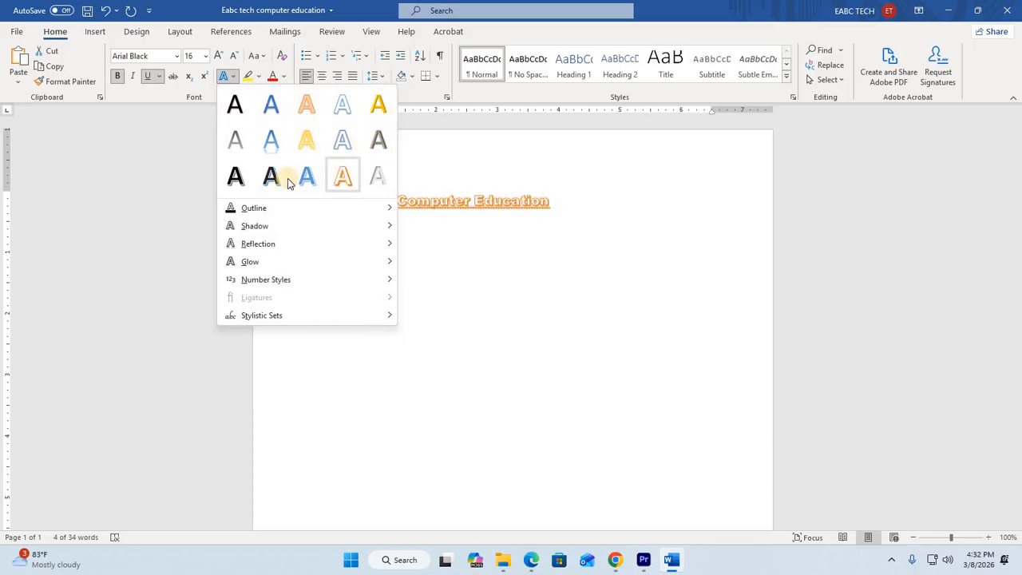
click(313, 180)
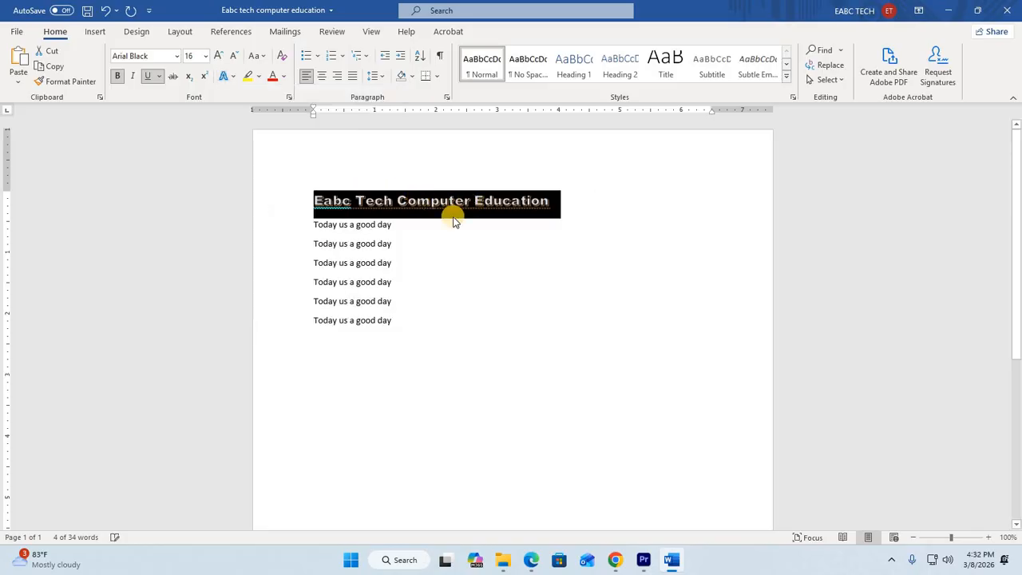
click(258, 77)
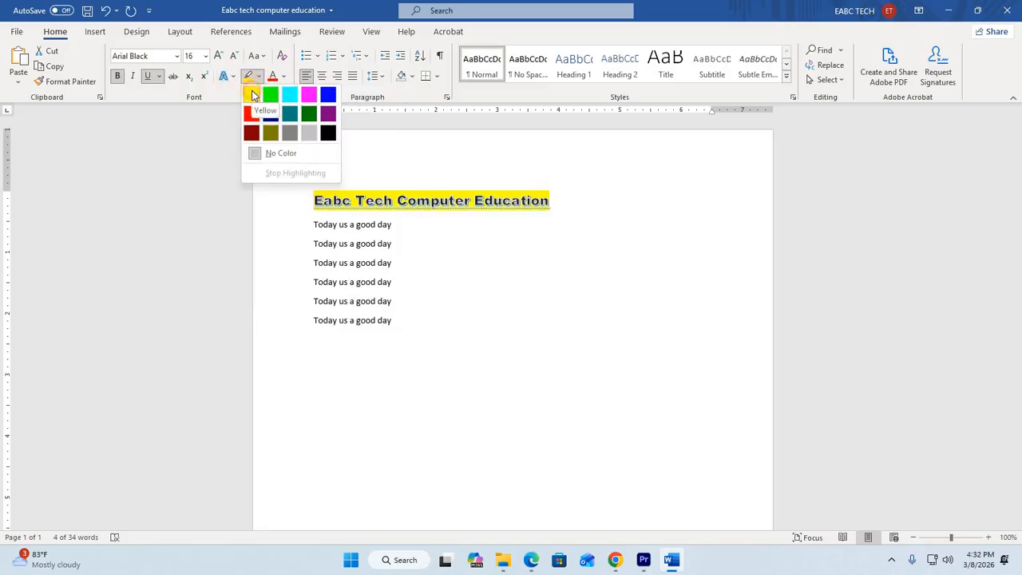
click(251, 95)
click(573, 201)
- Color the line "Eabc Tech Computer Education" red, grow its font to size 26, and deselect it
click(248, 197)
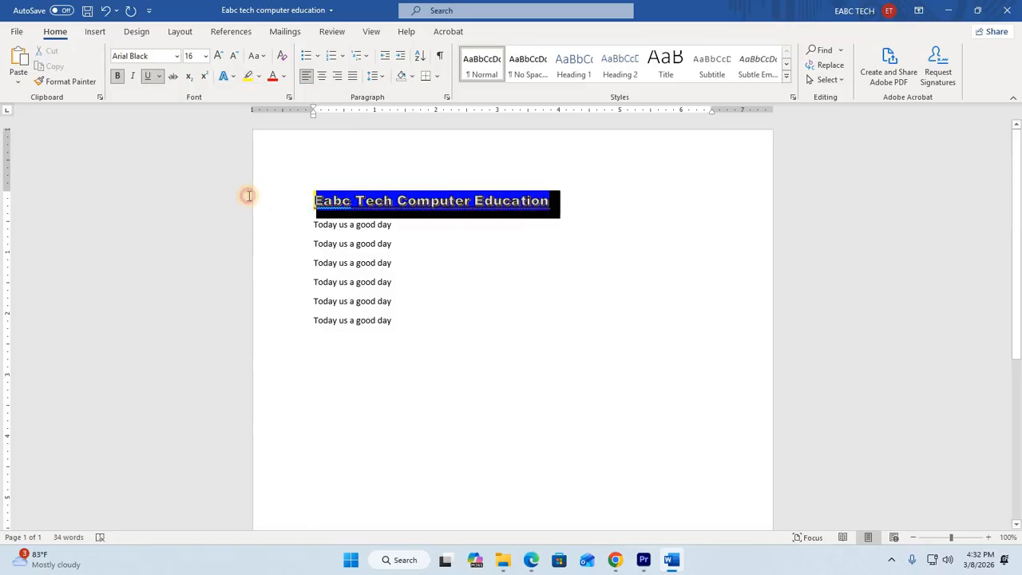
click(283, 77)
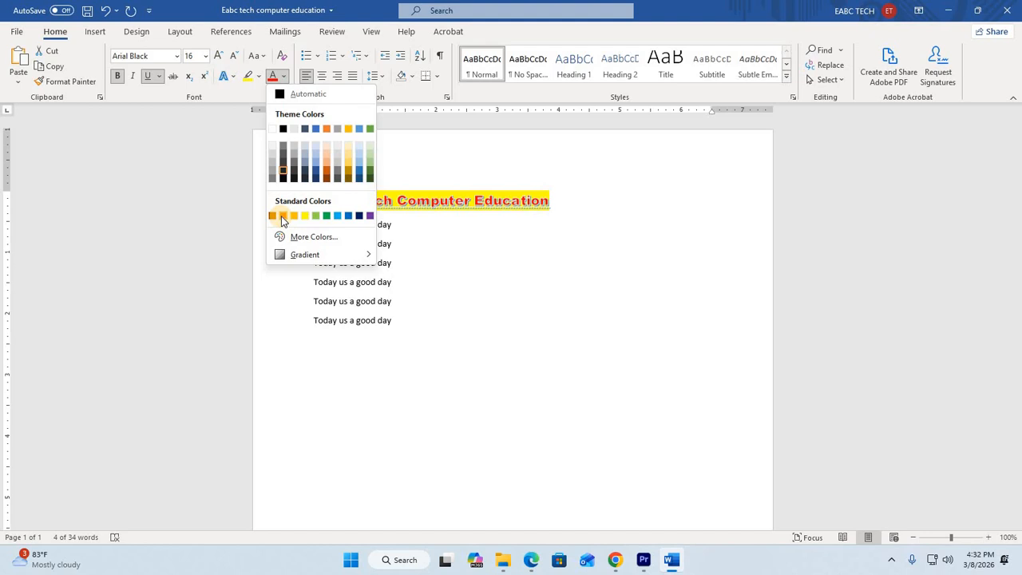
drag(574, 203, 191, 199)
click(220, 56)
click(219, 56)
click(220, 55)
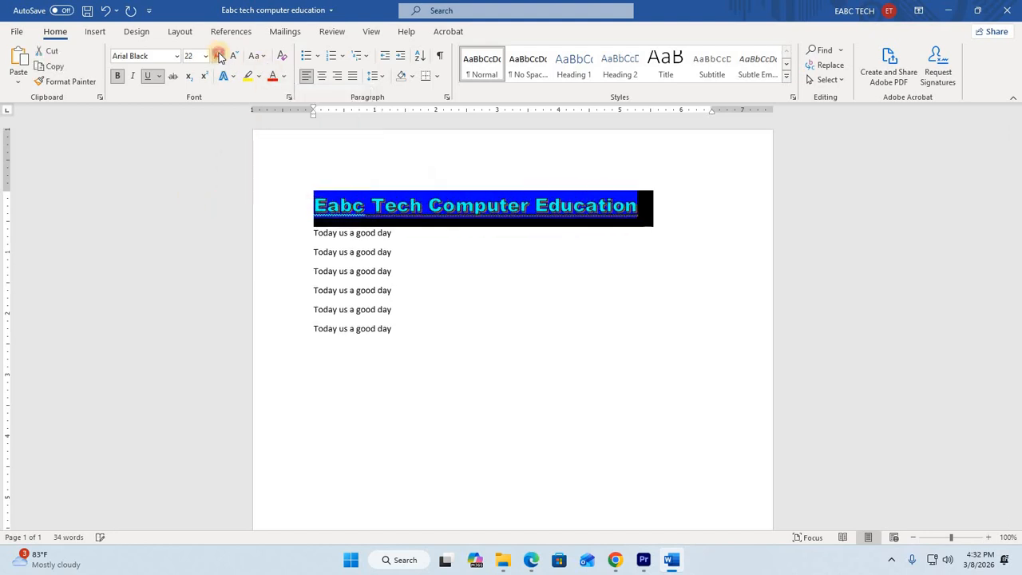
click(219, 55)
click(220, 56)
click(595, 263)
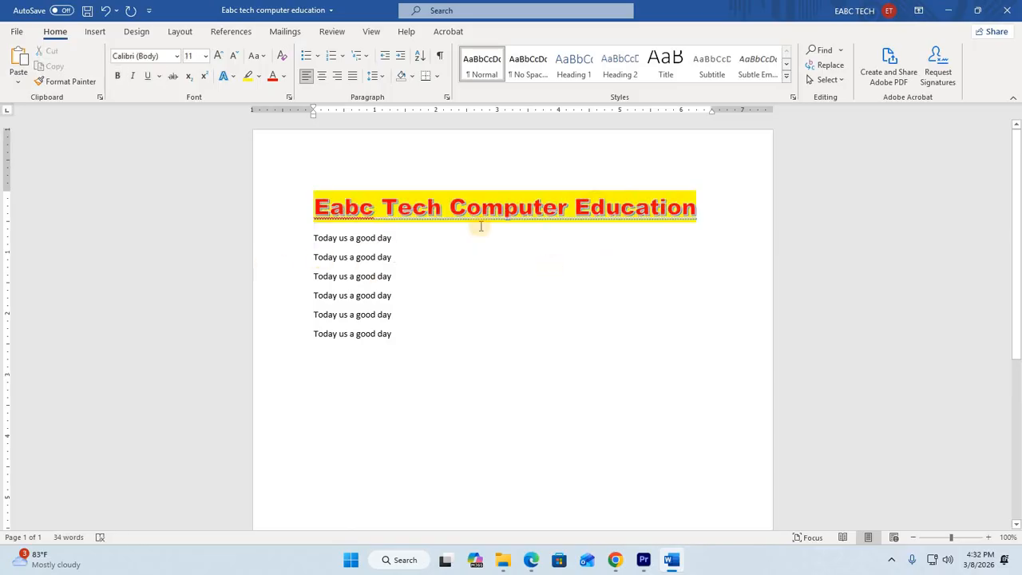
- Reselect the heading line and apply the blue gradient preset text effect with reflection
drag(689, 212, 236, 195)
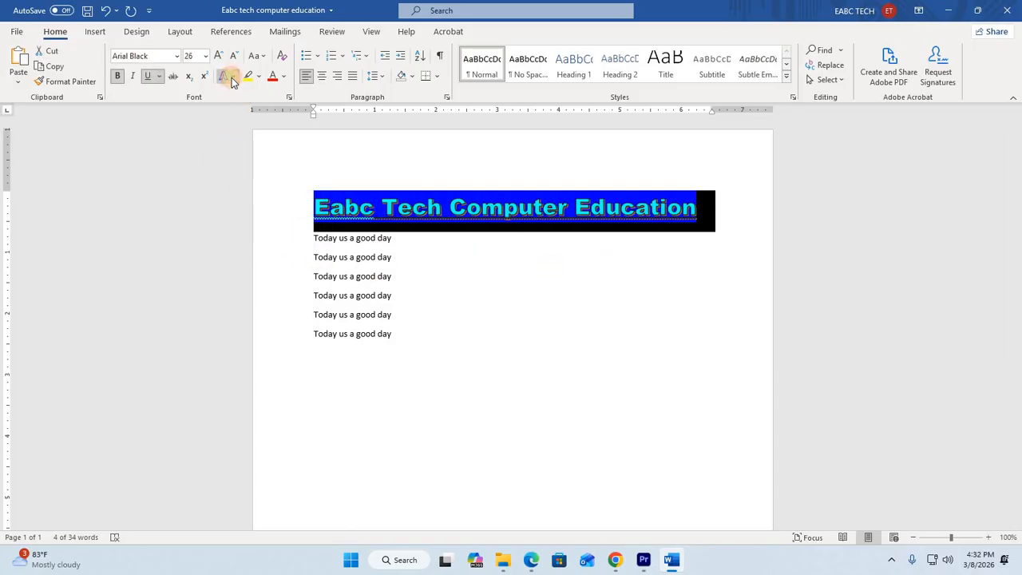
click(231, 78)
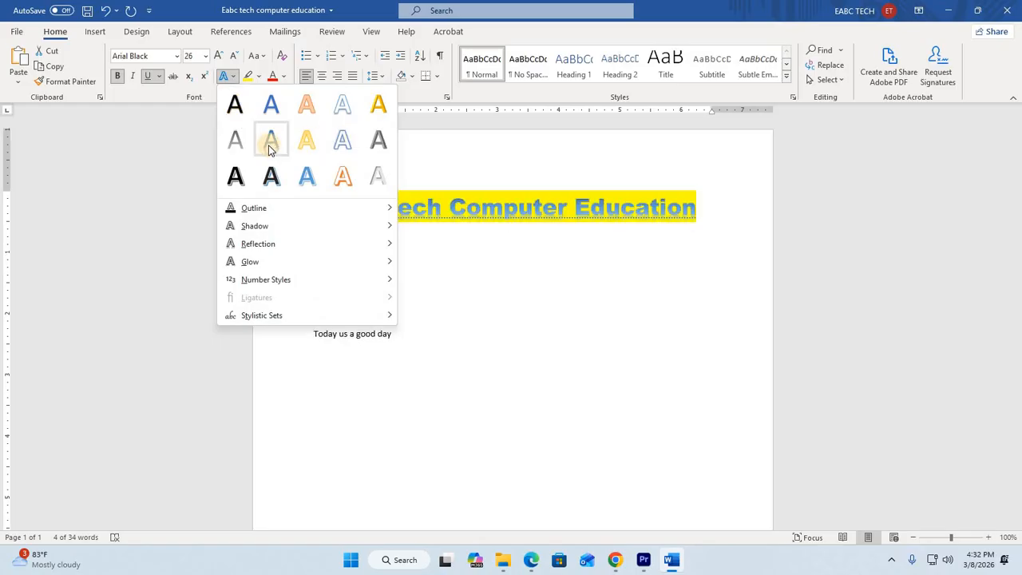
click(270, 150)
- Toggle the heading line's yellow highlight off and apply yellow highlighting again
click(258, 76)
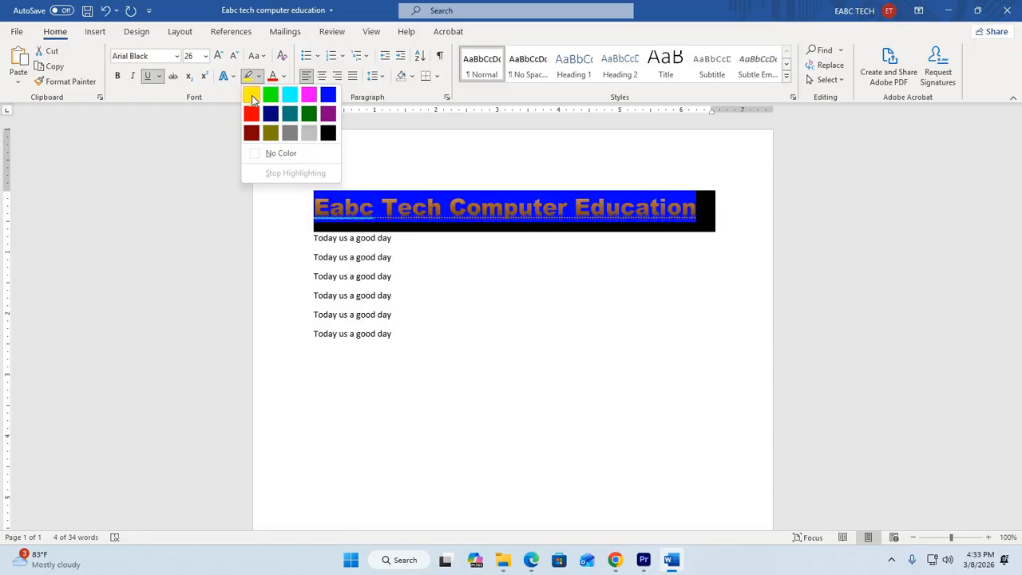
click(253, 99)
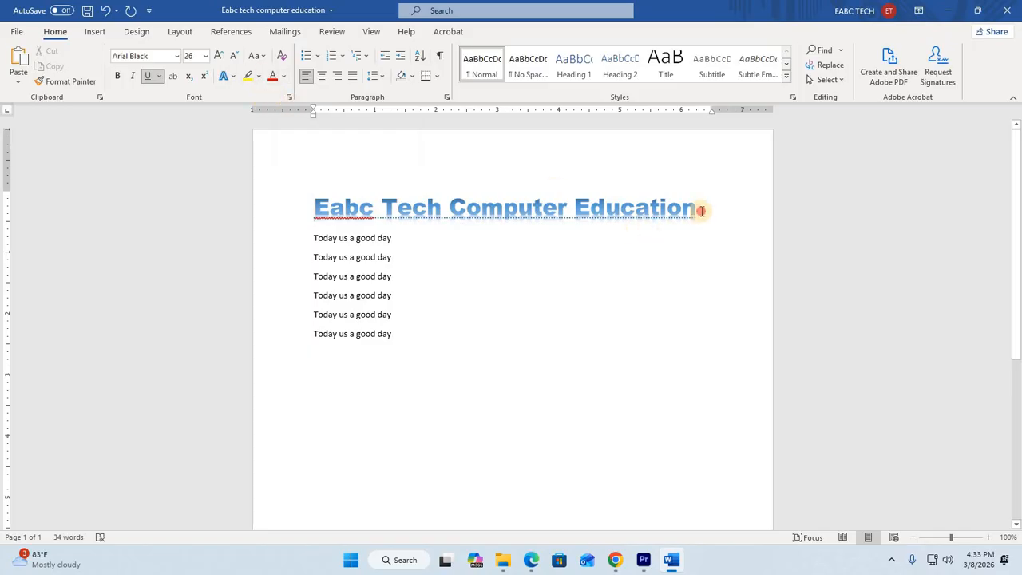
click(292, 206)
click(247, 75)
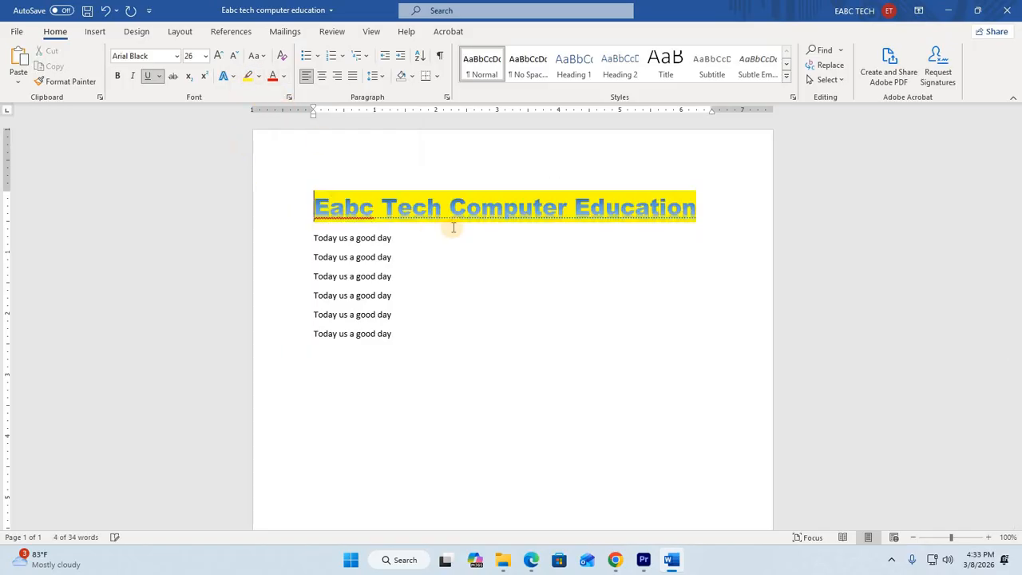
- Set the font color of "Eabc Tech Computer Education" to the standard red and deselect the line
drag(715, 210, 287, 183)
click(283, 76)
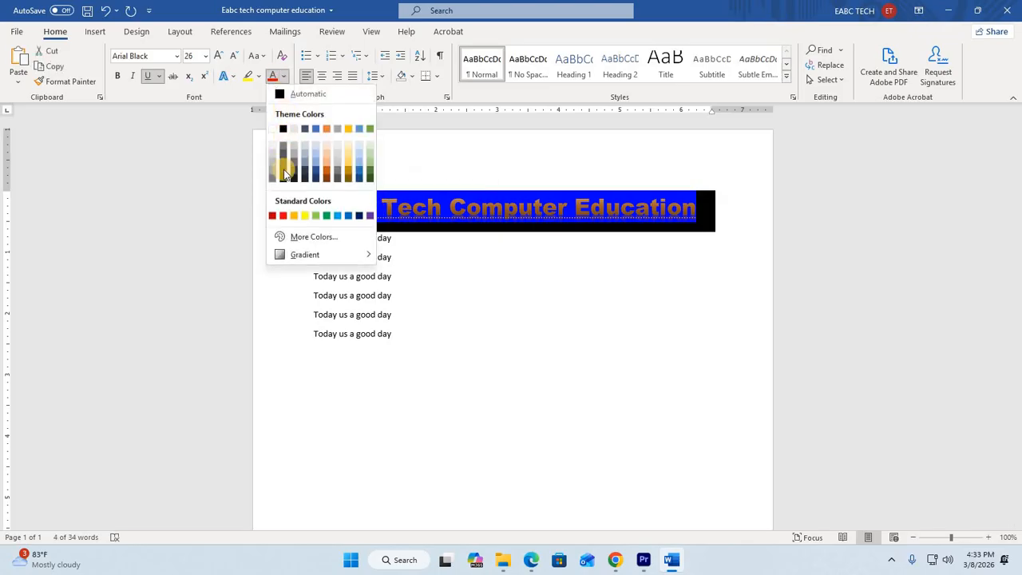
click(281, 216)
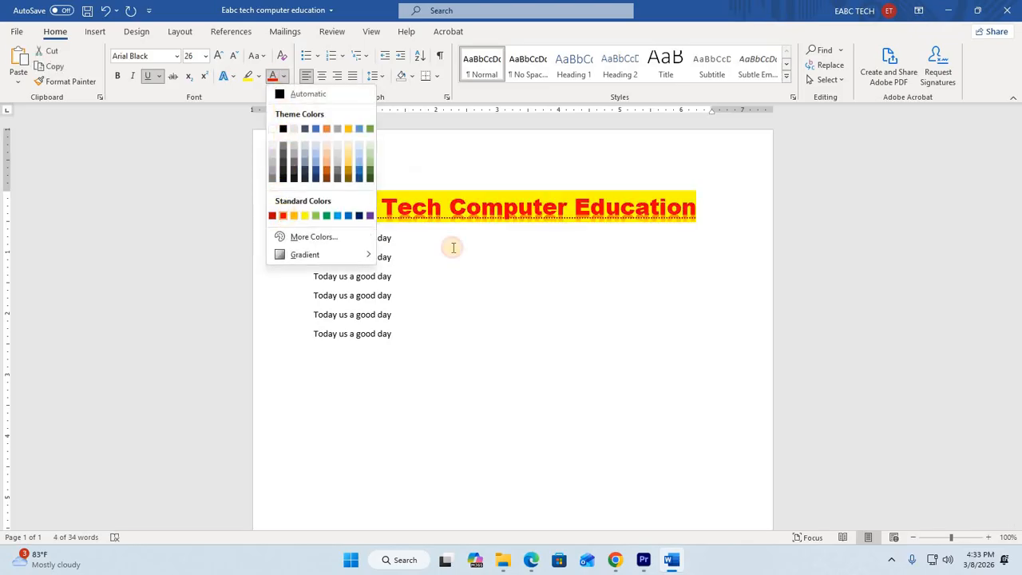
click(592, 271)
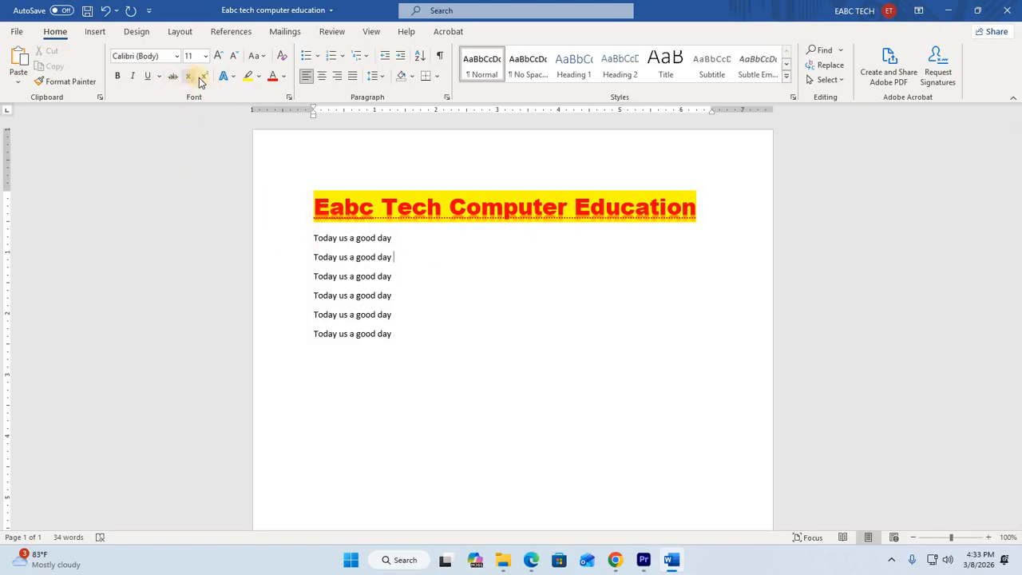
- Add a new line reading "20th" below the last "Today us a good day" line
scroll(310, 237, down, 1)
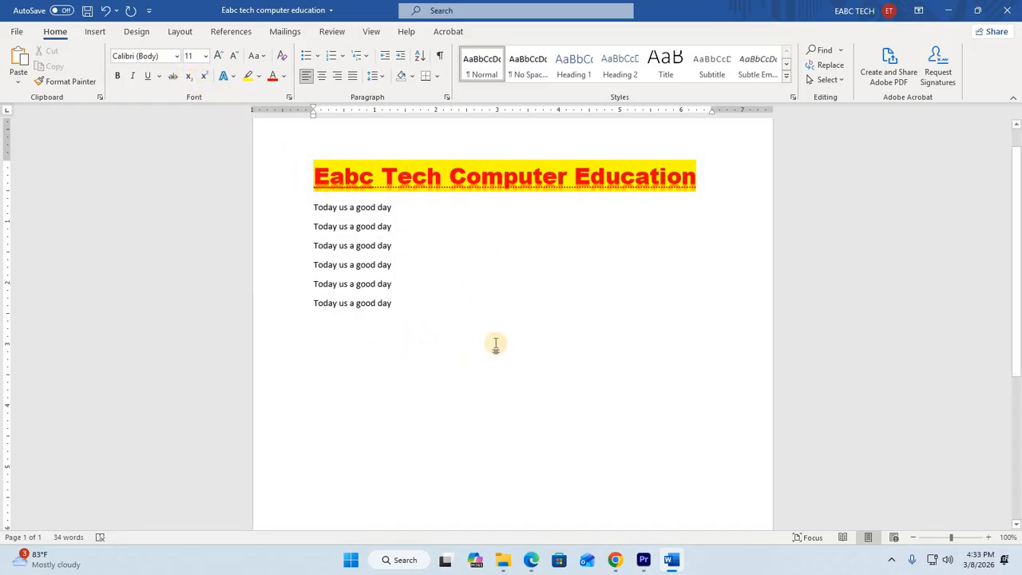
text(2)
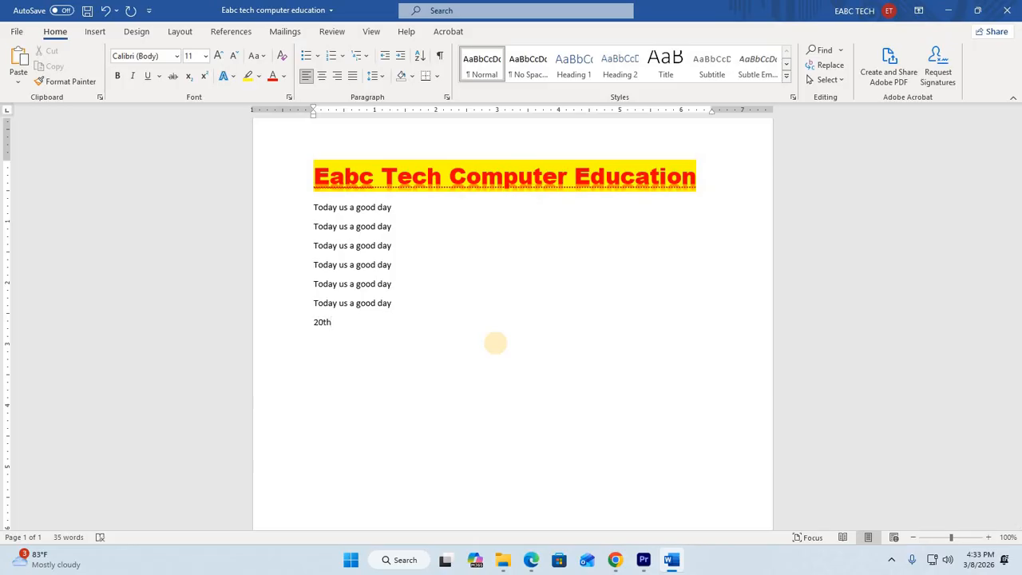
text(0th)
- Select the "20th" line and grow its font size stepwise to 26
click(286, 324)
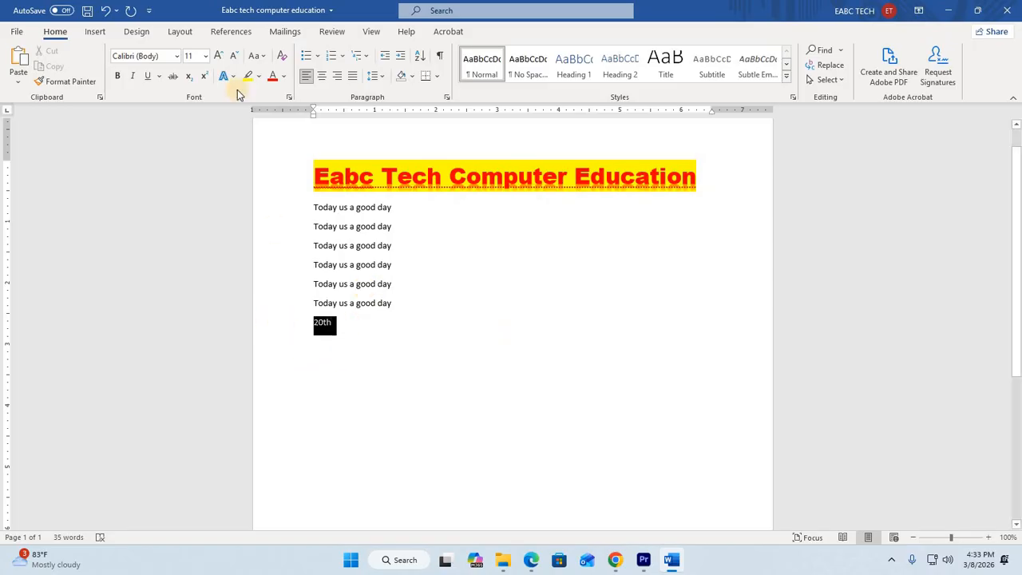
click(220, 56)
click(220, 55)
click(219, 56)
click(220, 56)
click(220, 56)
click(219, 56)
click(220, 56)
click(219, 56)
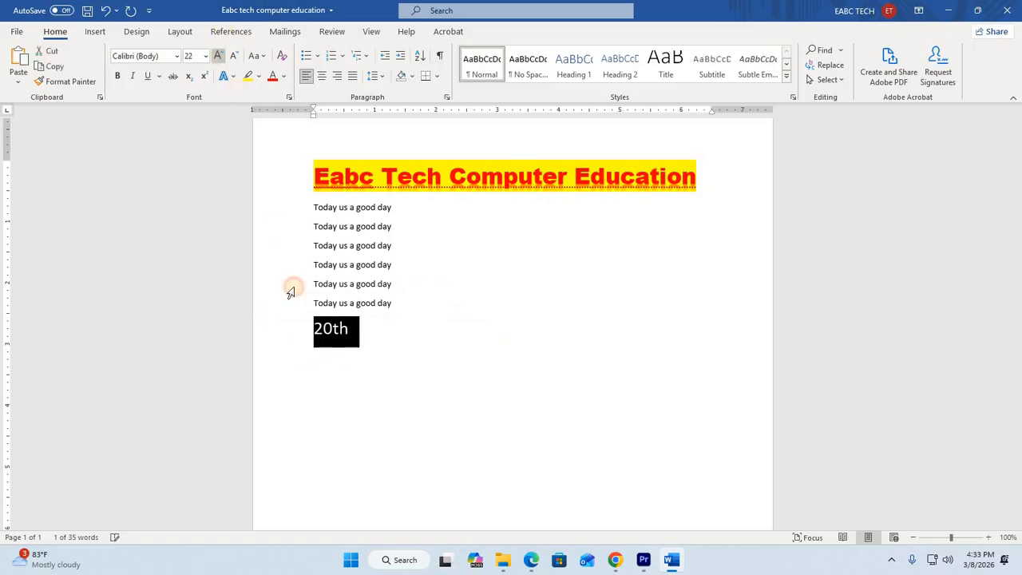
- Select only the letters "th" in "20th" and format them as superscript
click(359, 333)
drag(336, 330, 356, 330)
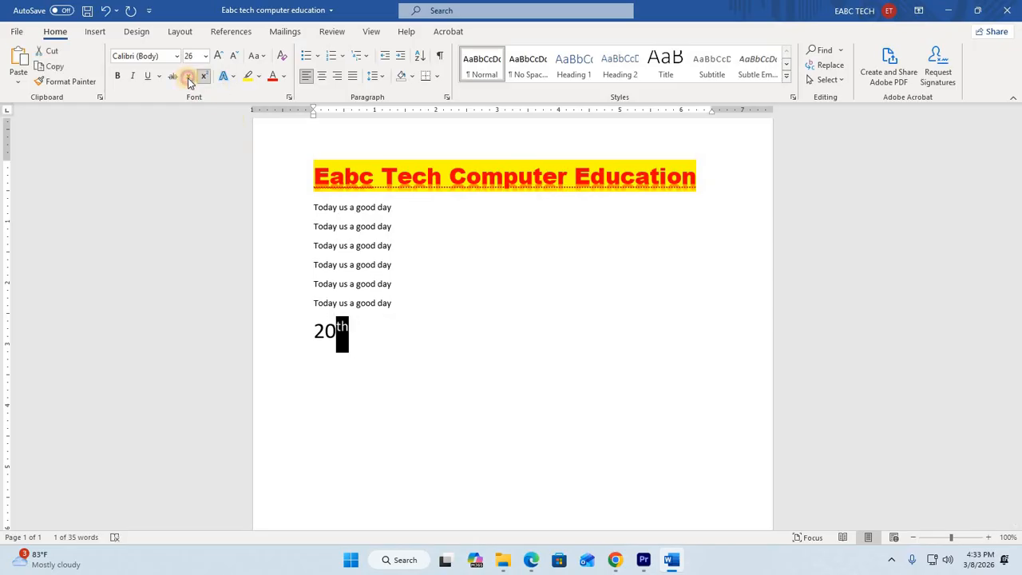
click(201, 77)
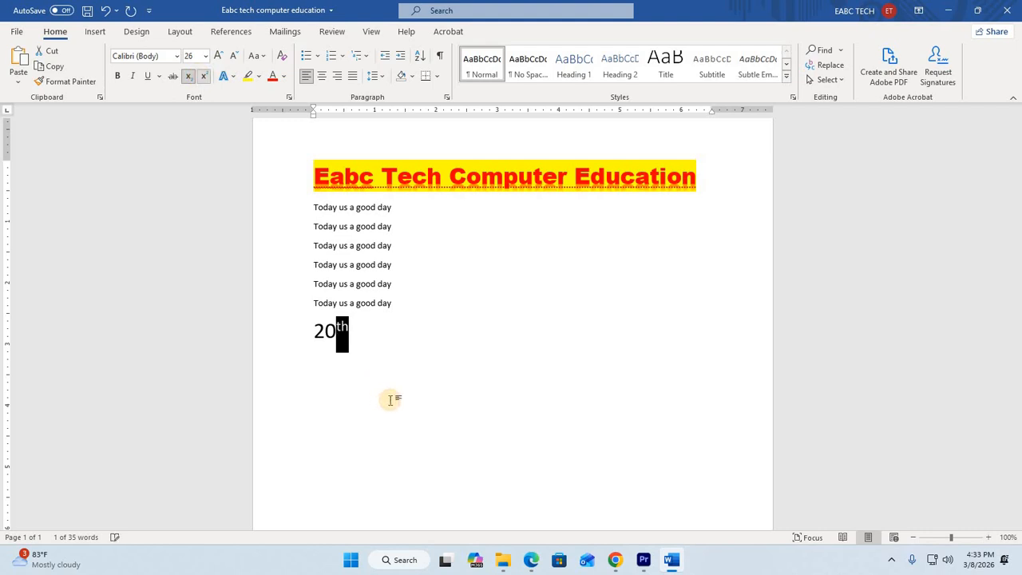
- Turn off superscript after "20th", add "H2O+CO2=0" in normal text, and place the cursor before the formula
key(Right)
click(204, 76)
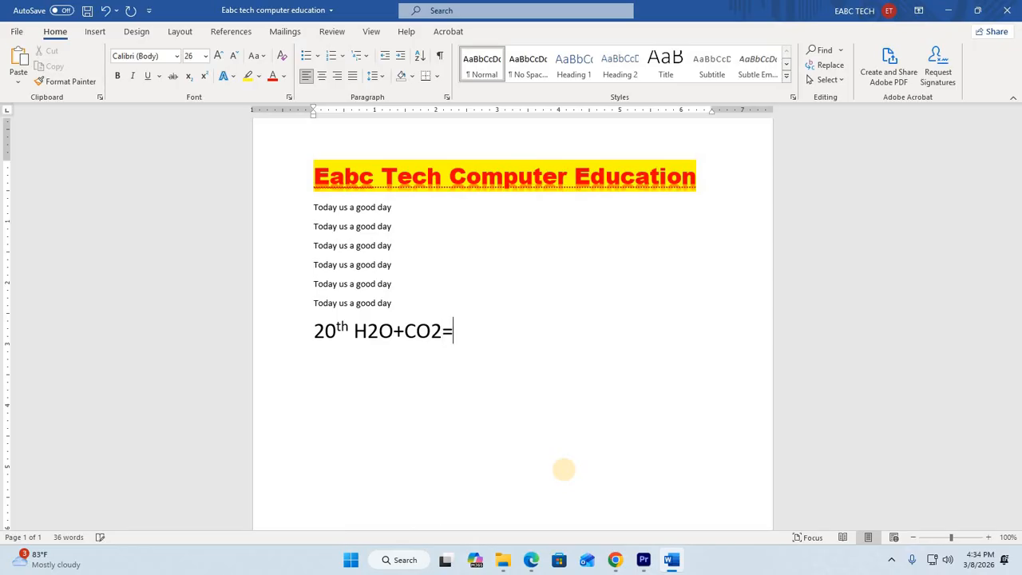
click(354, 330)
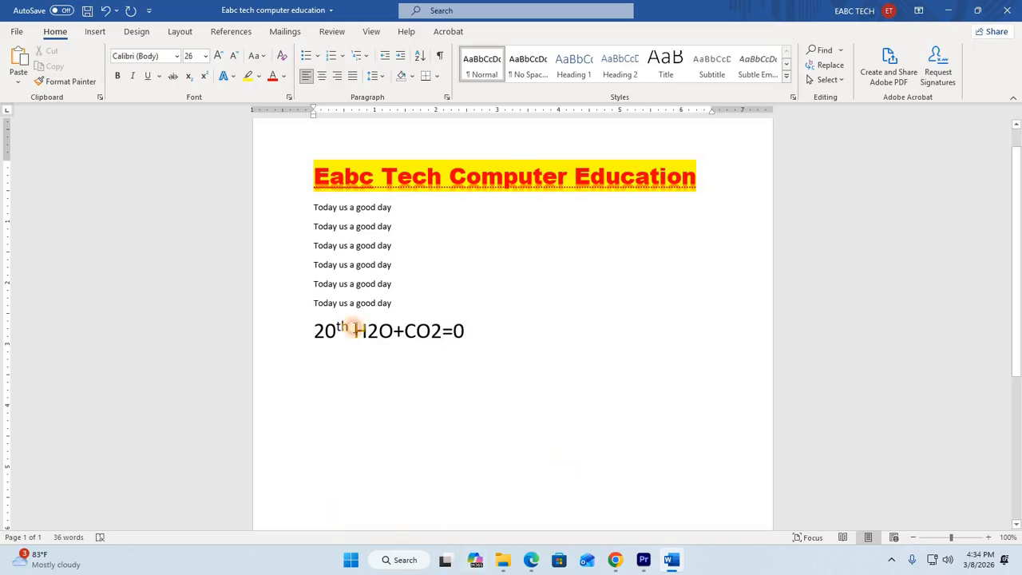
- Move the H2O+CO2=0 formula to its own line below "20th" and format both 2s as subscript
key(Return)
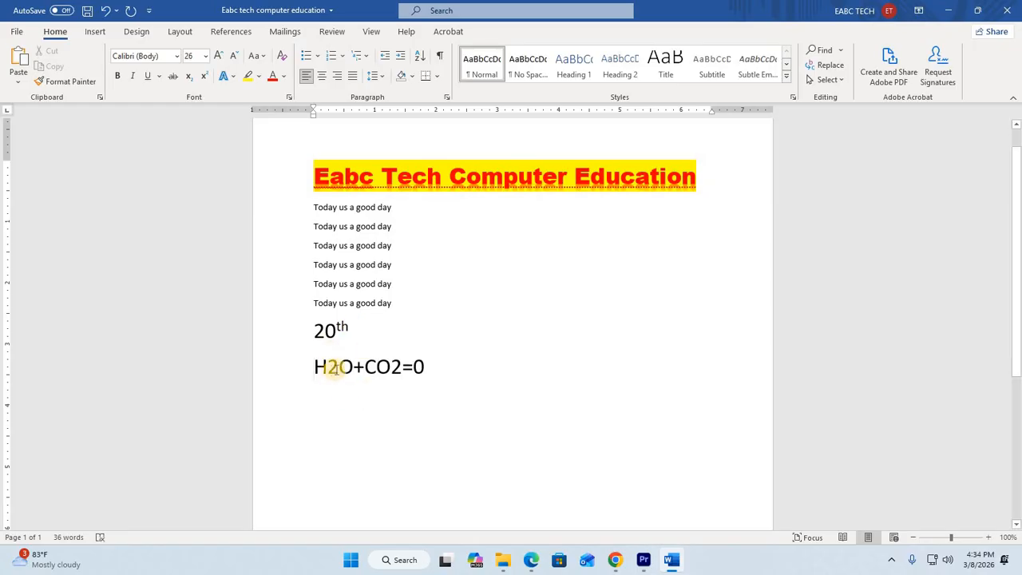
drag(334, 366, 323, 368)
click(188, 76)
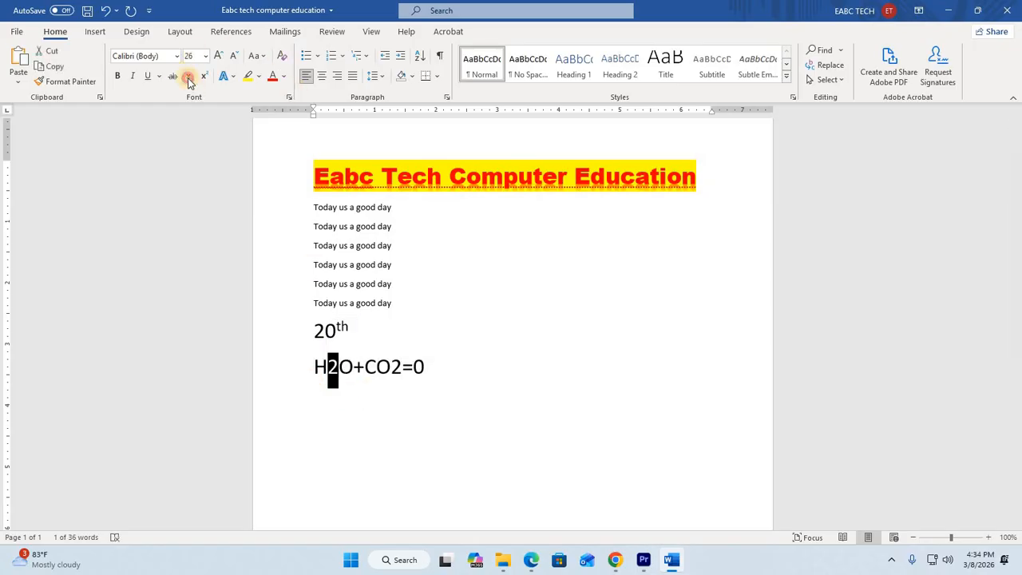
drag(397, 365, 387, 366)
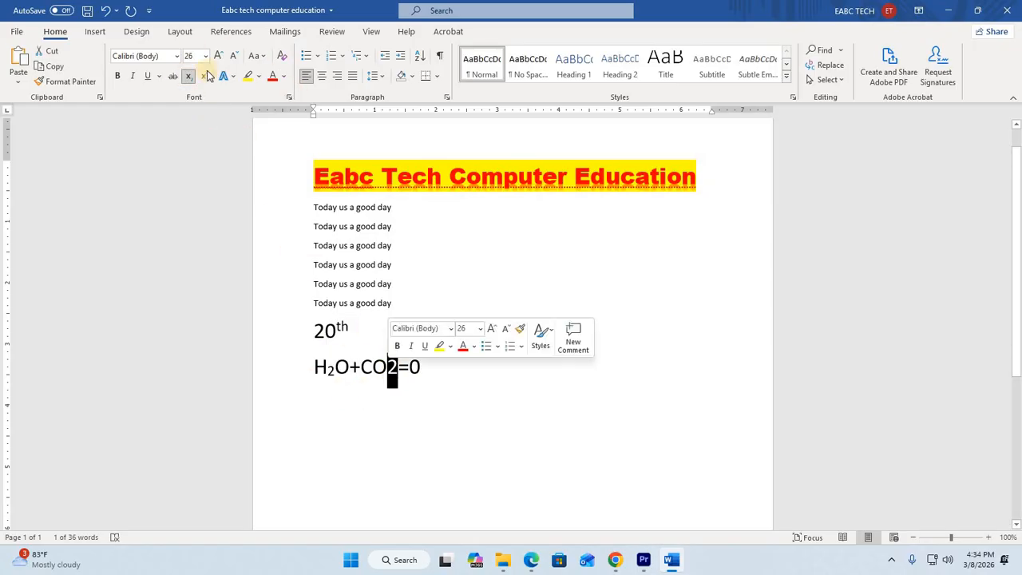
click(204, 76)
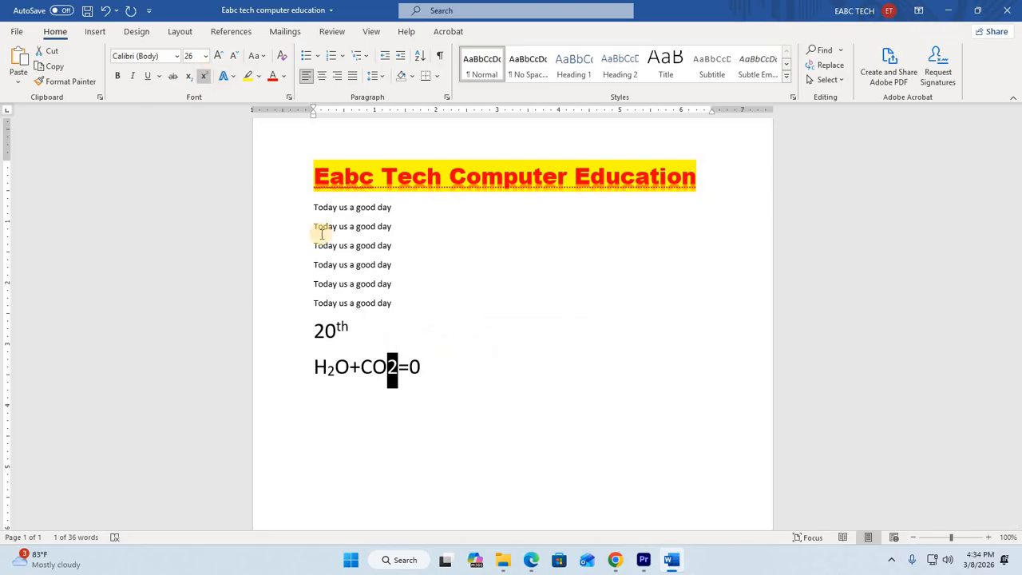
click(190, 80)
- Increase the font size of the whole H2O+CO2=0 formula line by one step to 28
drag(471, 364, 300, 367)
click(218, 55)
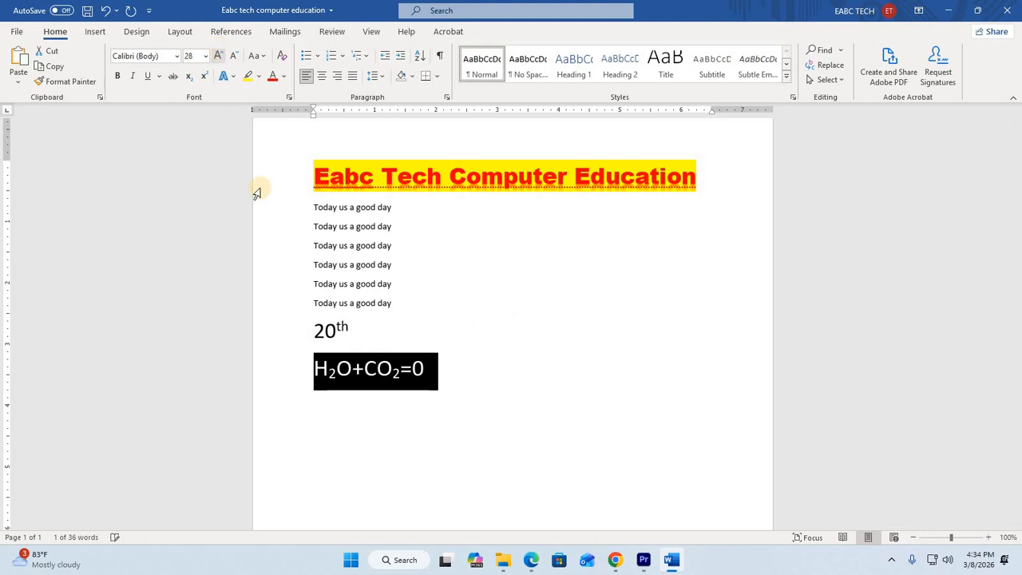
click(481, 330)
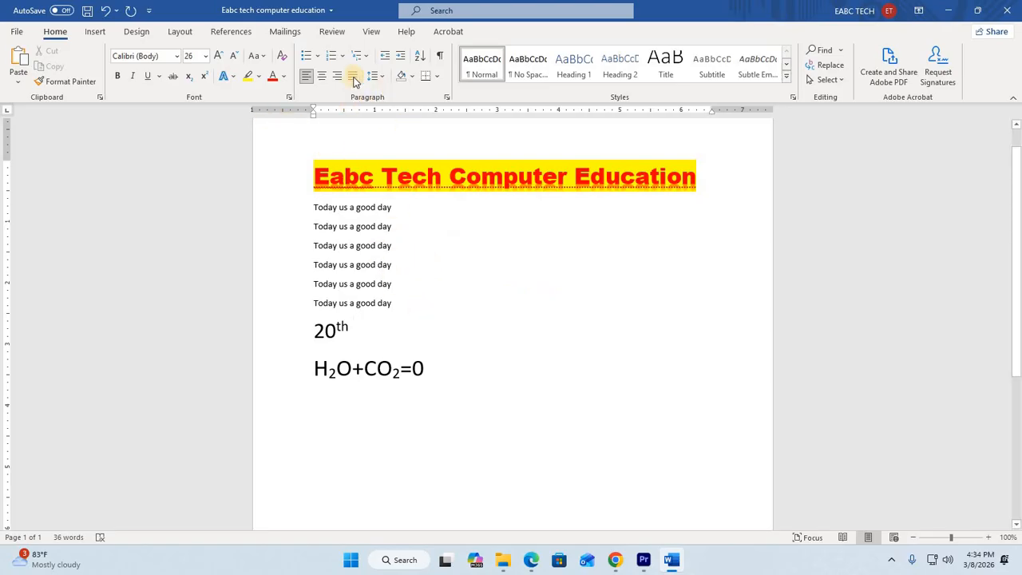
- Switch to the PDF course guide in Edge and review the pages from the font exercises to the Paragraph section
click(531, 560)
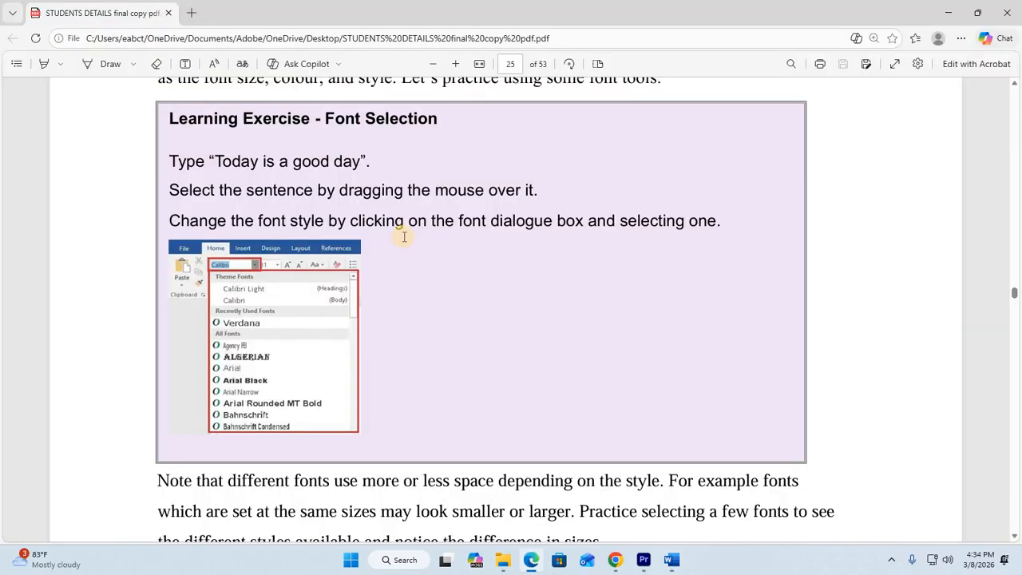
scroll(404, 237, down, 15)
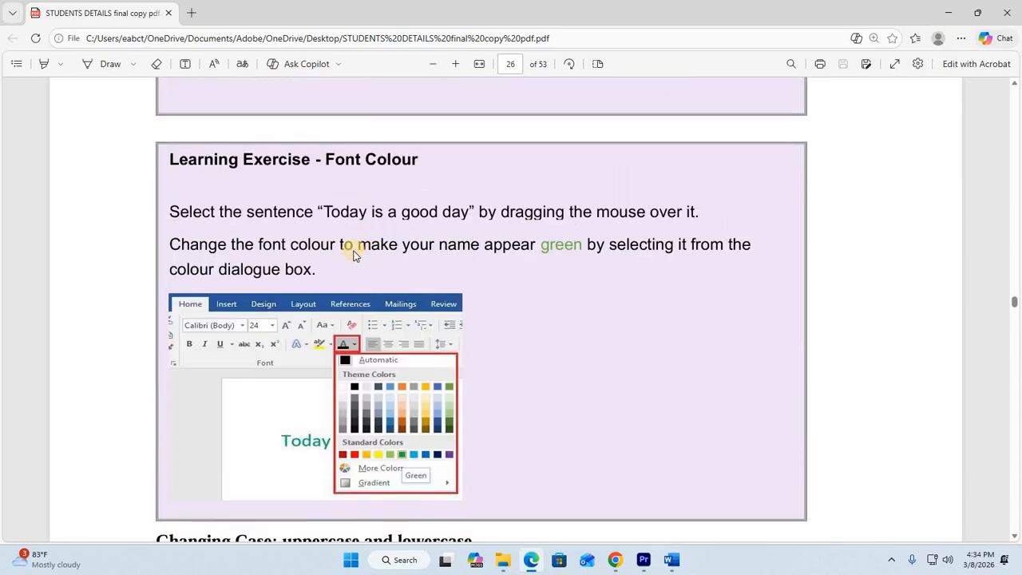
scroll(353, 254, down, 10)
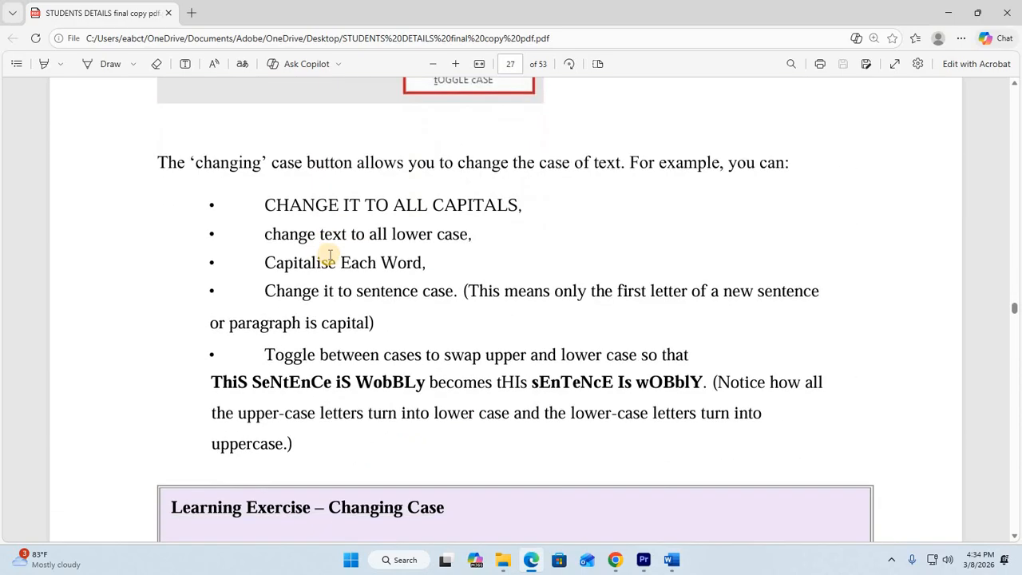
scroll(330, 256, down, 7)
scroll(330, 254, down, 10)
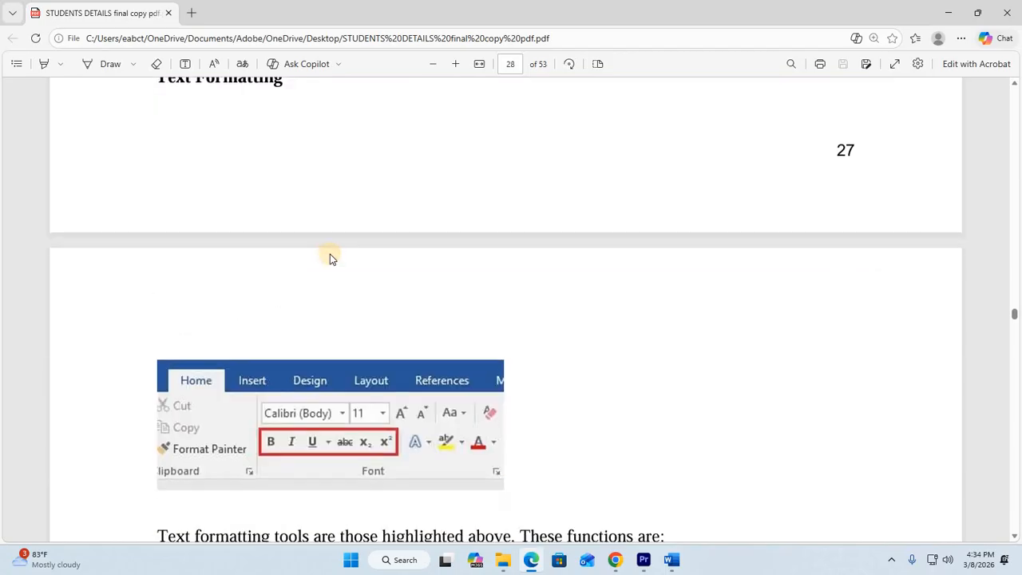
scroll(333, 254, down, 10)
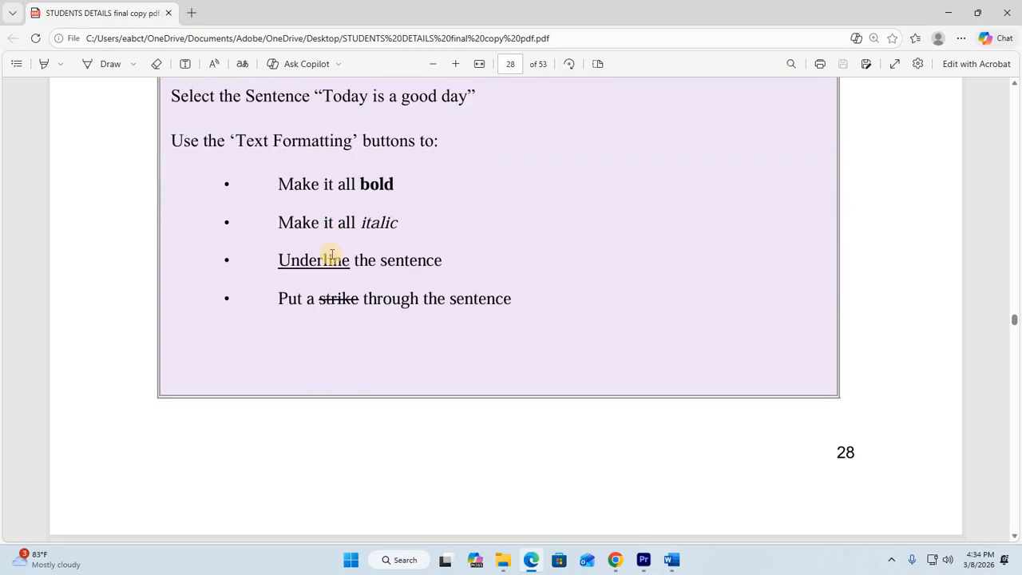
scroll(334, 256, down, 10)
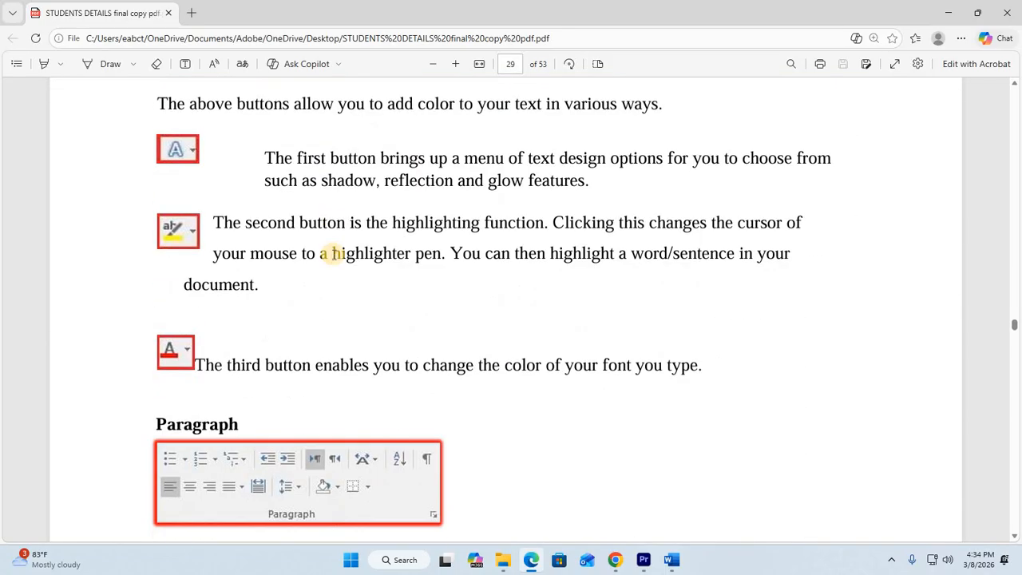
scroll(333, 255, up, 5)
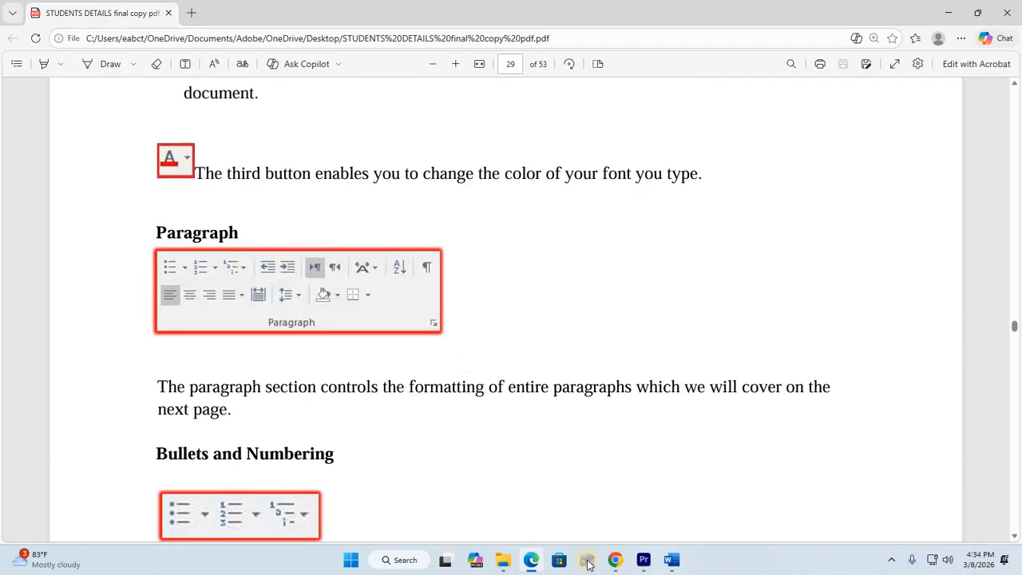
- Switch back to Word and remove the yellow highlight from the "Eabc Tech Computer Education" title
click(671, 560)
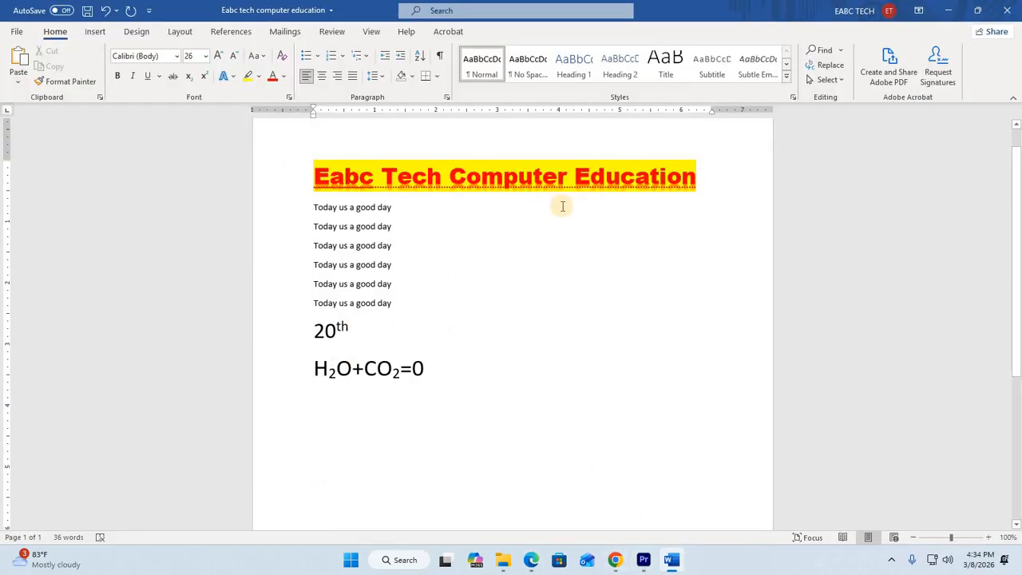
drag(735, 169, 116, 167)
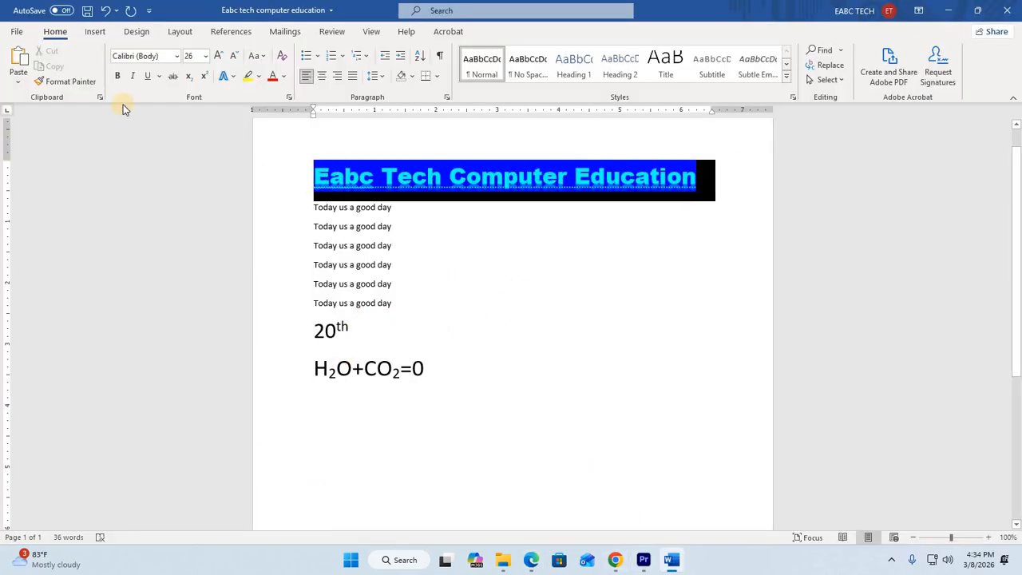
click(258, 77)
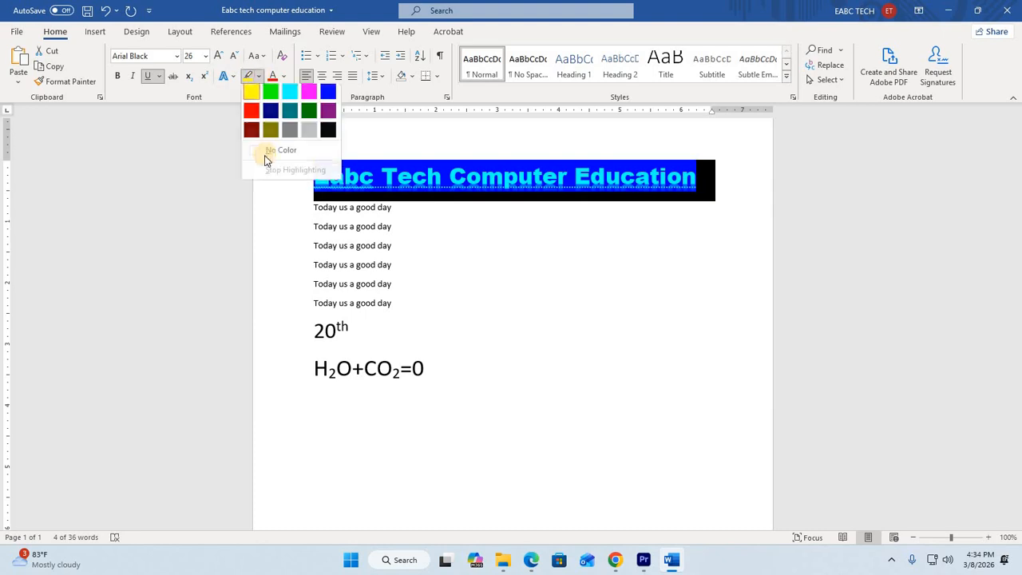
click(260, 141)
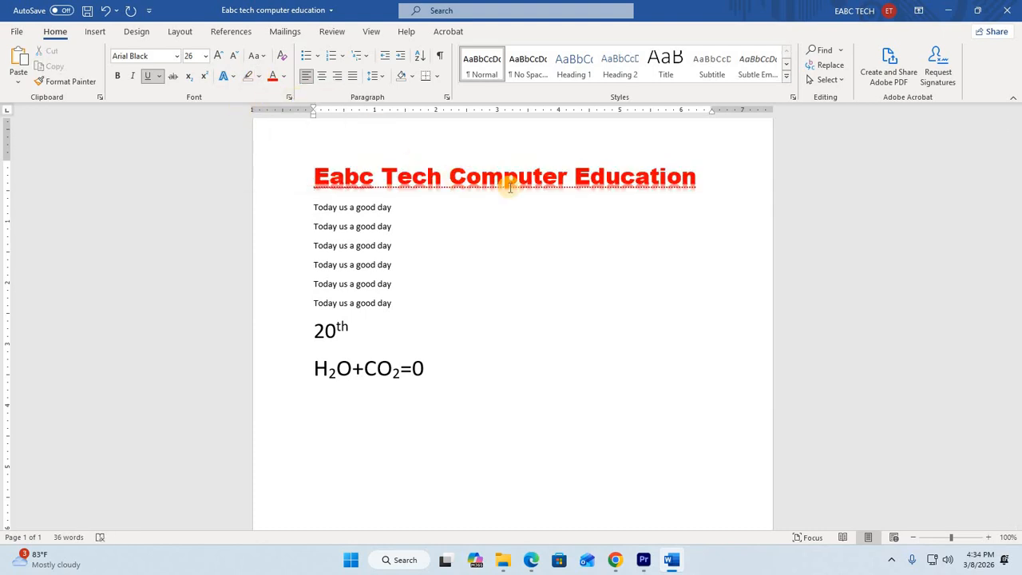
- Shrink the "Eabc Tech Computer Education" title's font size stepwise to 16
drag(708, 178, 253, 126)
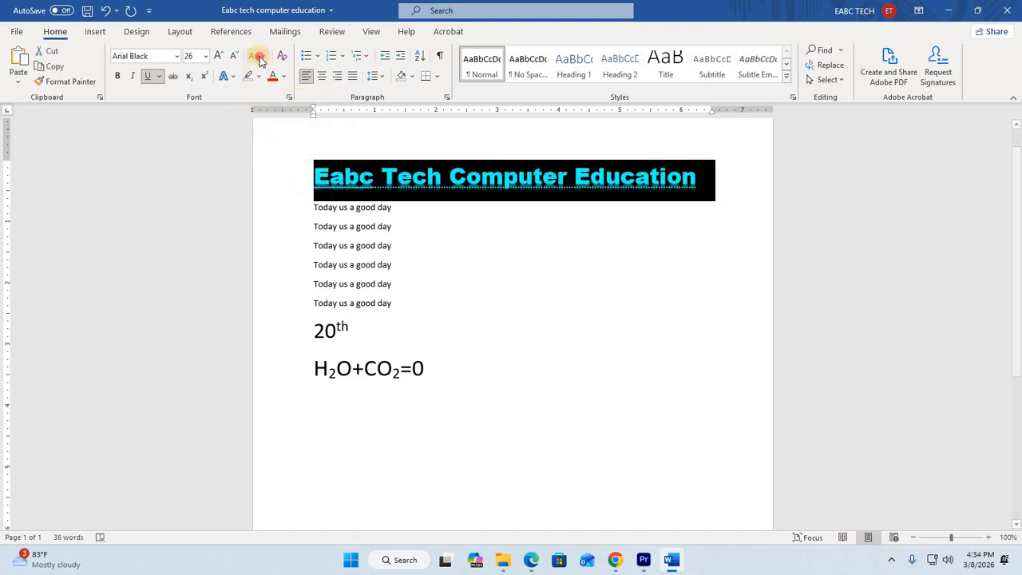
click(257, 56)
click(236, 58)
click(236, 58)
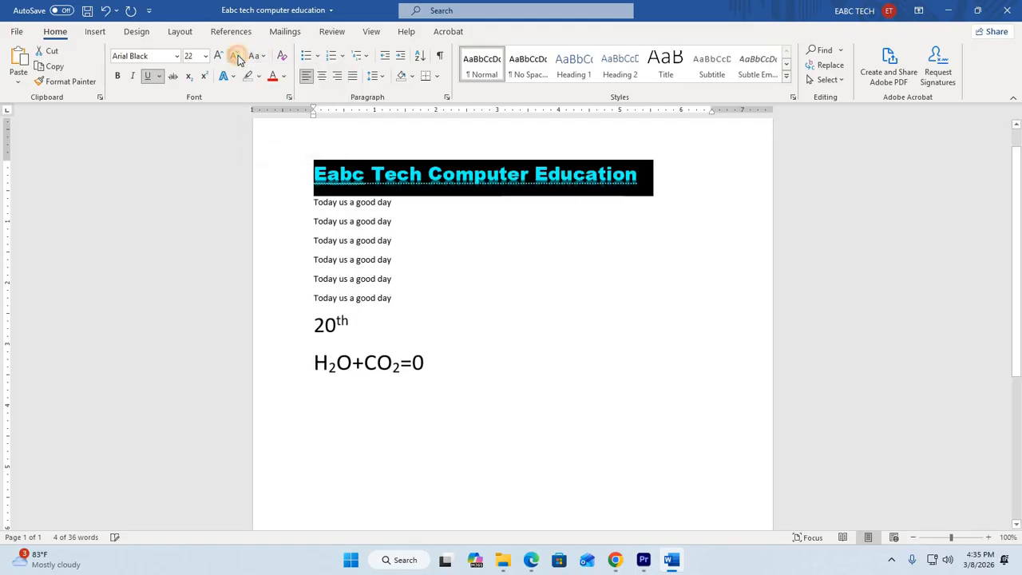
click(236, 57)
click(236, 57)
click(236, 57)
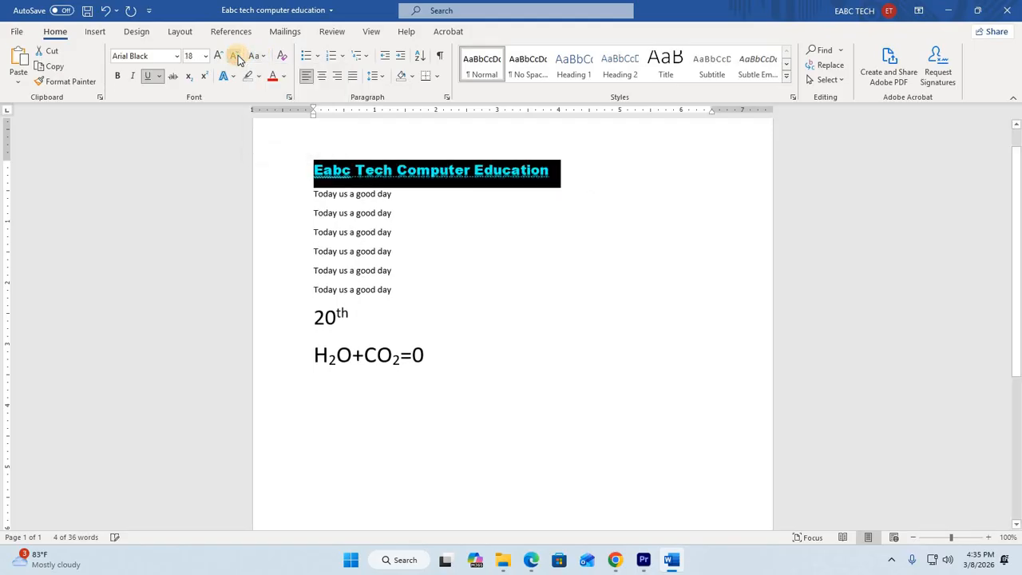
click(584, 191)
- Try right alignment on the "Eabc Tech Computer Education" title, settle on center alignment, and deselect it
drag(507, 171, 247, 168)
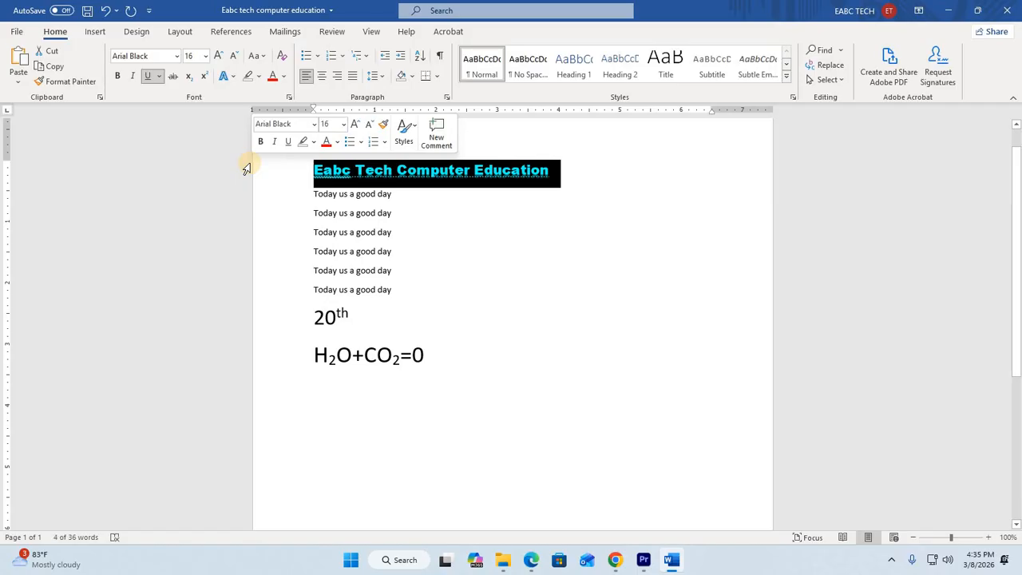
click(322, 75)
click(336, 76)
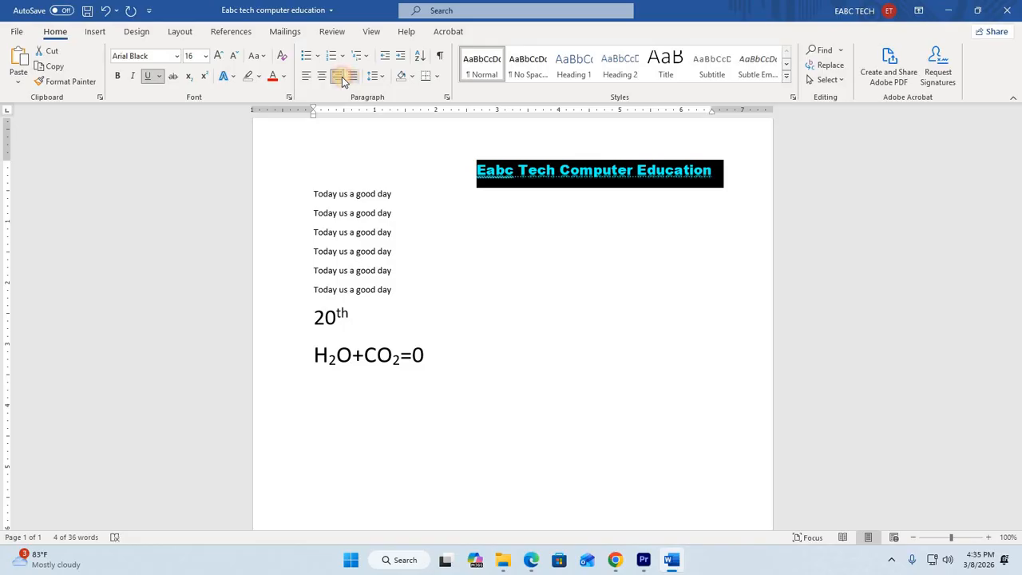
click(342, 77)
click(323, 76)
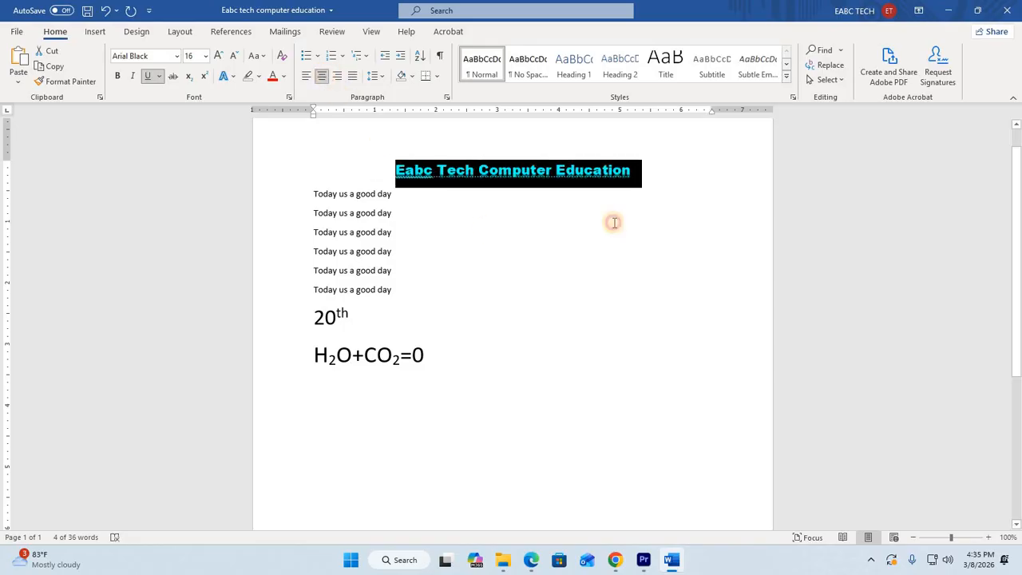
click(656, 192)
click(525, 223)
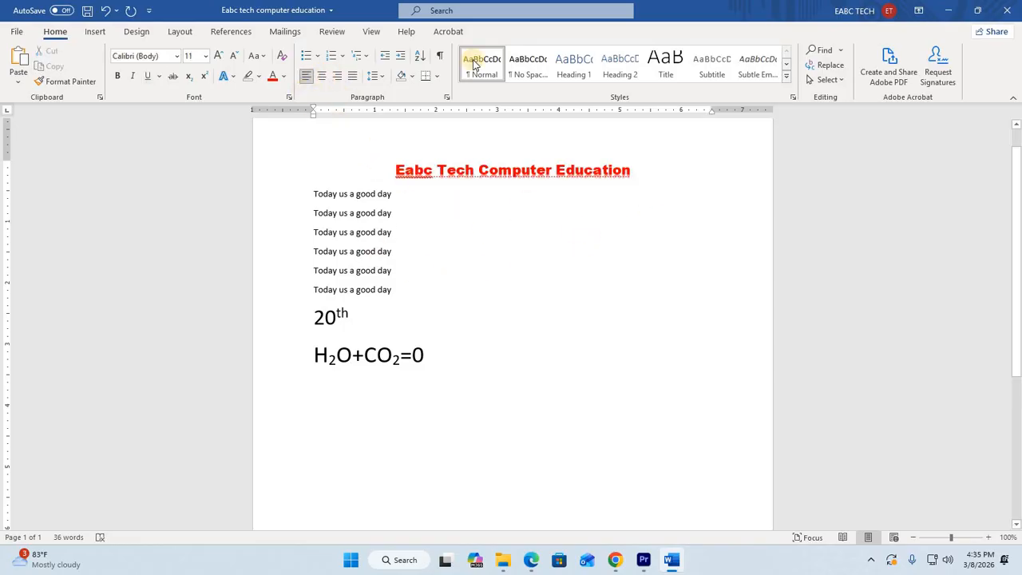
- Switch to the PDF course guide in Edge and read the Bullets and Numbering exercise
click(535, 561)
scroll(318, 298, up, 2)
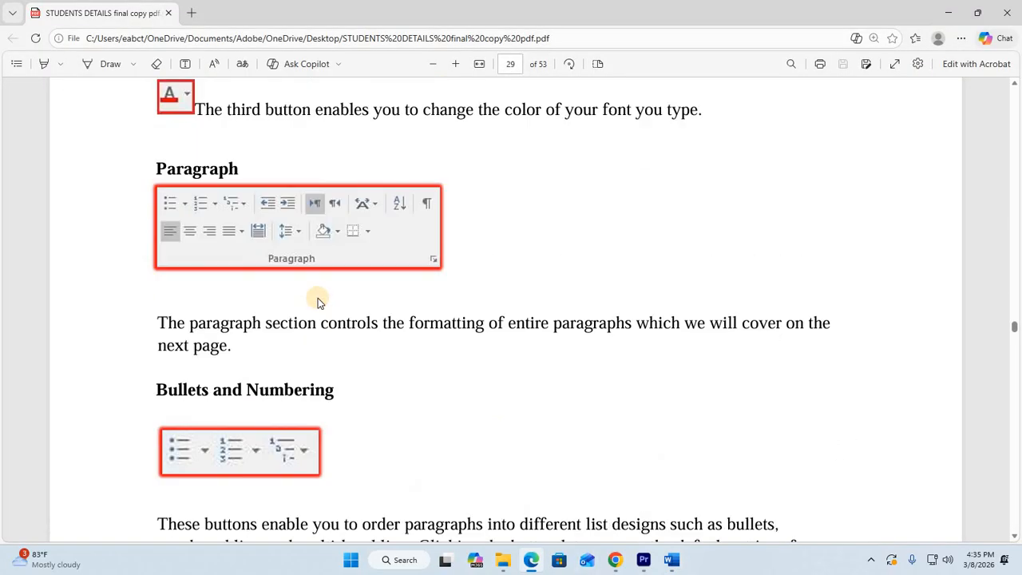
scroll(317, 298, down, 6)
scroll(318, 298, down, 4)
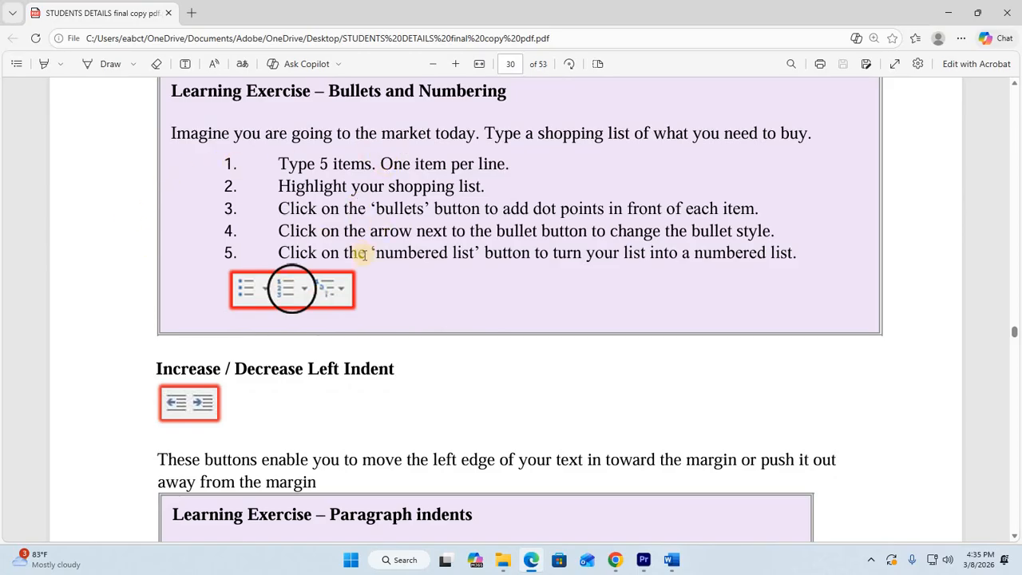
- Return to Word and format the six "Today us a good day" lines as a 1. 2. 3. numbered list
click(673, 560)
drag(399, 292, 274, 194)
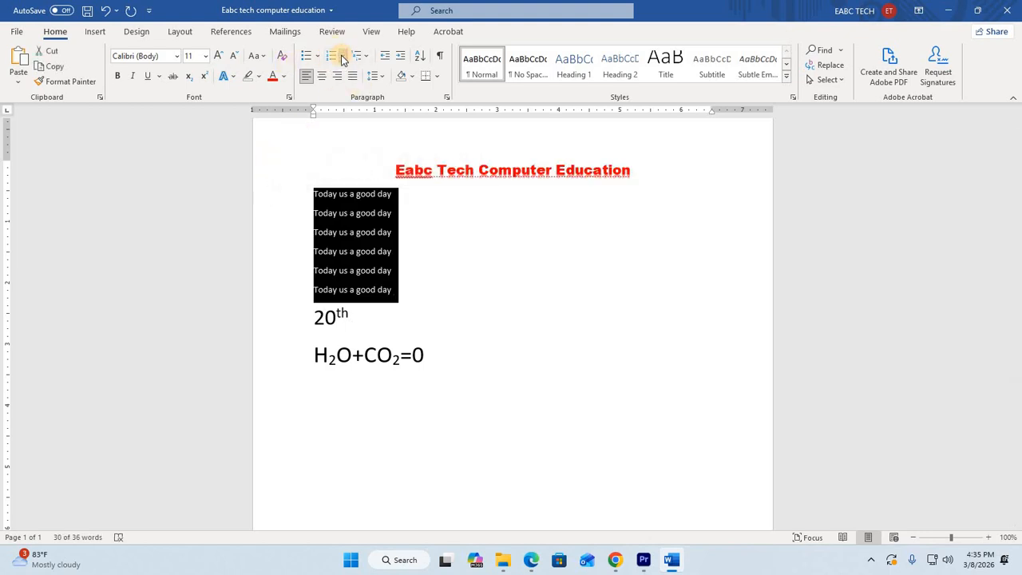
click(342, 57)
click(400, 114)
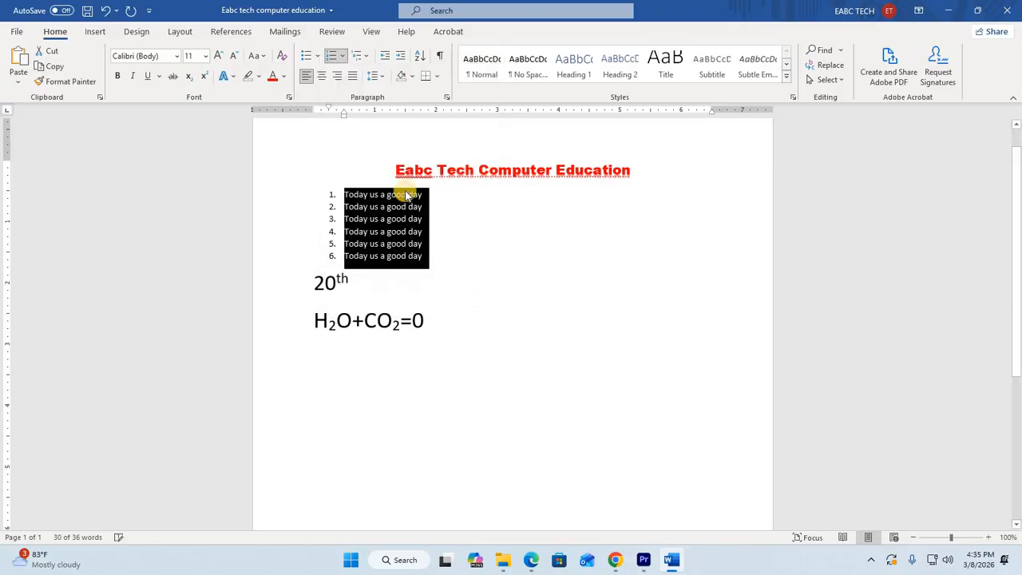
- Change the six-line list to round bullets and restyle the bullets as arrowheads
click(319, 57)
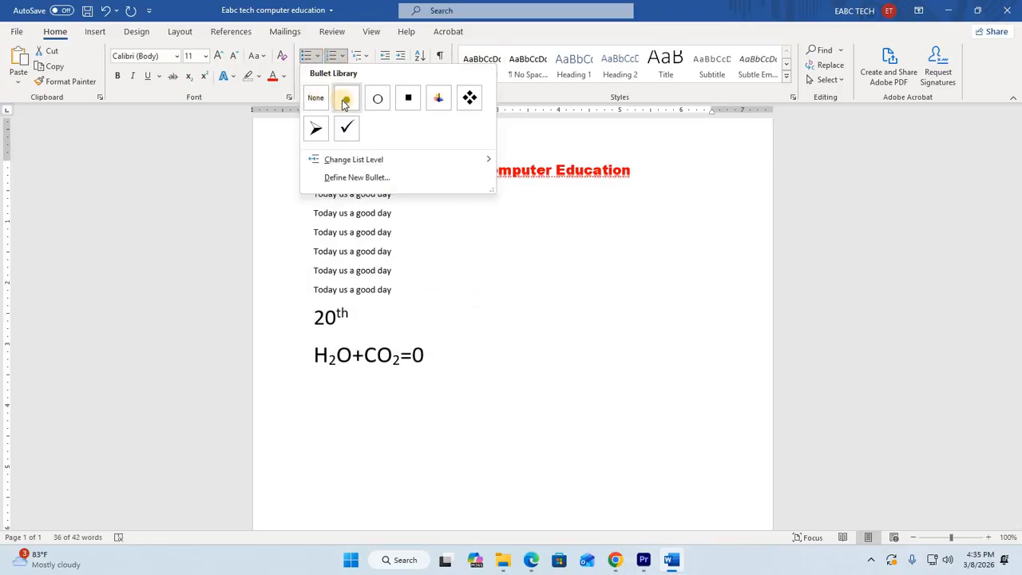
click(345, 98)
click(318, 58)
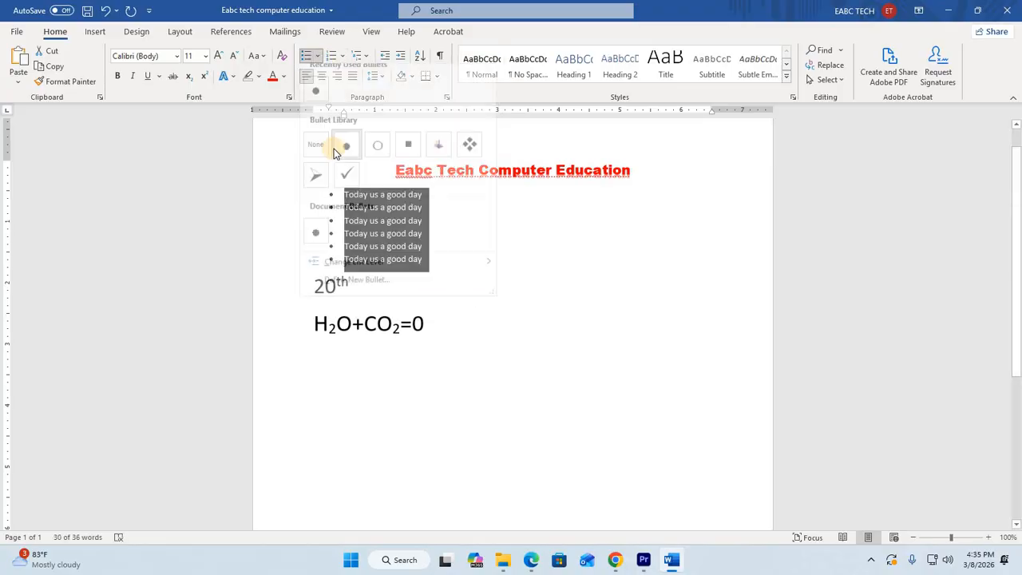
click(317, 183)
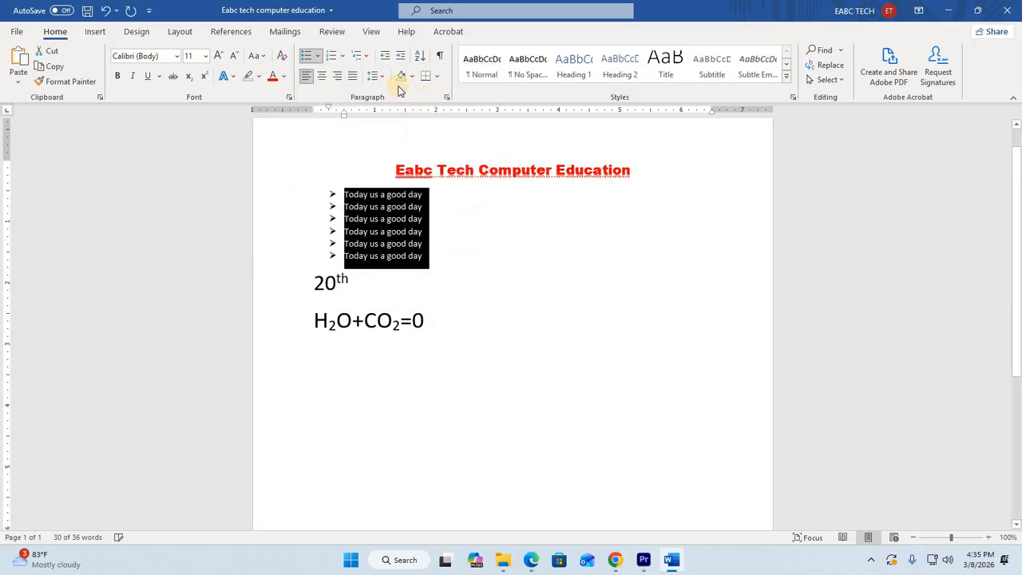
- Turn the arrowhead-bulleted list into a 1. 2. 3. numbered list and deselect it
click(342, 55)
click(457, 286)
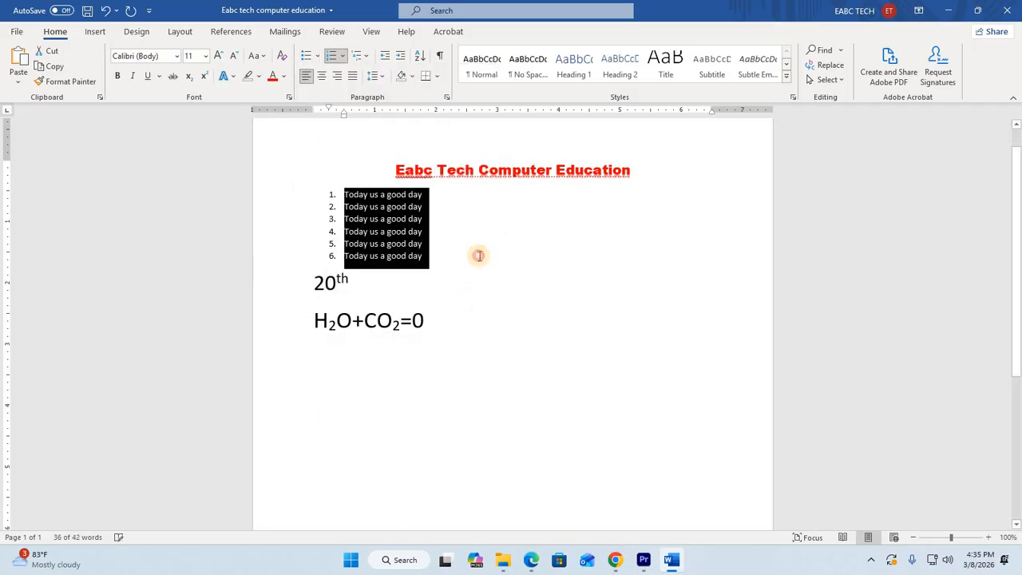
click(537, 259)
- Select all six numbered "Today us a good day" lines and grow their font size to 14
drag(430, 256, 279, 171)
drag(462, 261, 314, 194)
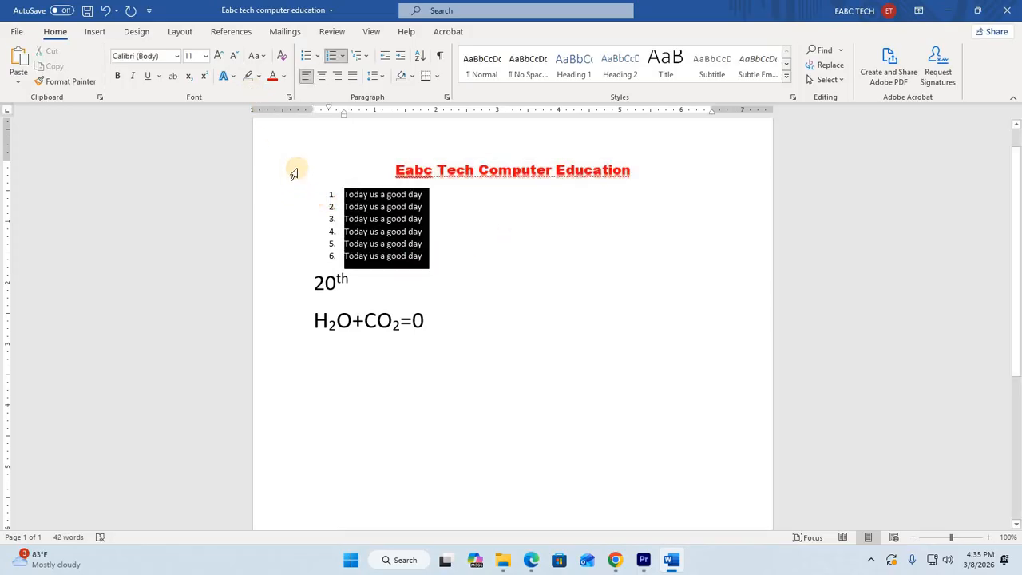
click(218, 55)
click(218, 57)
click(451, 276)
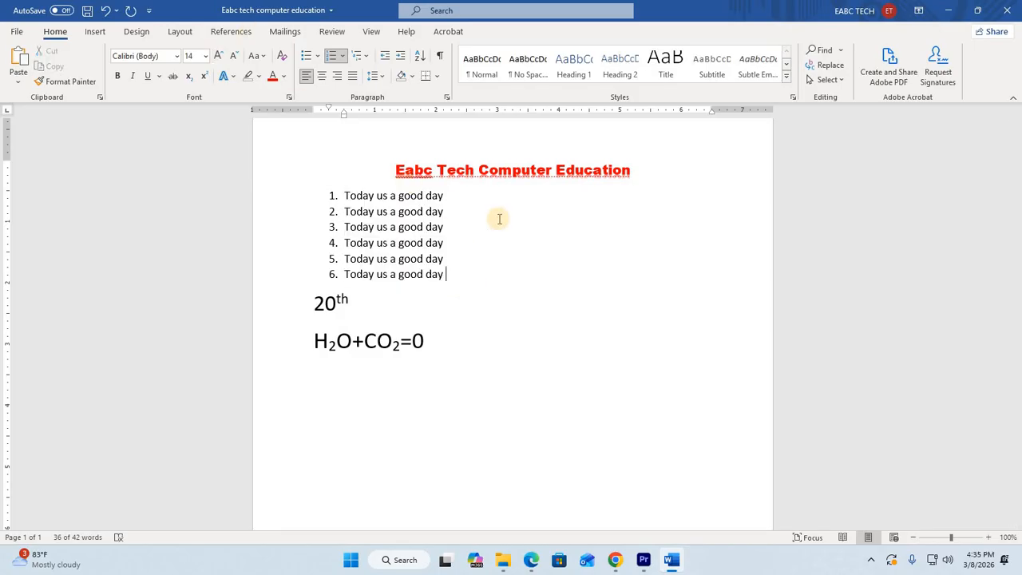
scroll(499, 219, down, 1)
scroll(460, 239, up, 1)
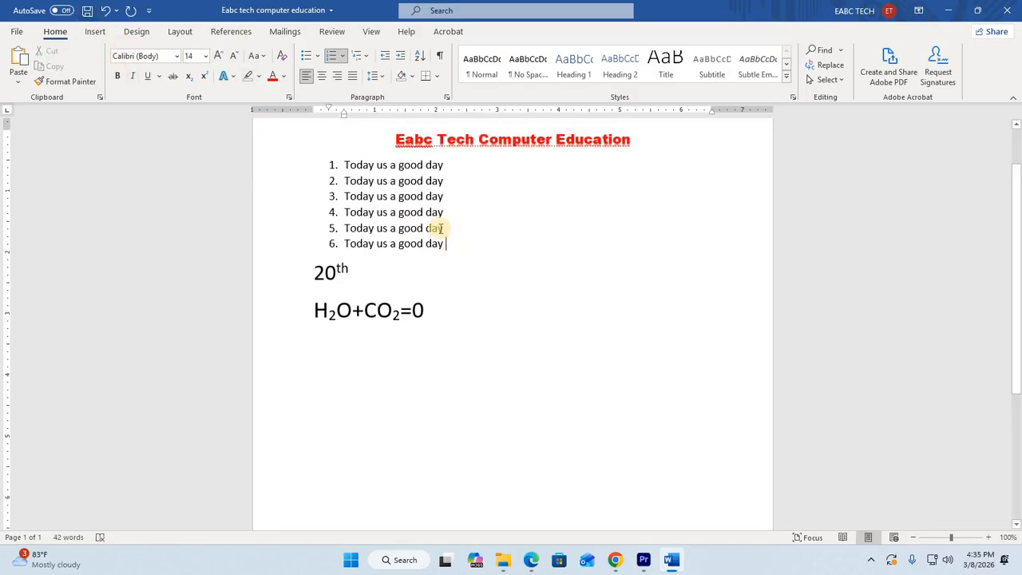
- Save the Eabc tech computer education document and check its file name and save location
click(87, 11)
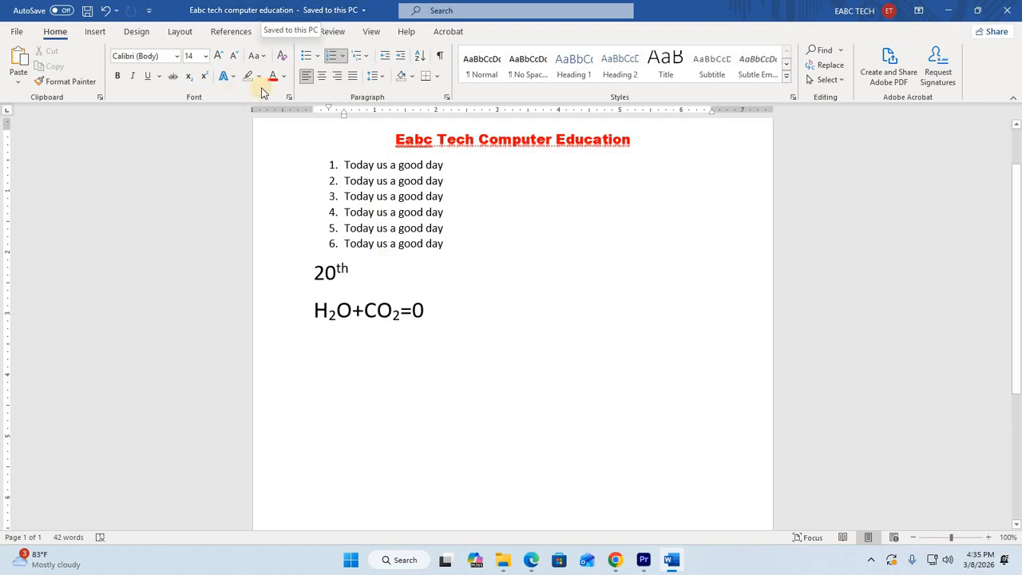
click(363, 13)
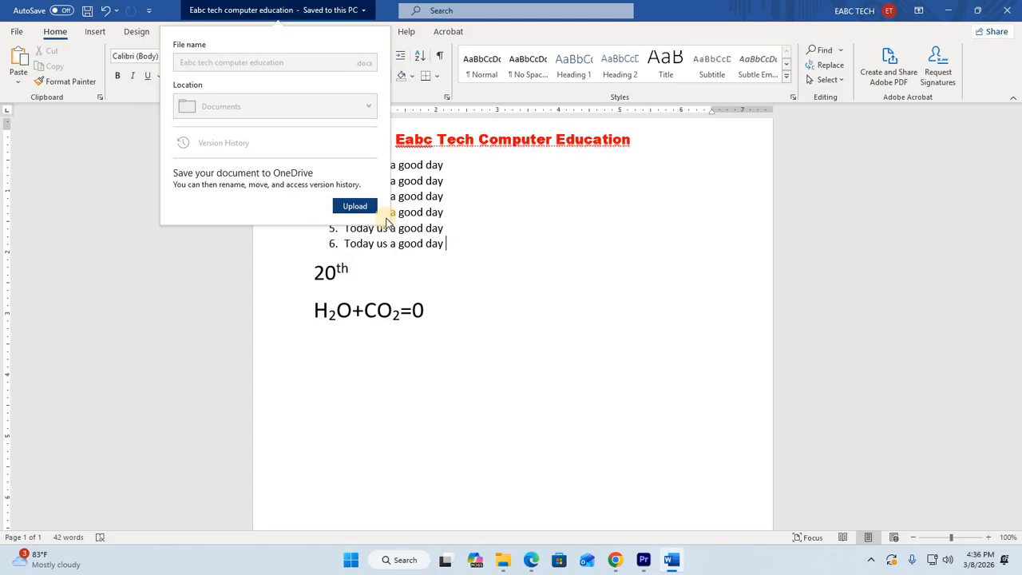
click(517, 263)
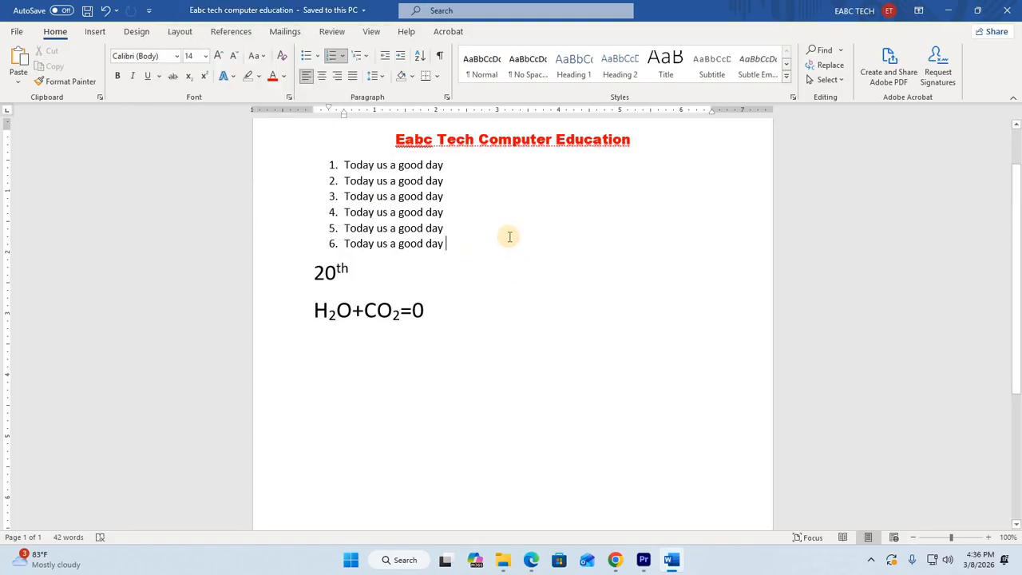
- Consult the Increase / Decrease Left Indent section of the PDF course guide and return to Word
click(532, 560)
scroll(327, 275, down, 2)
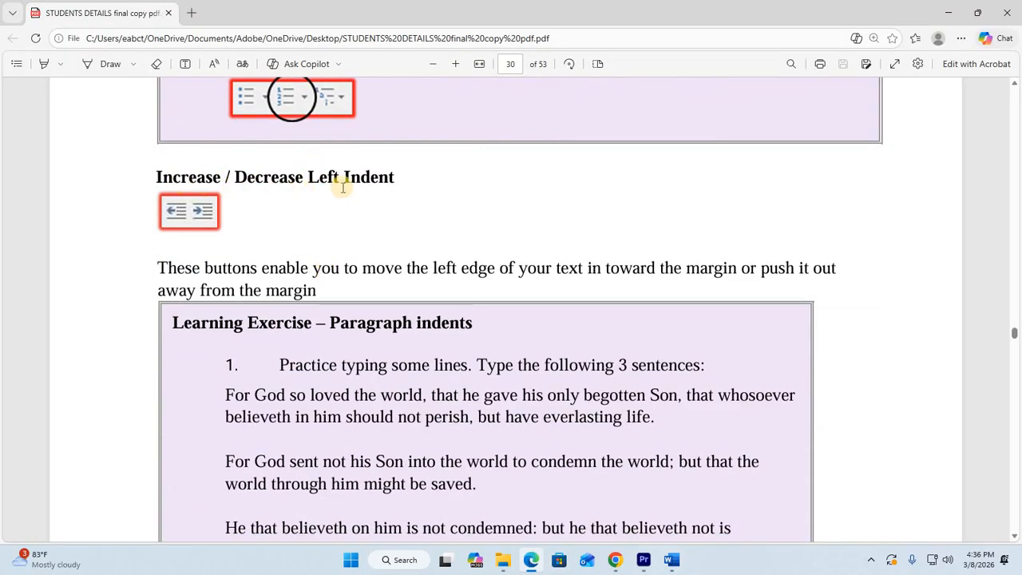
click(671, 559)
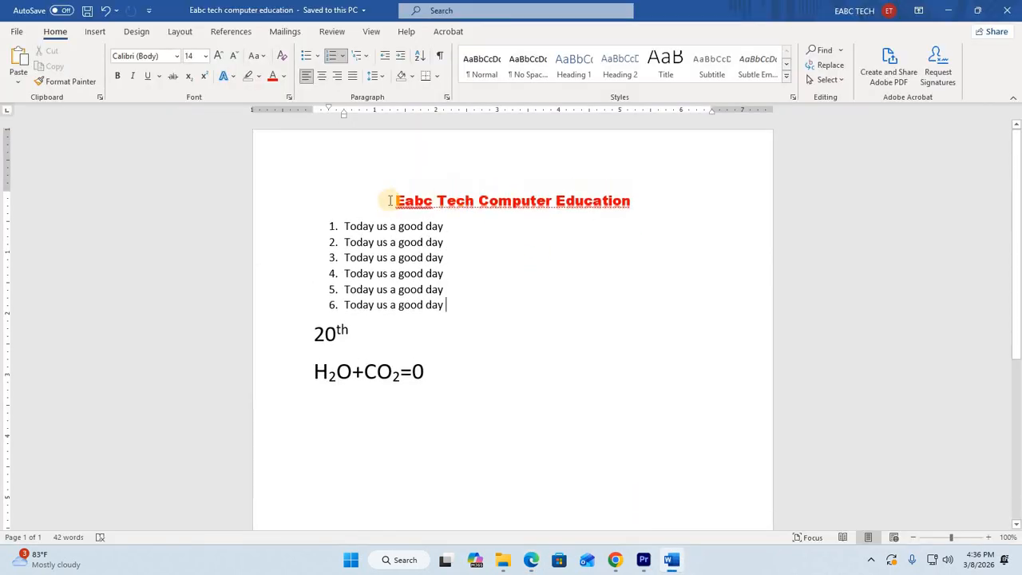
- Select the "Eabc Tech Computer Education" heading and increase its left indent to 2.5 inches
click(391, 204)
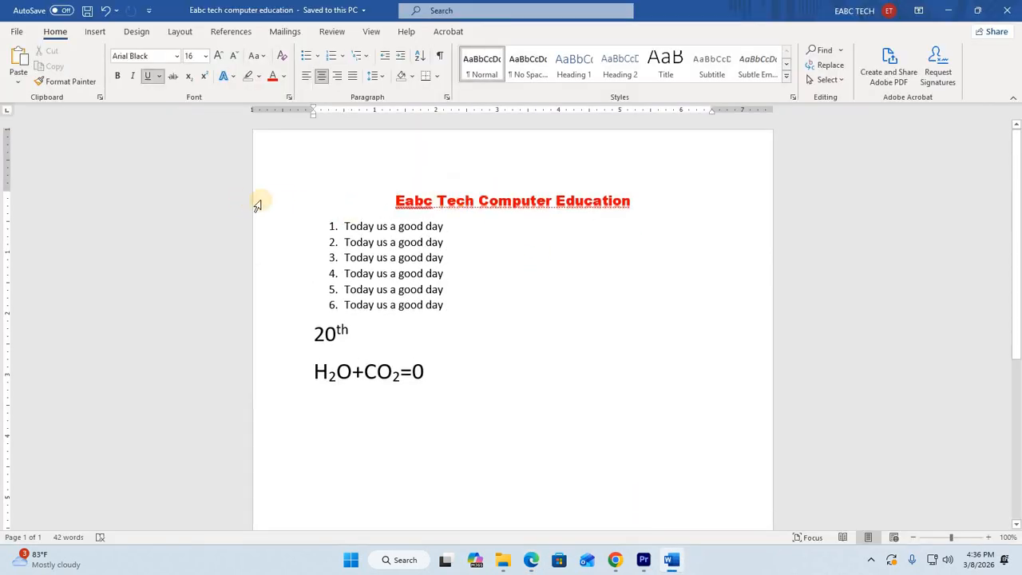
shift+click(639, 203)
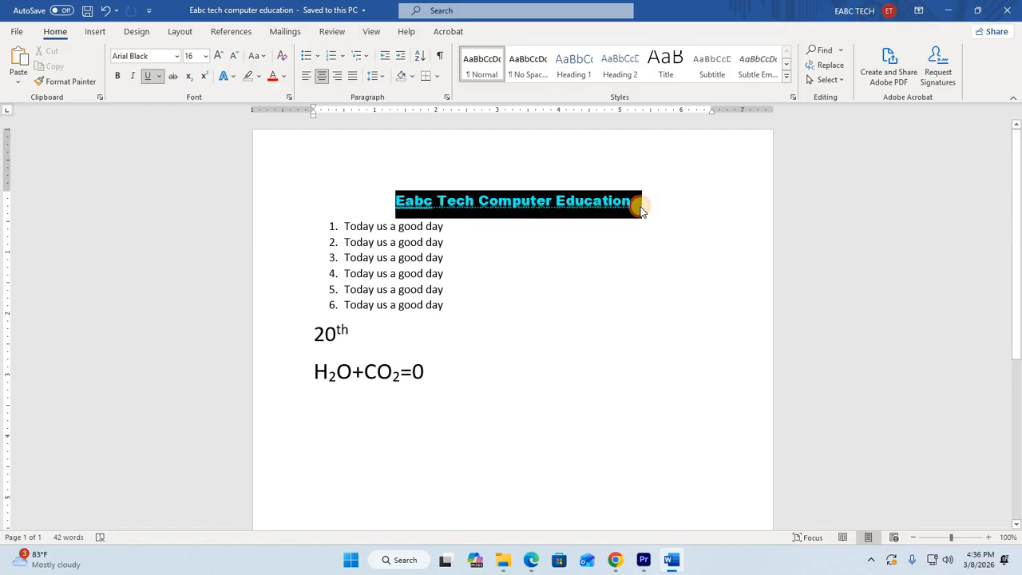
click(401, 57)
click(401, 58)
click(401, 59)
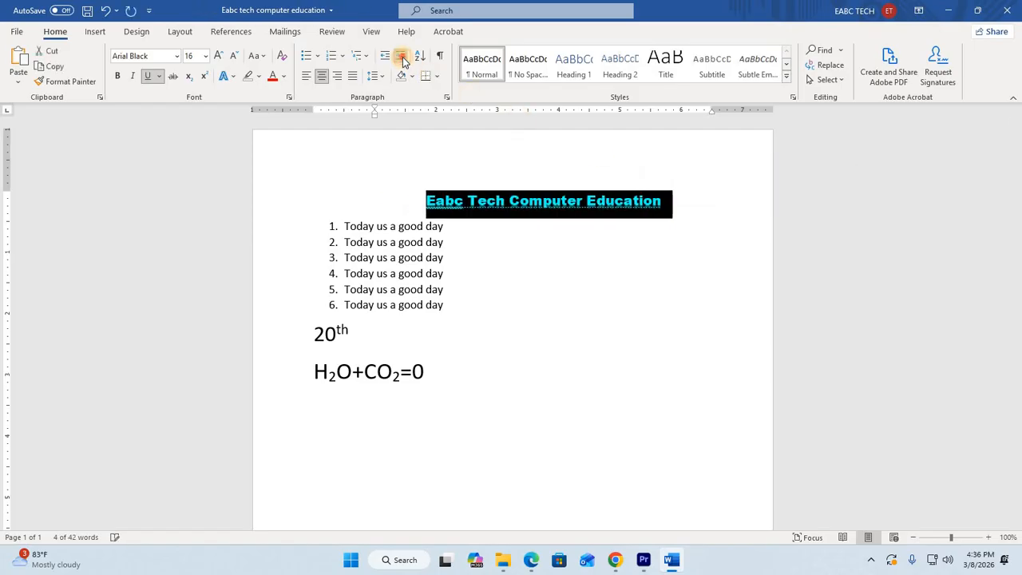
click(400, 59)
click(399, 60)
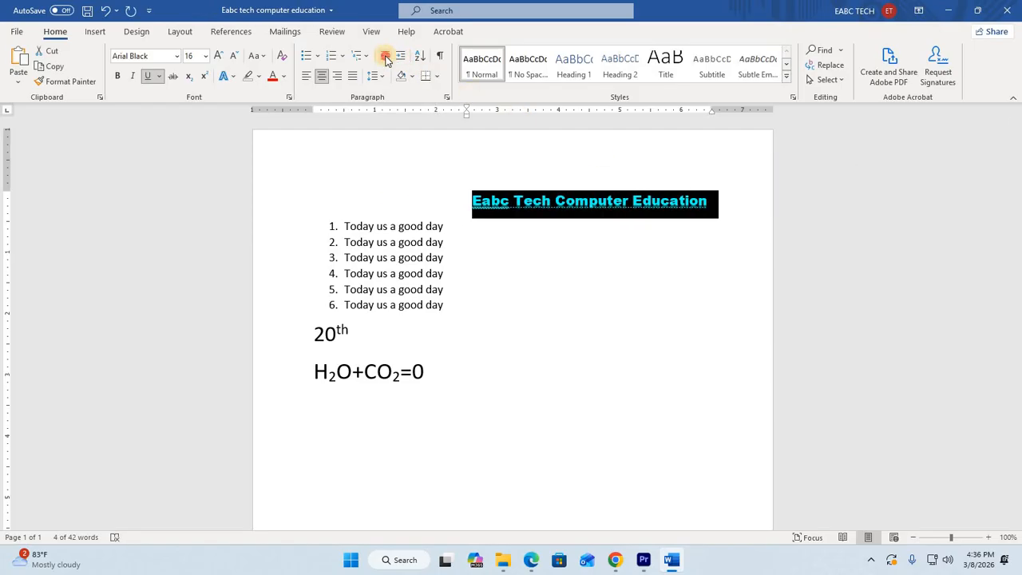
- Decrease the selected heading's left indent until it is back at the margin
click(386, 57)
click(386, 57)
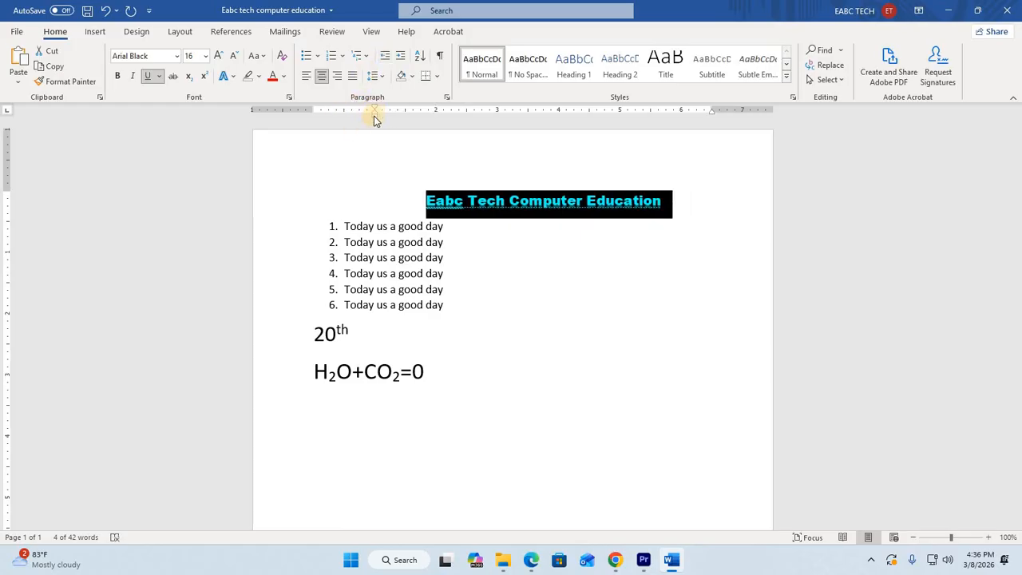
click(385, 57)
click(385, 57)
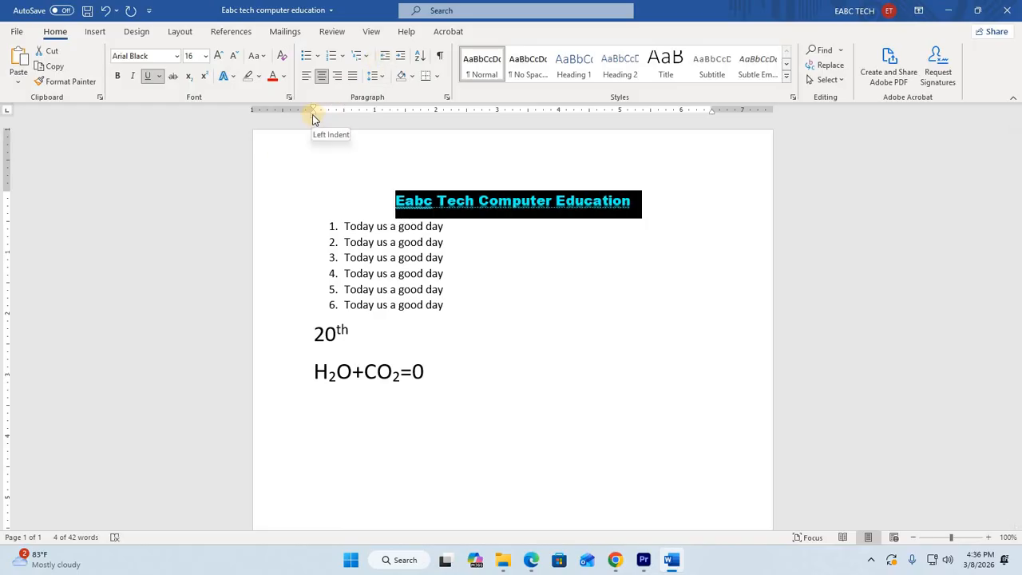
- Add a line reading "hh" below the H2O+CO2=0 formula and increase its left indent to 1 inch
scroll(440, 372, down, 2)
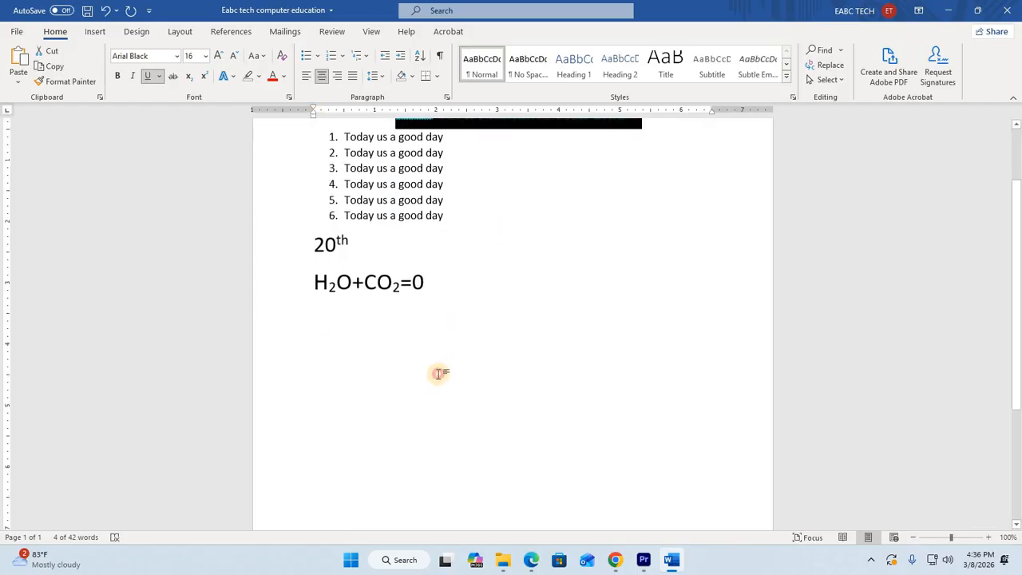
click(463, 339)
key(Return)
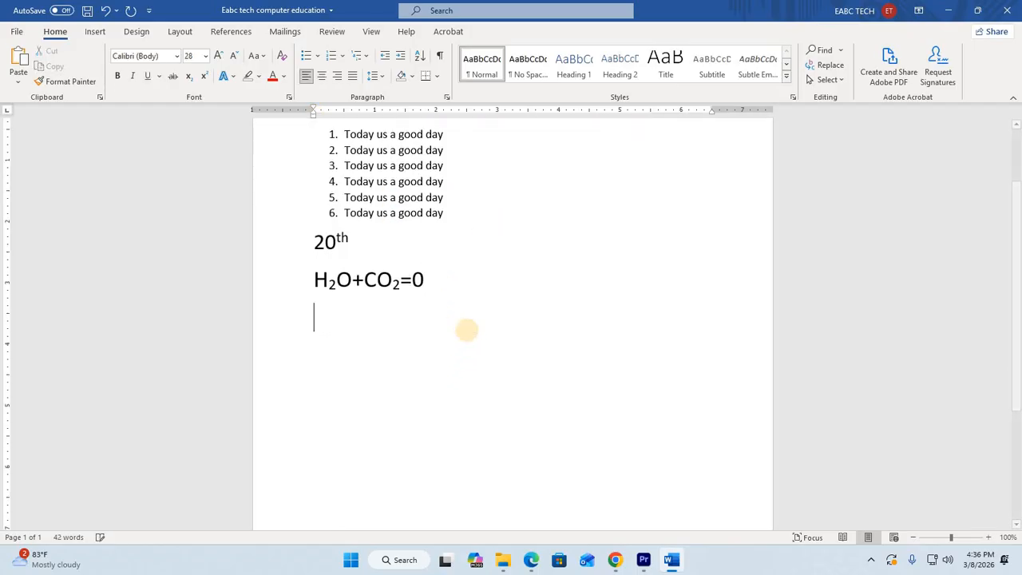
text(hh)
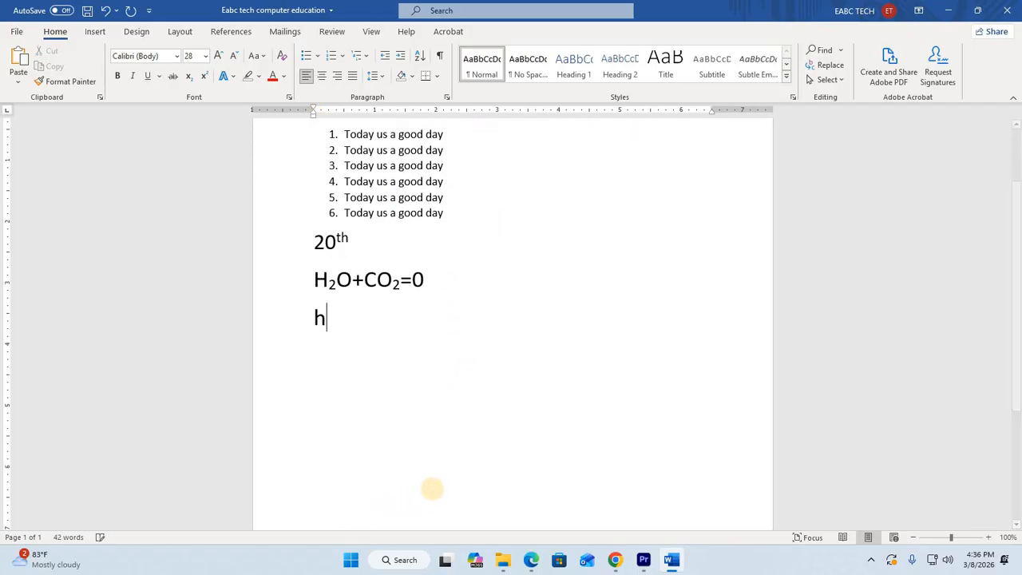
click(400, 57)
click(400, 57)
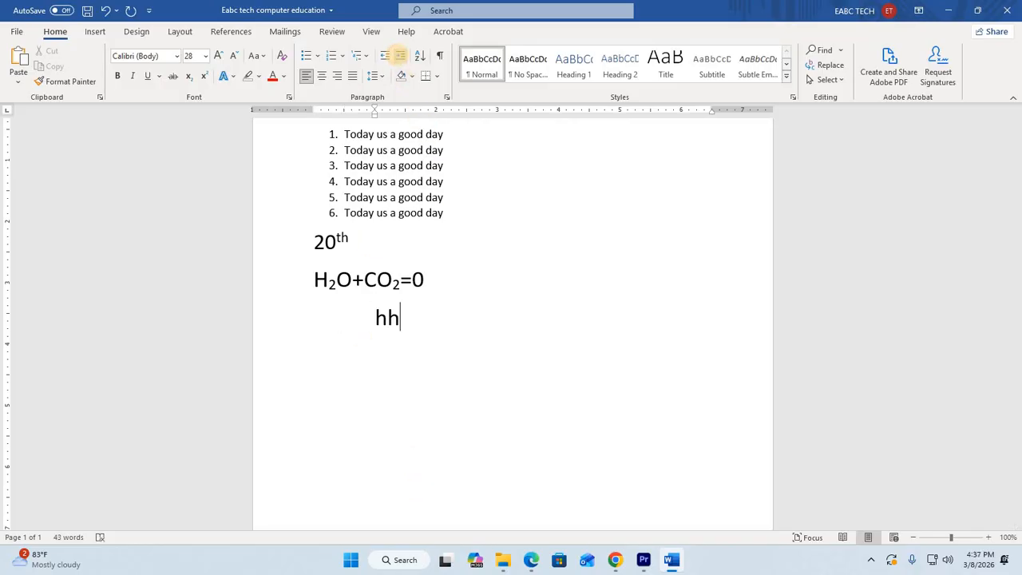
- Add two more lines reading "hhhh" at the same indent below the first one
key(Return)
text(hhhh)
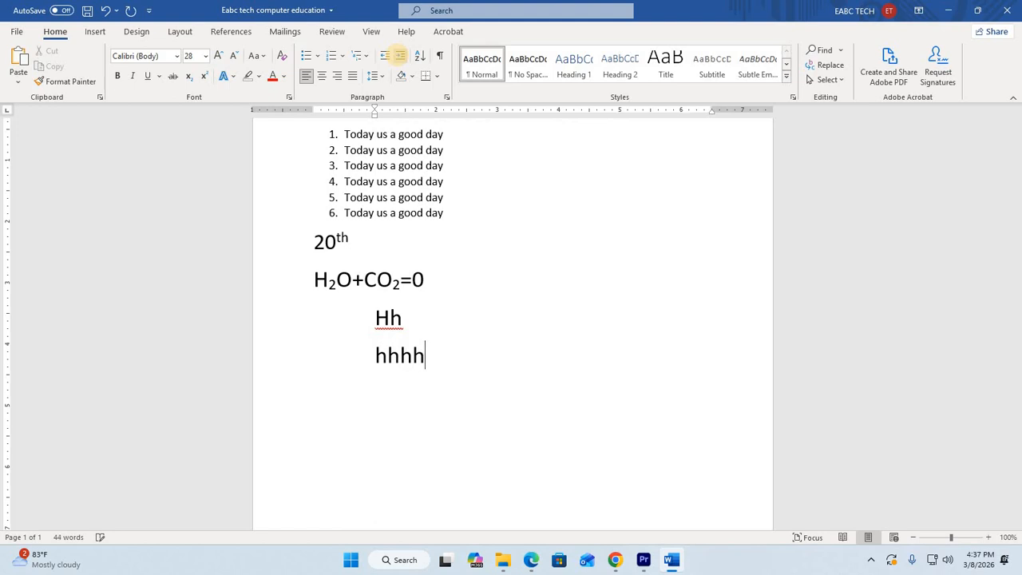
key(Return)
text(hhhh)
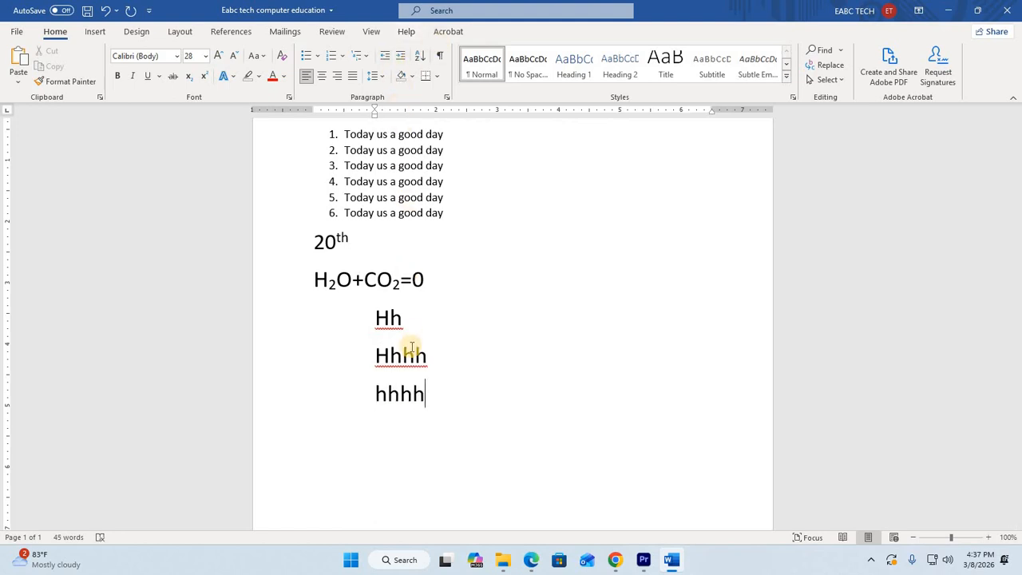
- Decrease the last line's left indent back to the margin and add a line reading "hhhhh" below it
click(385, 57)
click(385, 57)
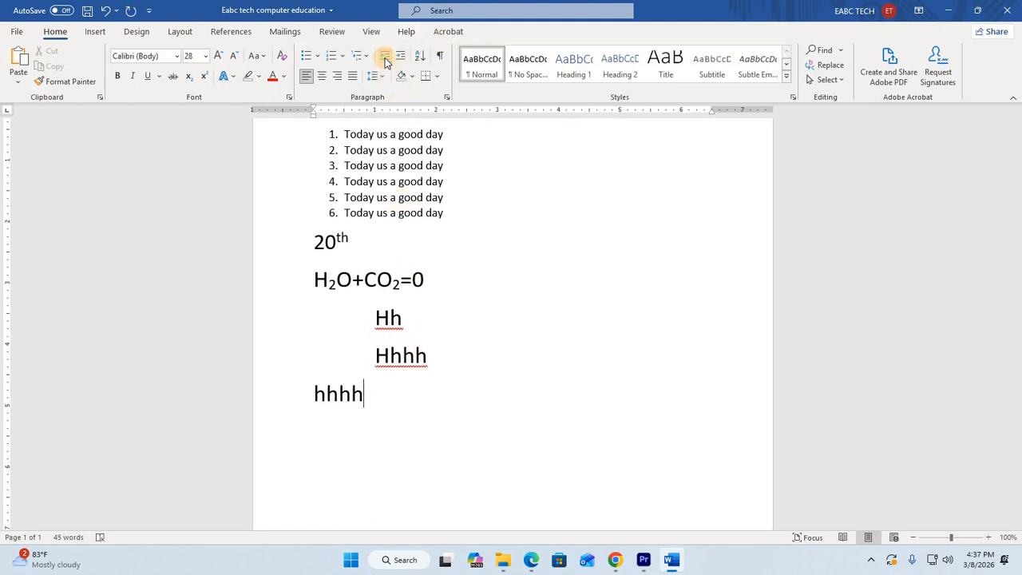
scroll(403, 266, up, 2)
scroll(387, 438, down, 2)
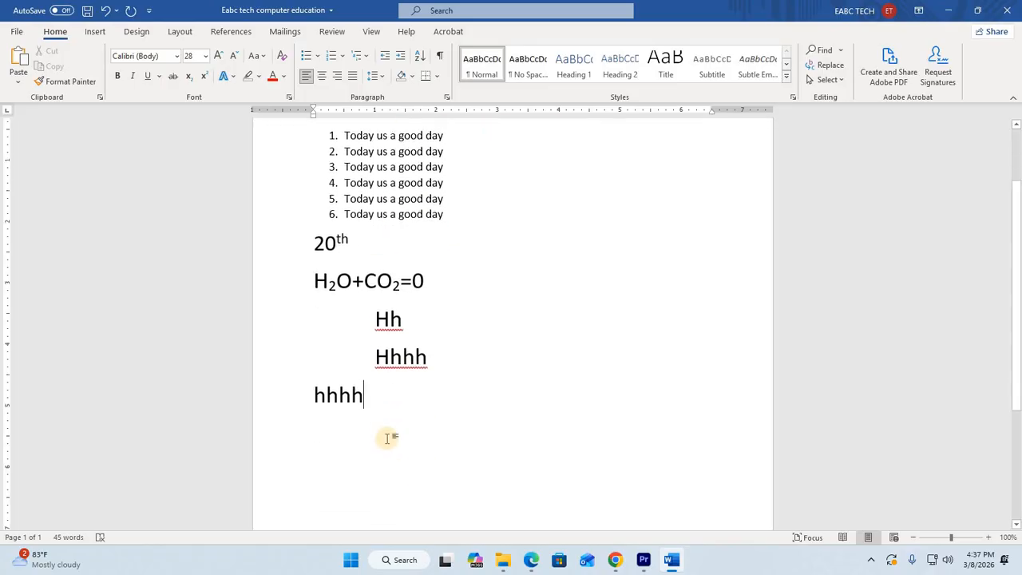
key(Return)
text(hhhhh)
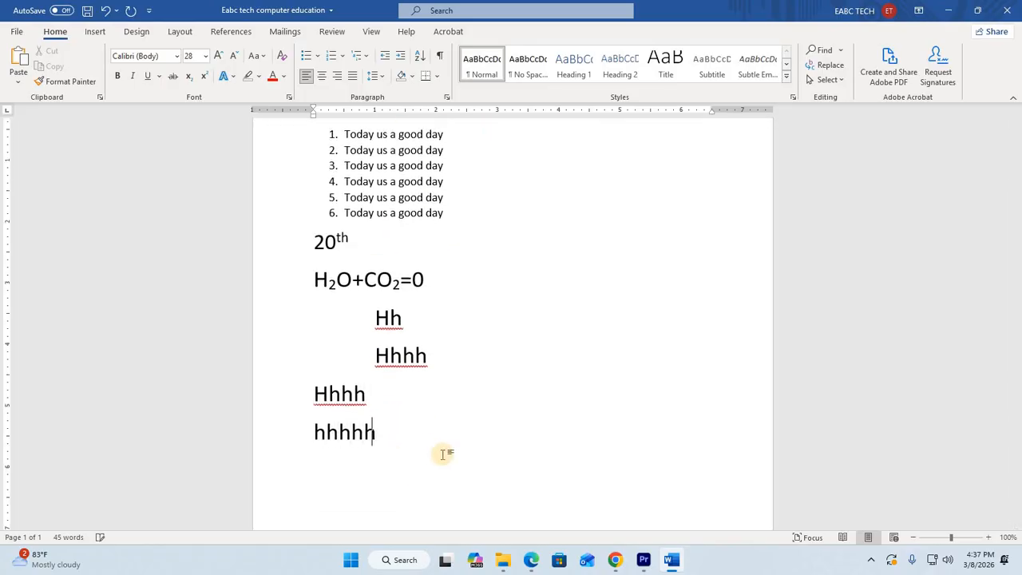
- Replace the text of the second numbered list item with "oranges"
scroll(411, 433, up, 2)
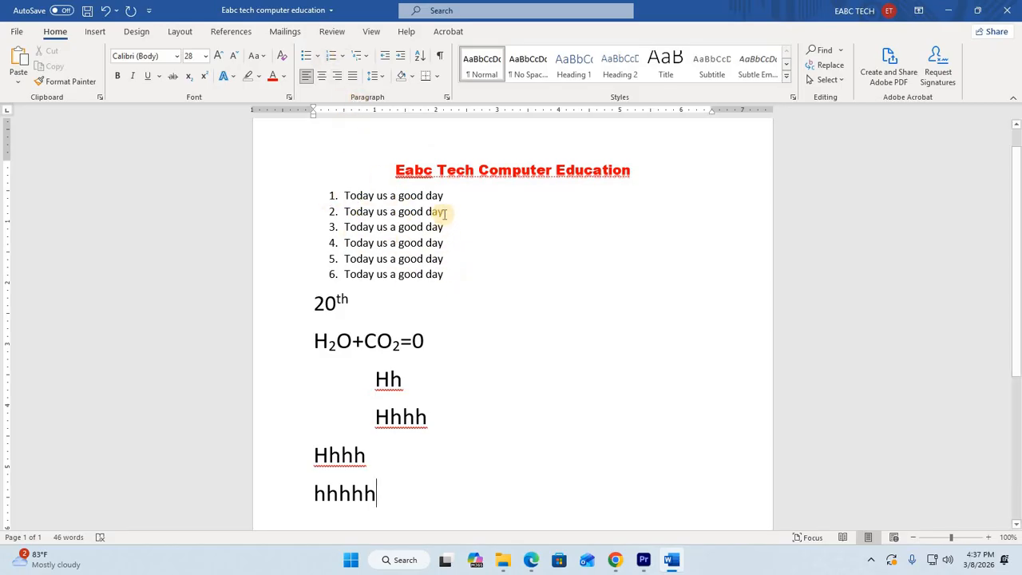
drag(458, 211, 346, 215)
text(orag)
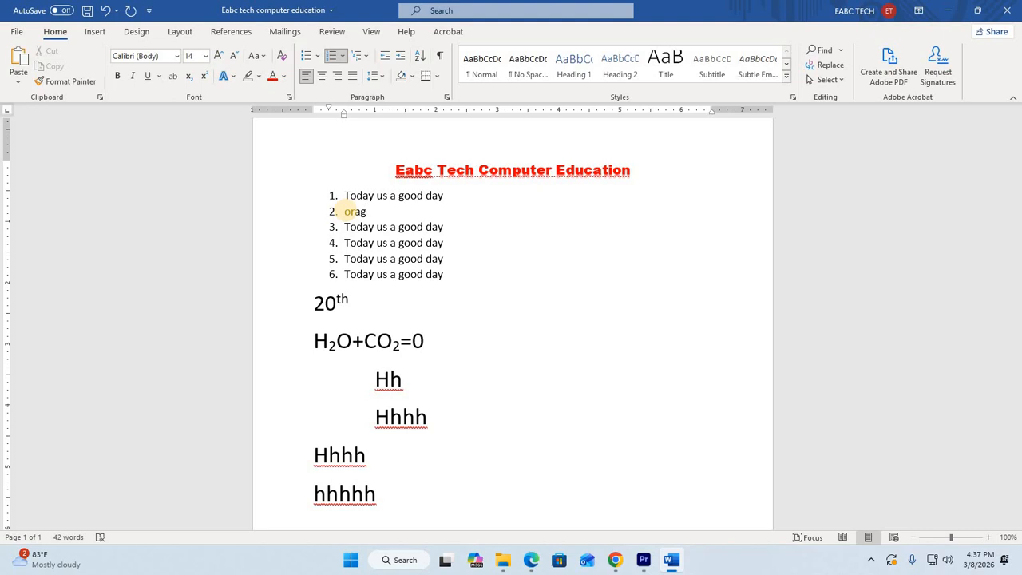
key(BackSpace)
text(ndes)
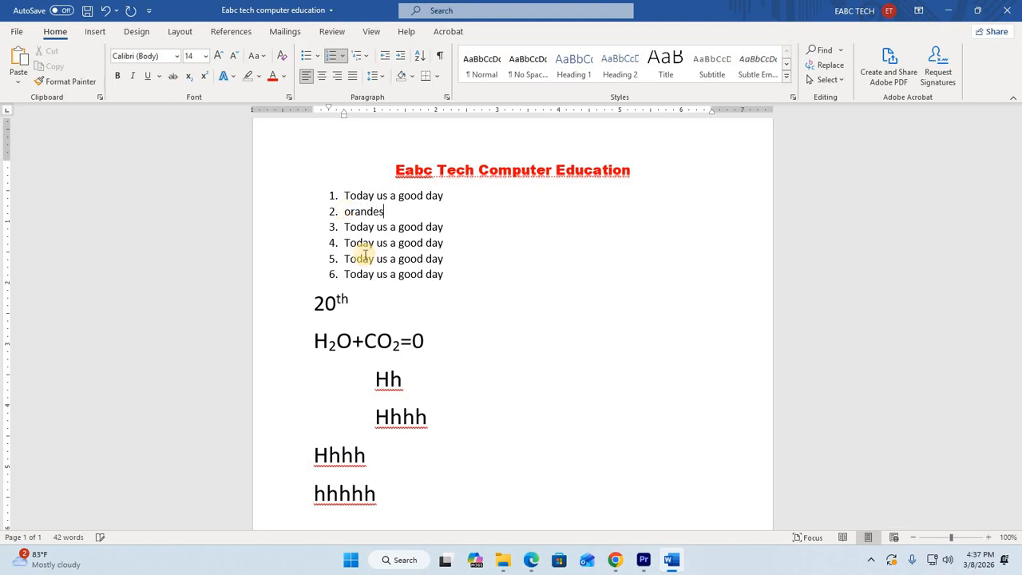
key(BackSpace)
key(BackSpace)
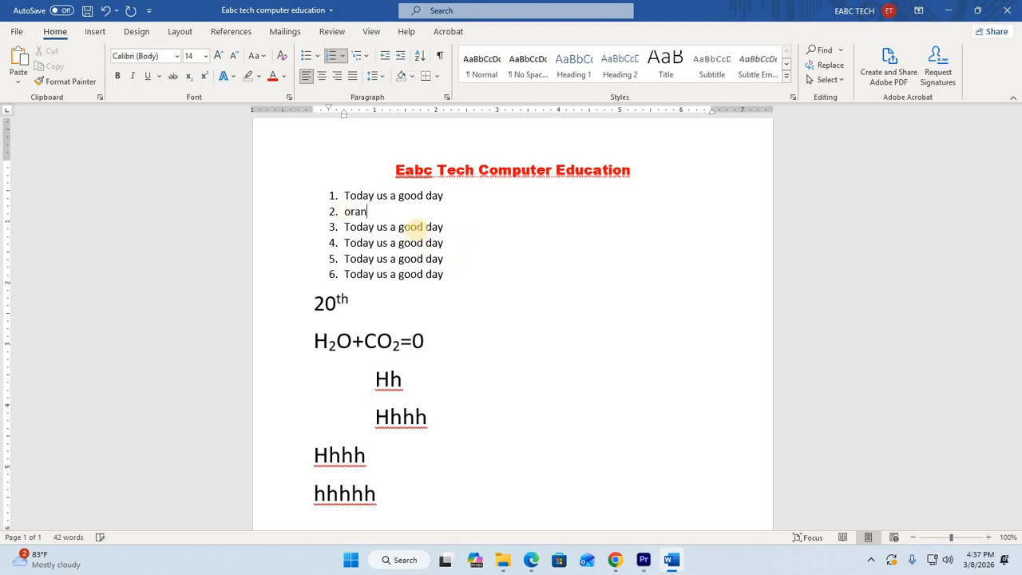
text(gw)
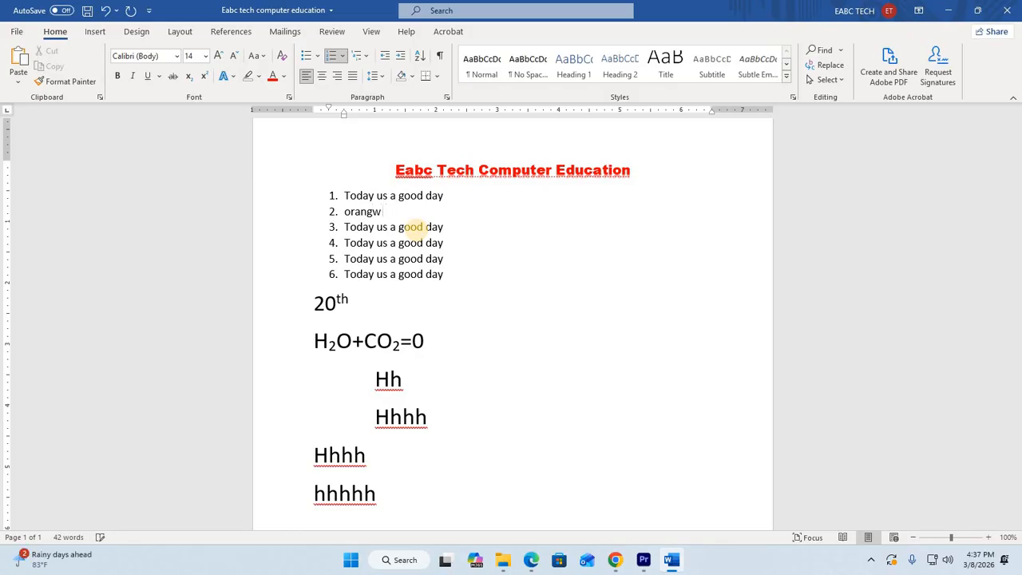
- Replace the third numbered item with "tomatoes" and the fourth with "sweet potatos"
triple_click(349, 229)
text(tomatoes)
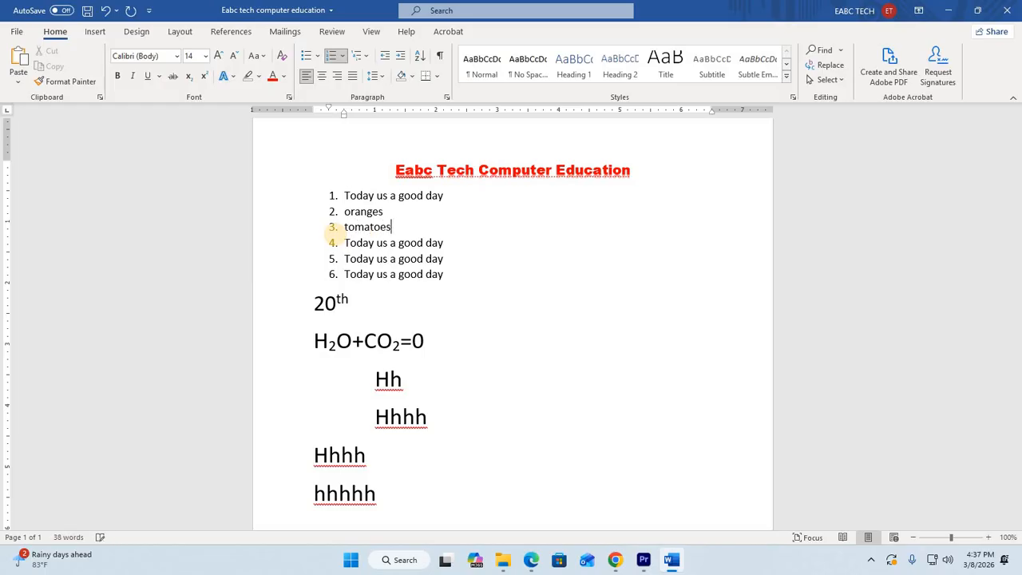
drag(455, 244, 345, 248)
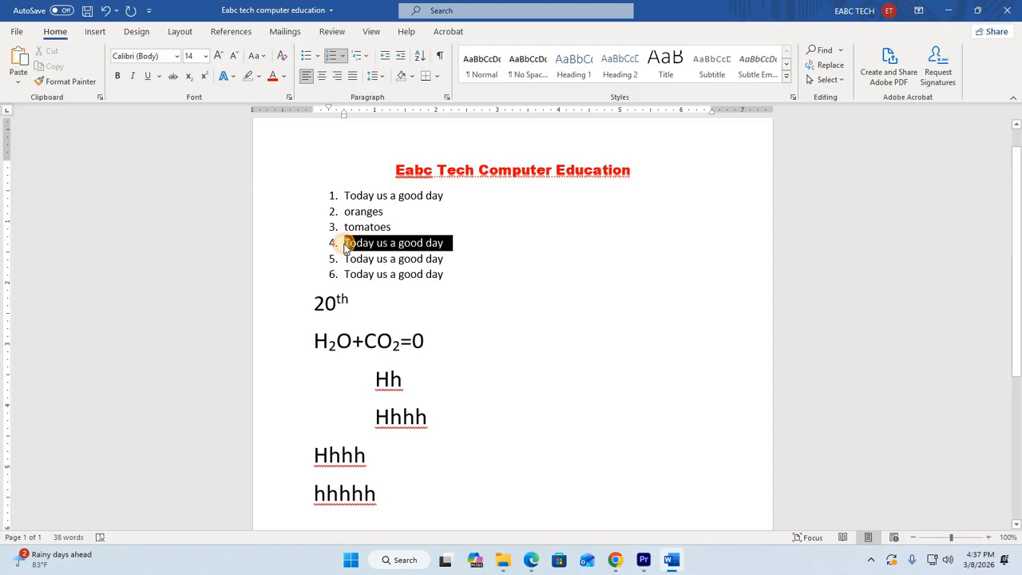
text(sweeet potato)
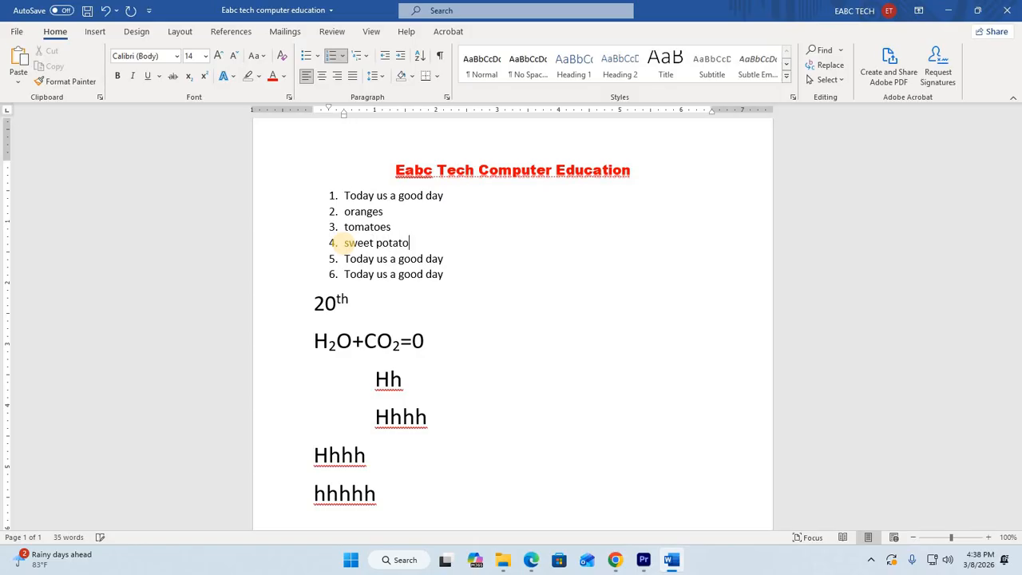
text(s)
- Replace the fifth numbered item with "beans" and the sixth with "sugar"
drag(452, 259, 351, 260)
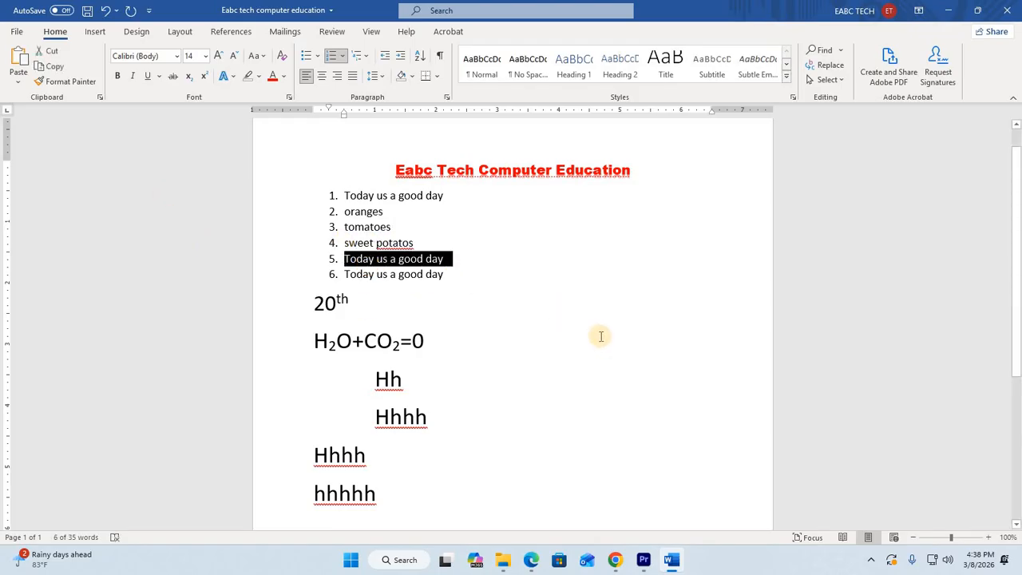
key(Delete)
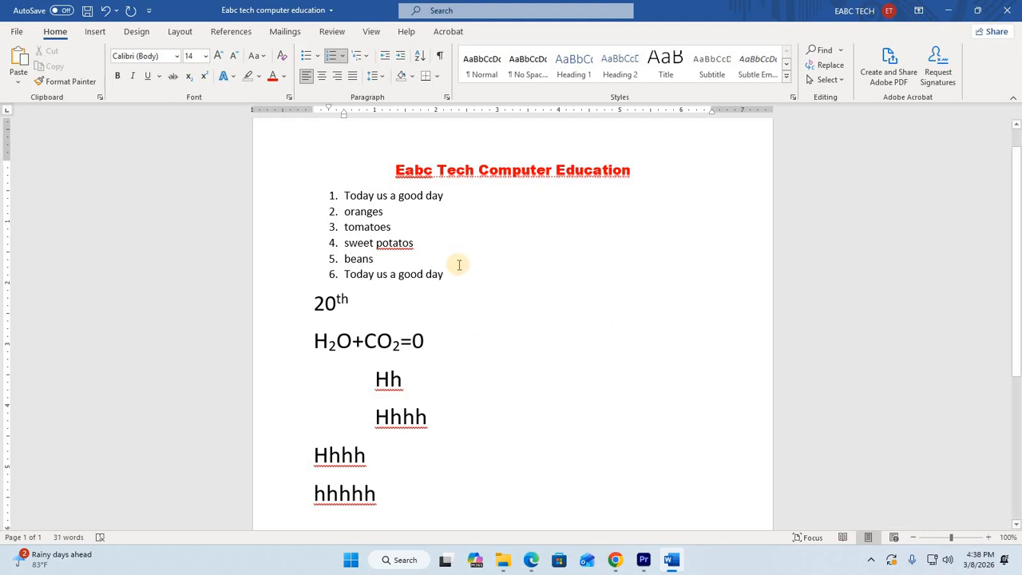
drag(460, 272, 356, 276)
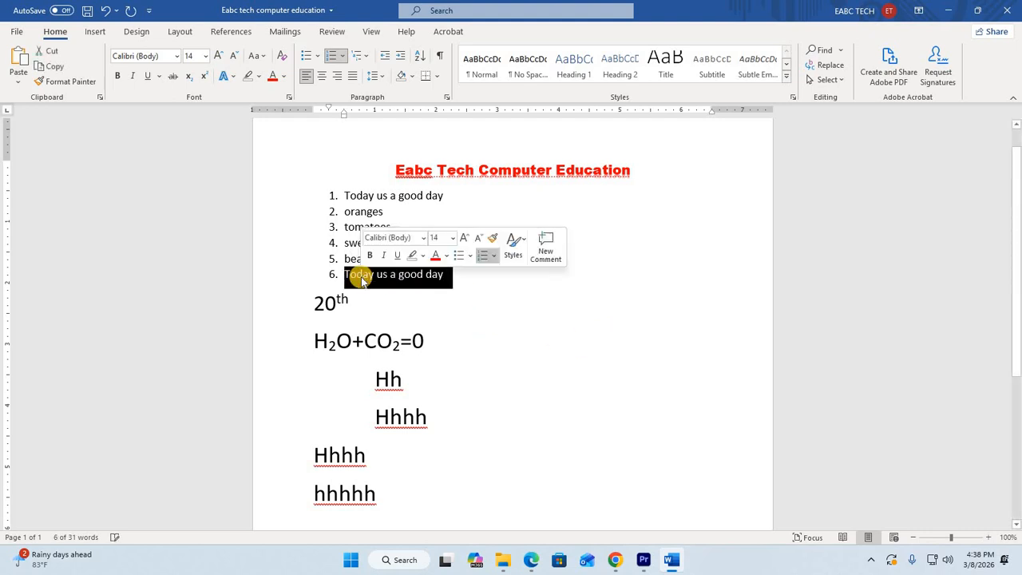
text(su)
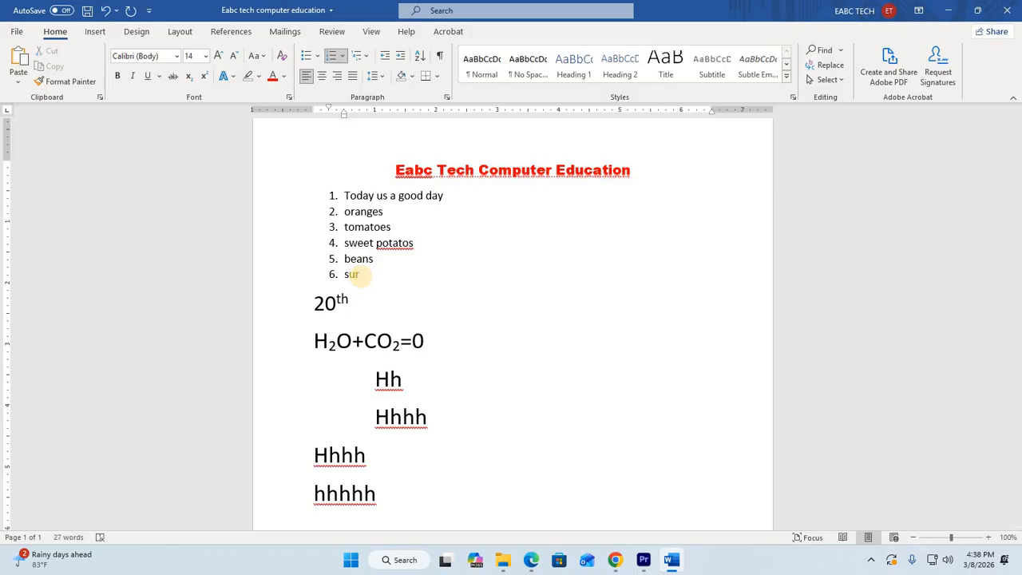
text(gar)
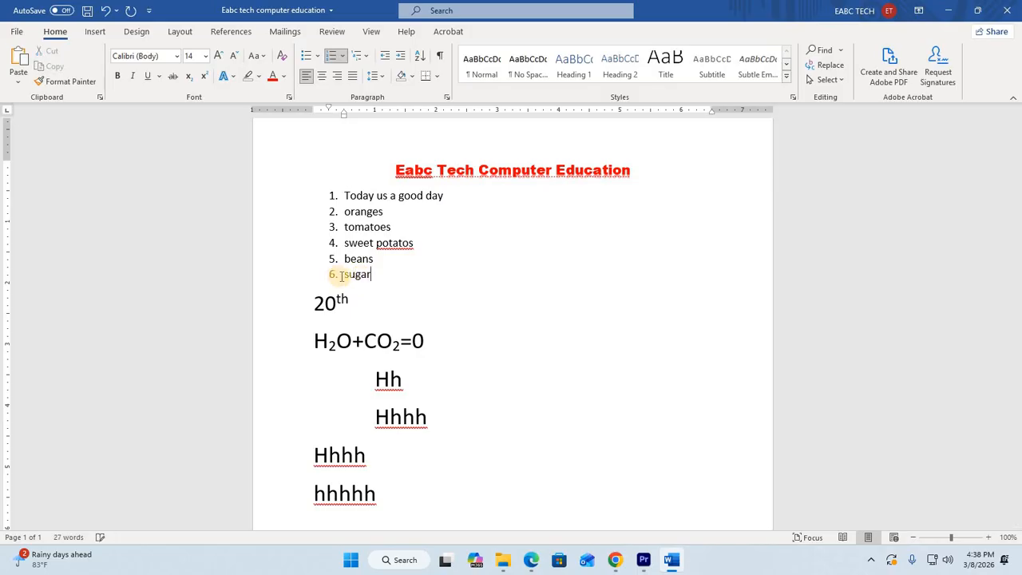
- Correct the misspelled word "potatos" in the fourth list item to the suggested spelling "potatoes"
right_click(395, 247)
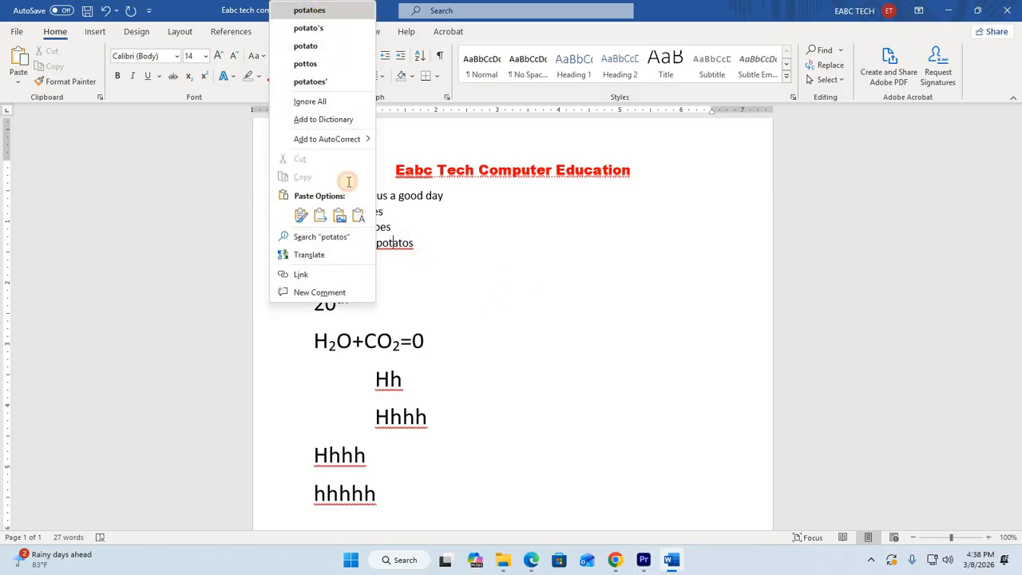
click(299, 11)
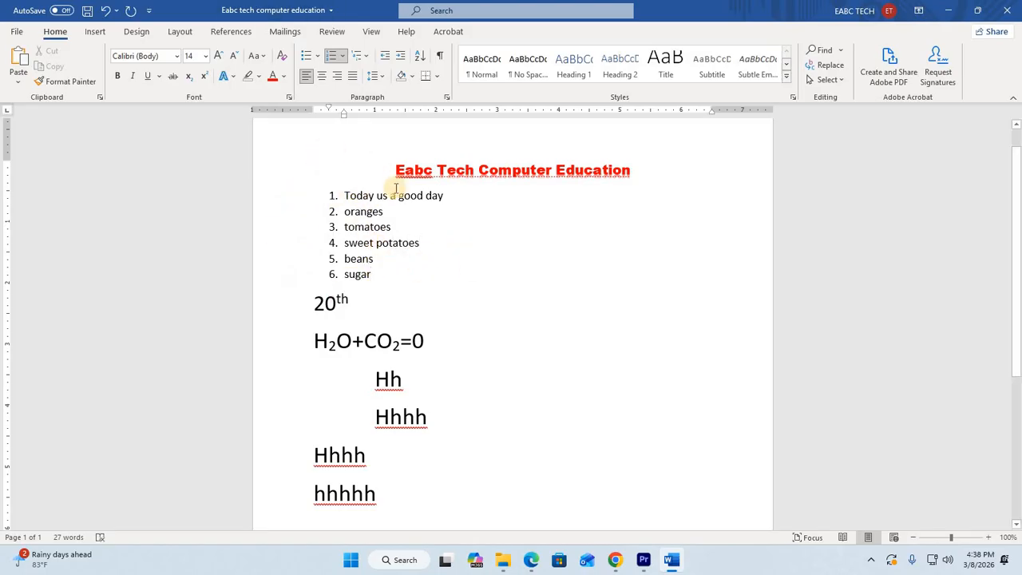
- Sort the six numbered list items by paragraph text in ascending order, and save the document
click(360, 285)
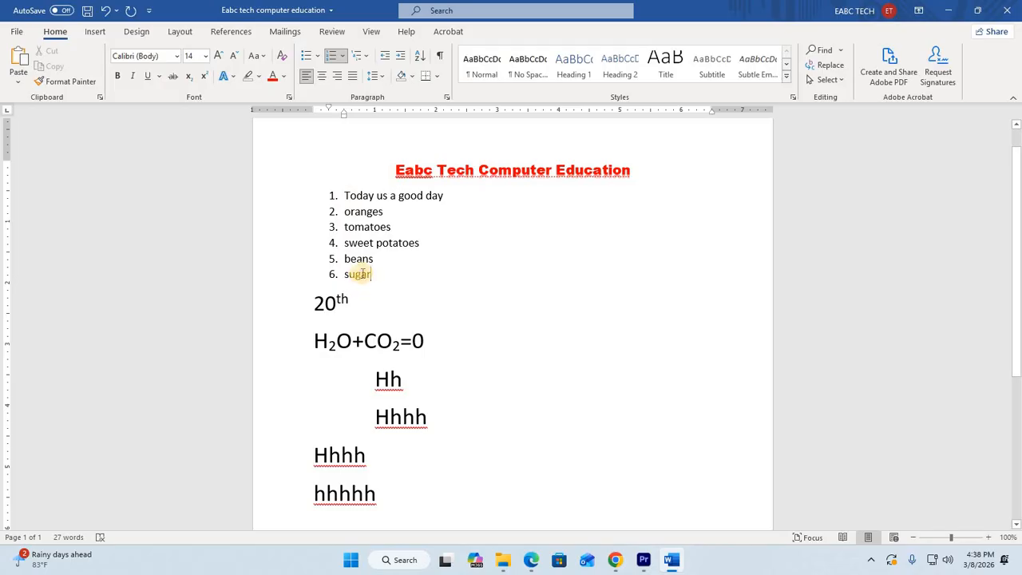
drag(377, 278, 342, 196)
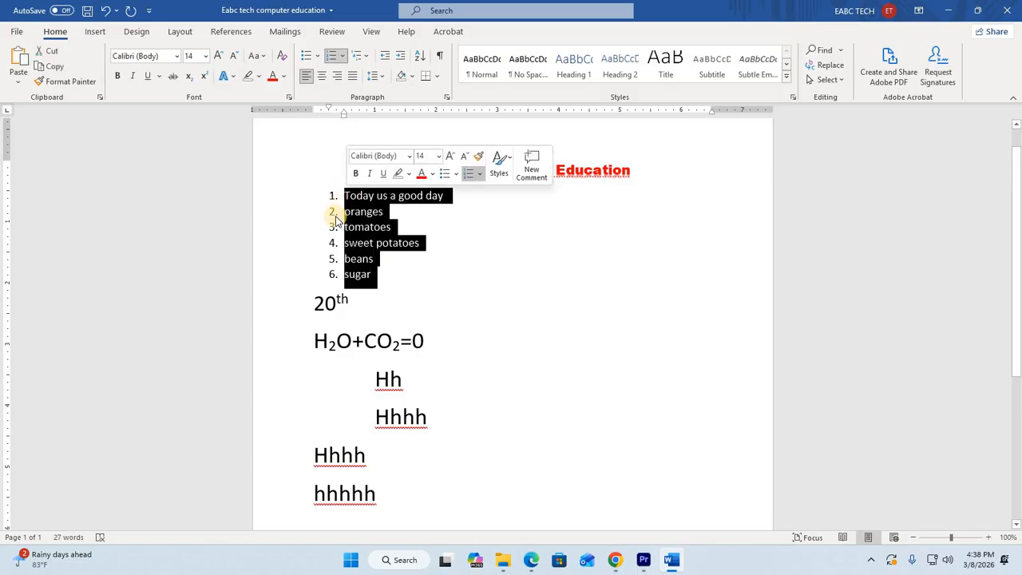
click(419, 56)
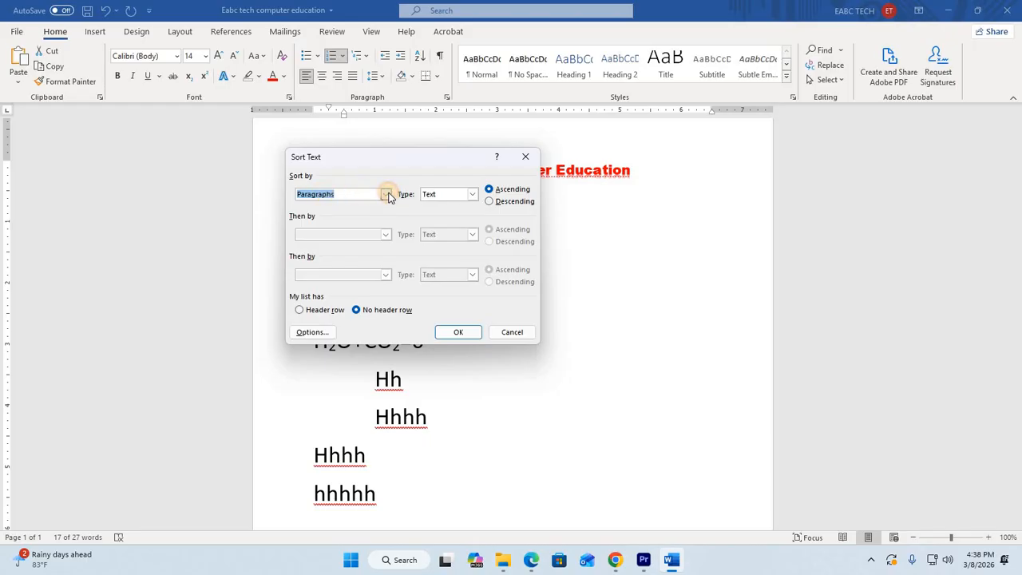
click(388, 195)
click(459, 332)
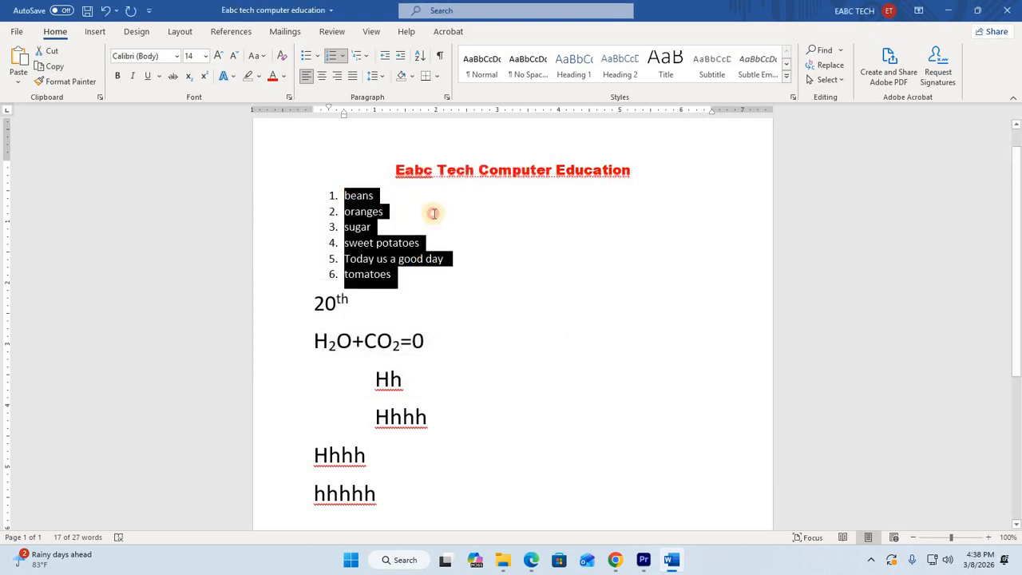
click(393, 212)
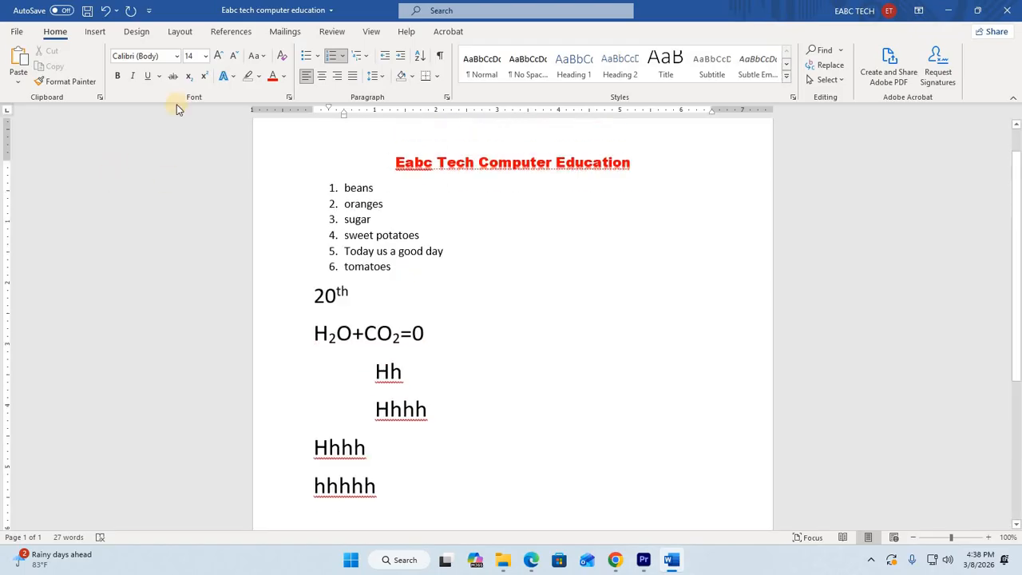
click(87, 11)
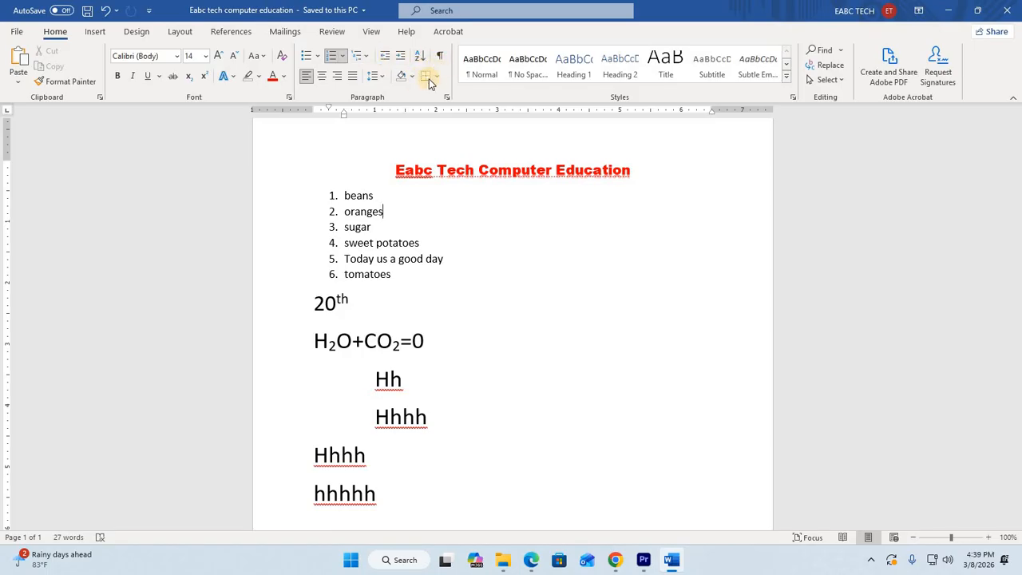
- Select the numbered list and show the document's paragraph marks and other formatting symbols
drag(408, 282, 338, 200)
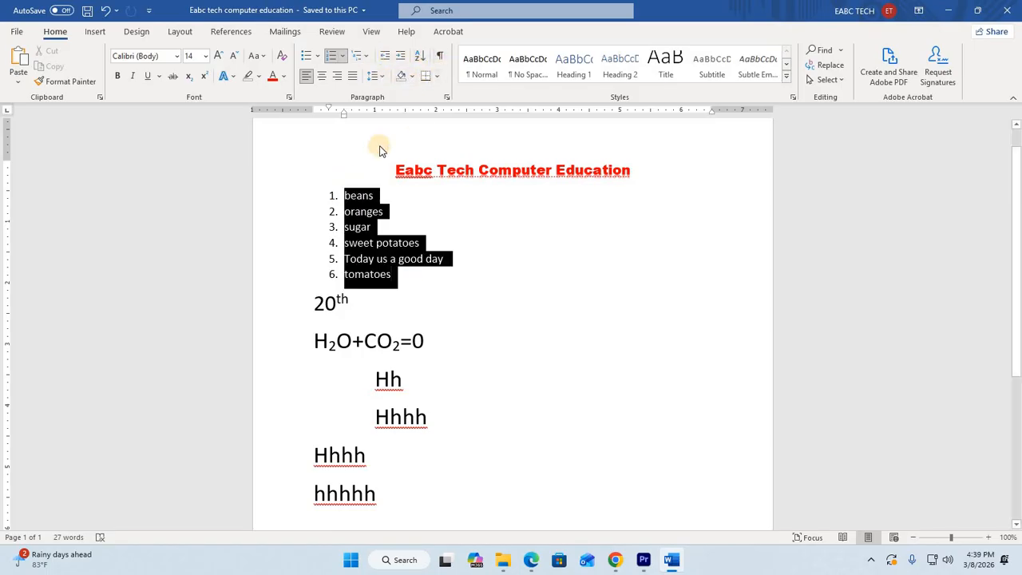
click(438, 58)
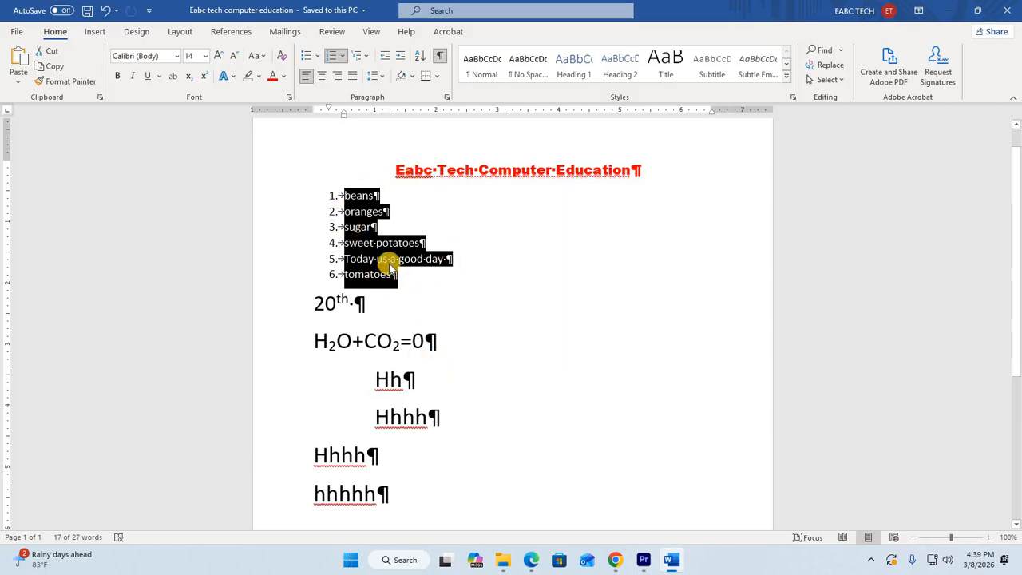
- Undo the latest edits to the numbered list and redo them, and hide the formatting symbols
key(ctrl+z)
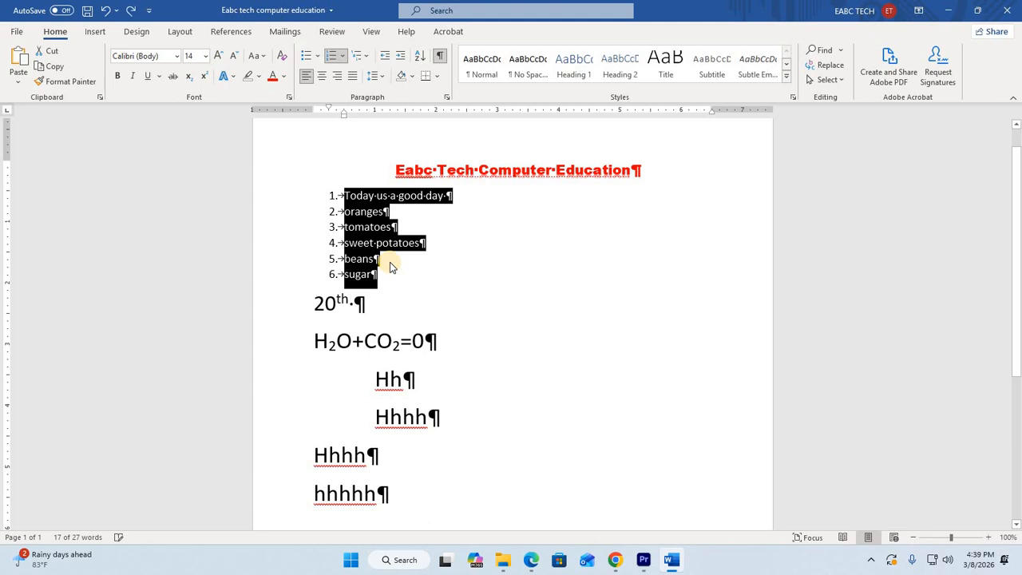
key(ctrl+z)
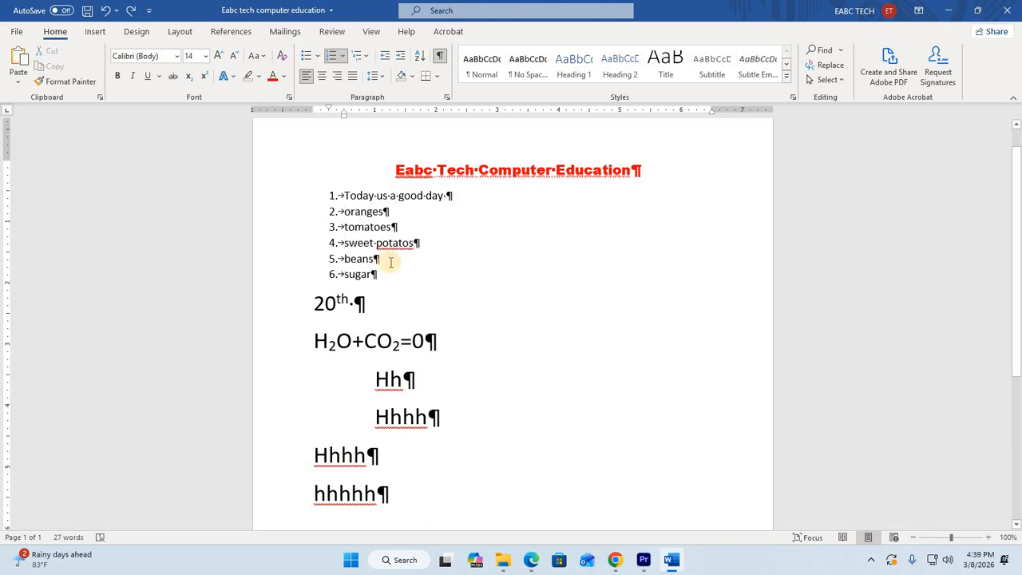
key(ctrl+z)
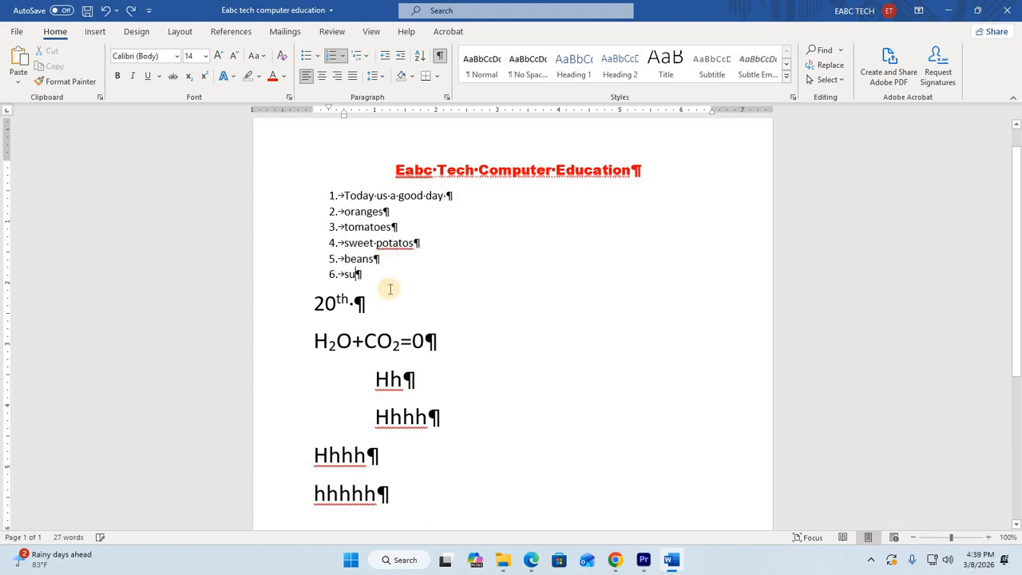
click(132, 10)
click(133, 13)
click(133, 13)
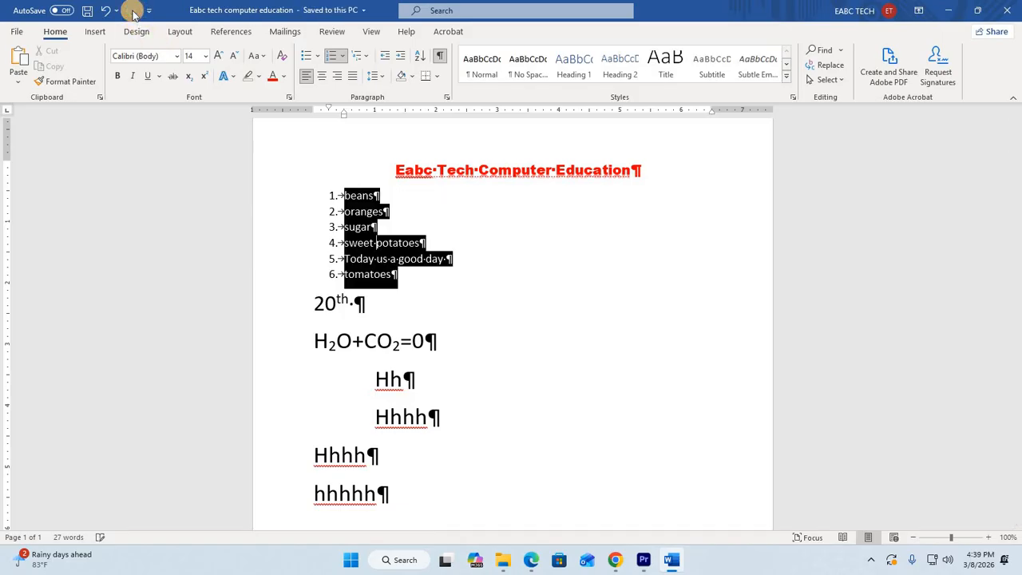
click(441, 59)
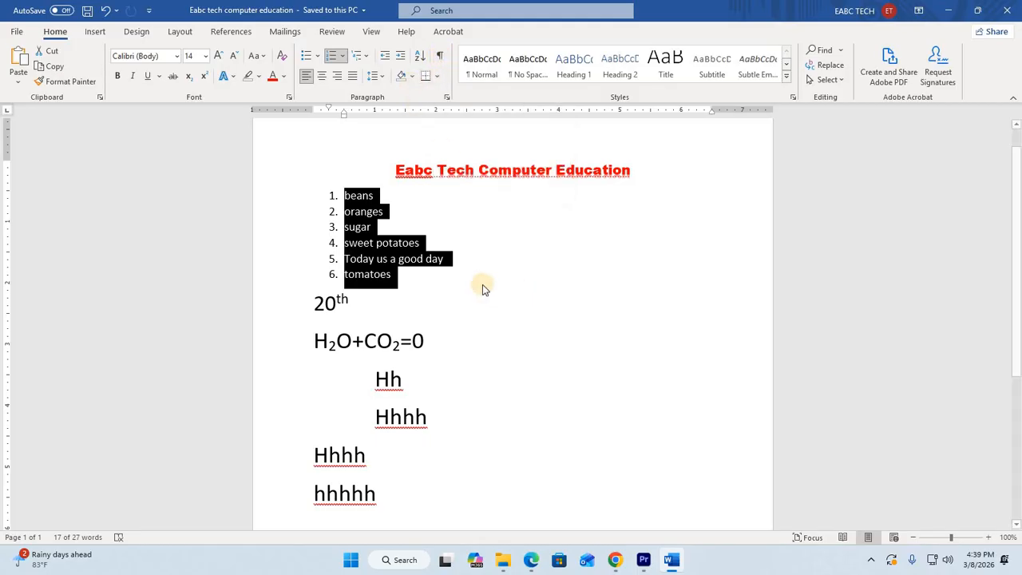
- Remove the space after paragraph from the selected numbered list
click(382, 77)
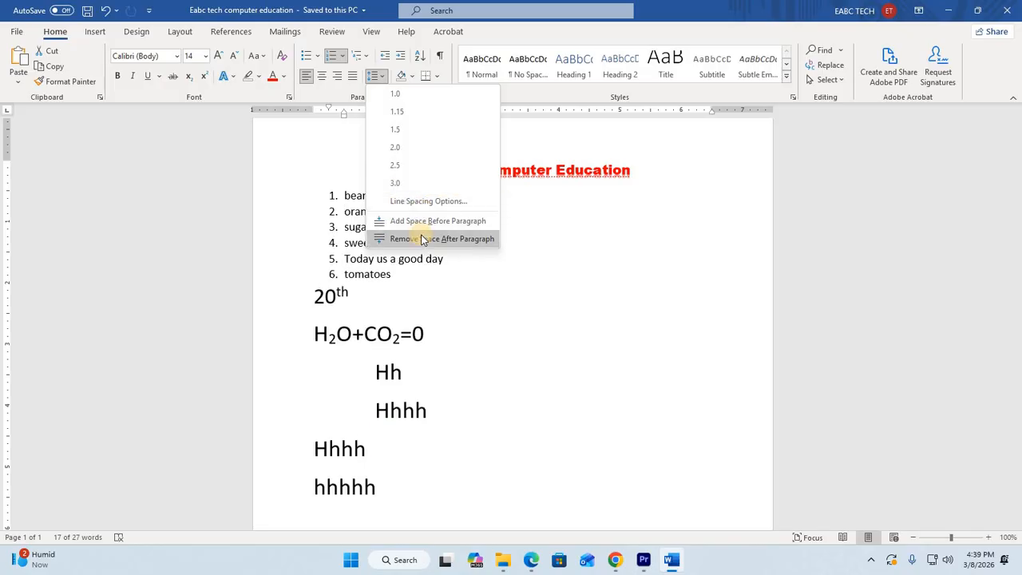
click(475, 241)
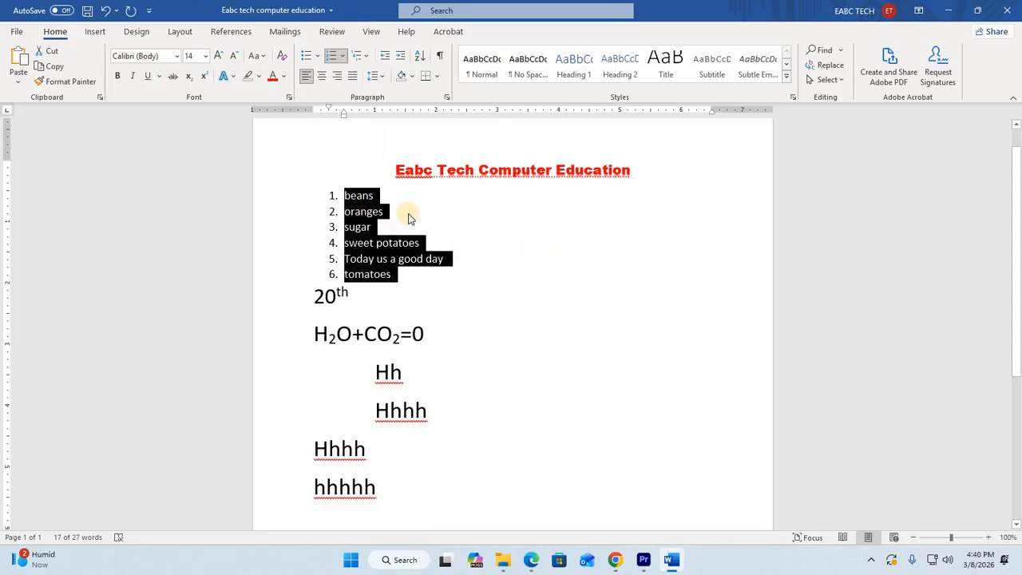
click(351, 204)
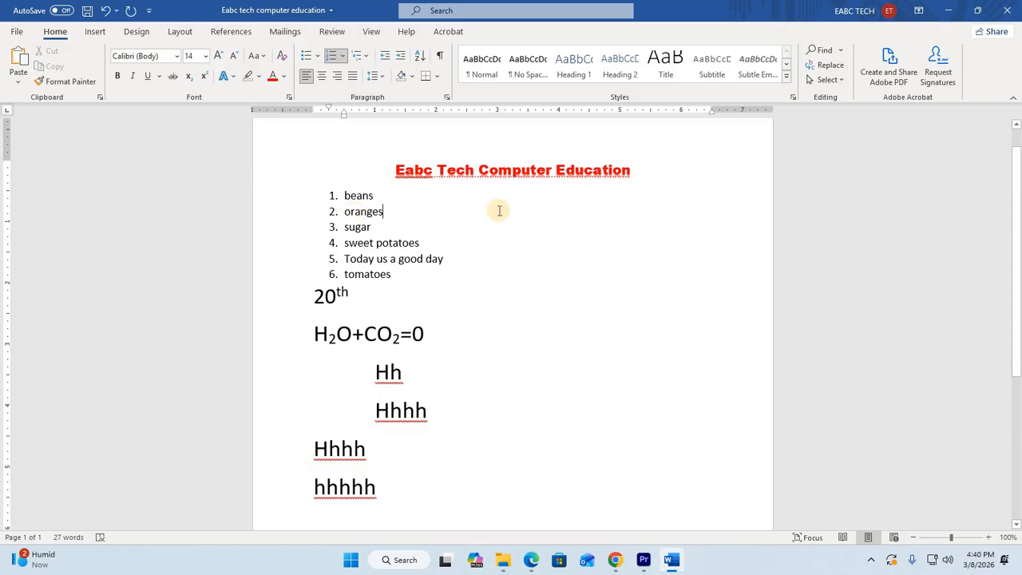
- Remove the space after paragraph from the last two lines, "Hhhh" and "hhhhh"
click(341, 451)
mouse_move(381, 491)
mouse_down()
mouse_move(321, 454)
mouse_move(277, 446)
mouse_up()
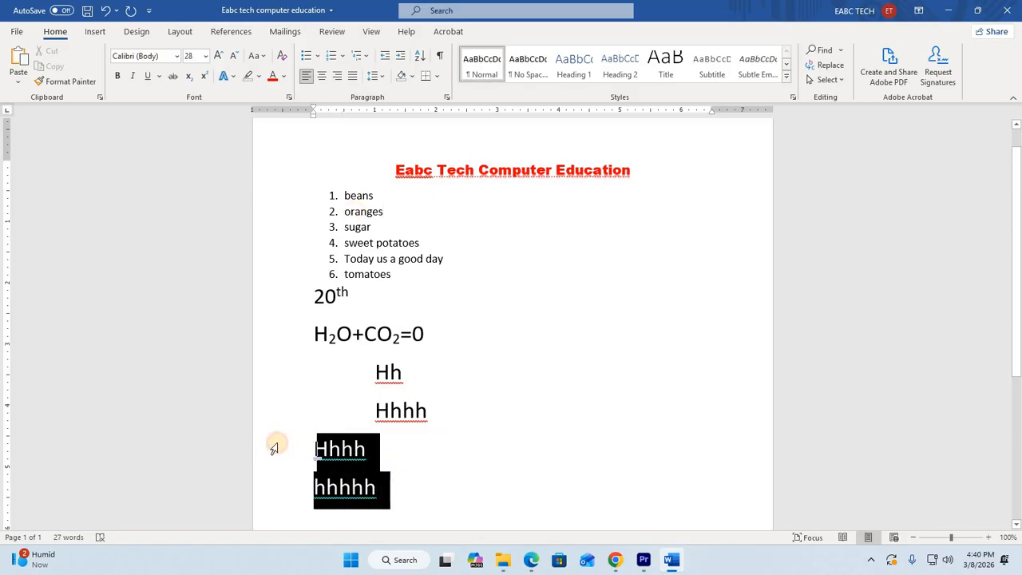
click(378, 76)
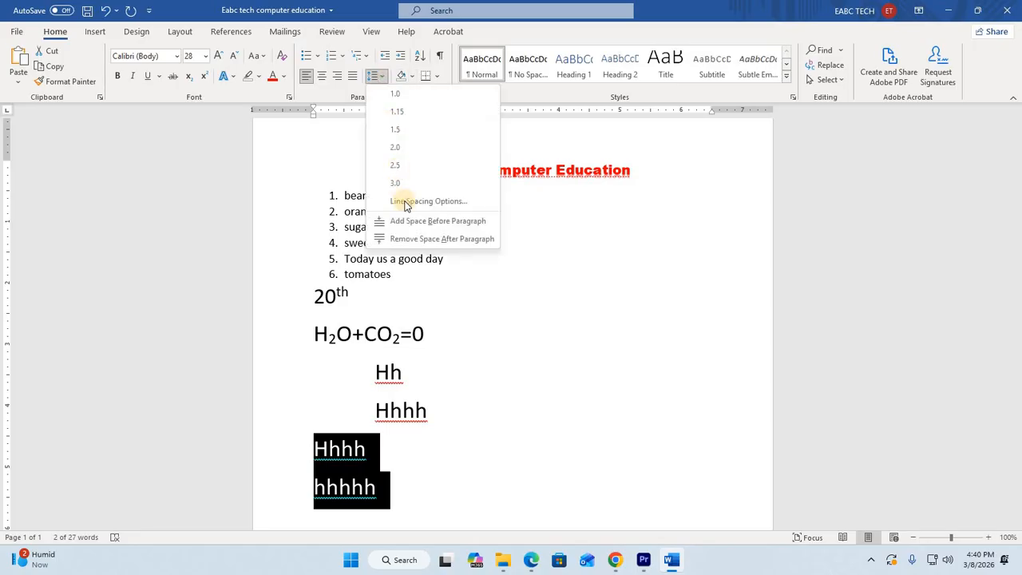
click(409, 240)
click(416, 473)
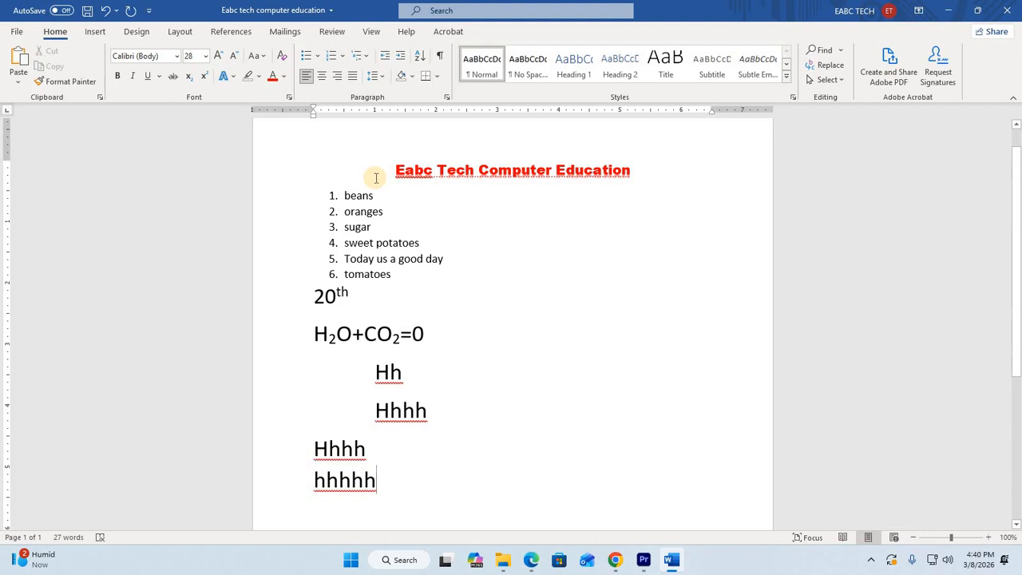
- View the paragraph shading colors, and try an orange font color on the "oranges" list item
click(411, 77)
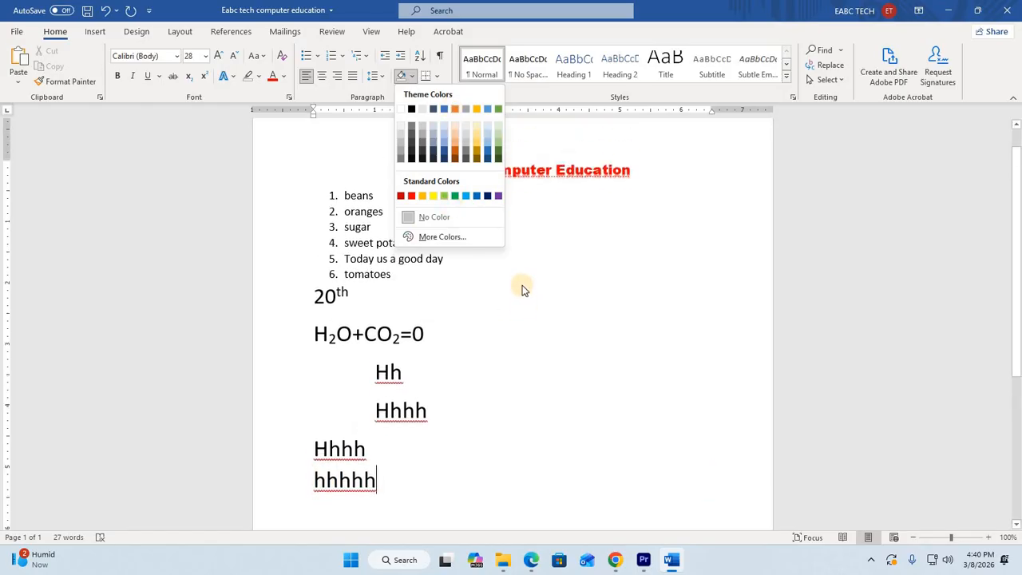
key(Escape)
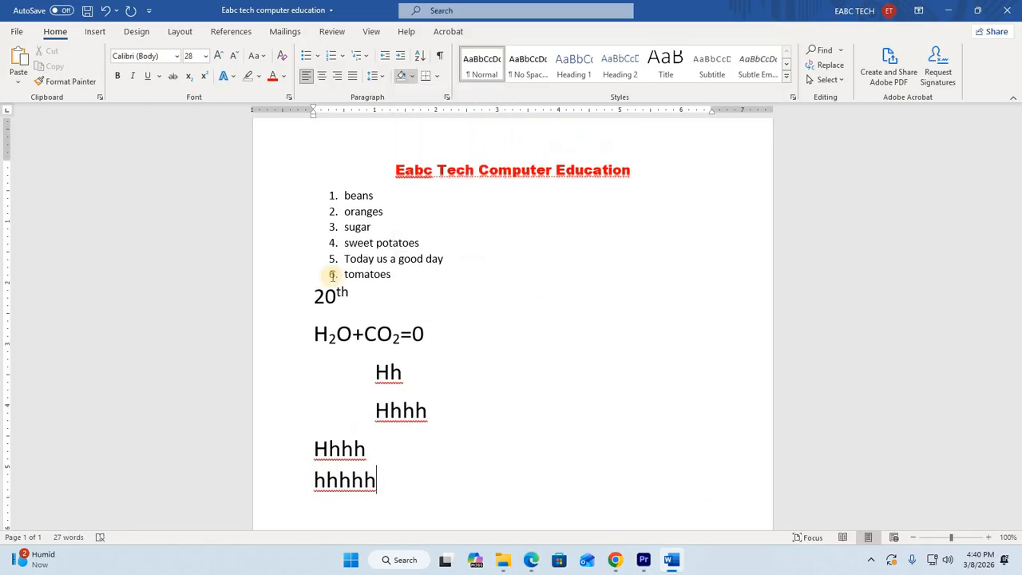
click(325, 216)
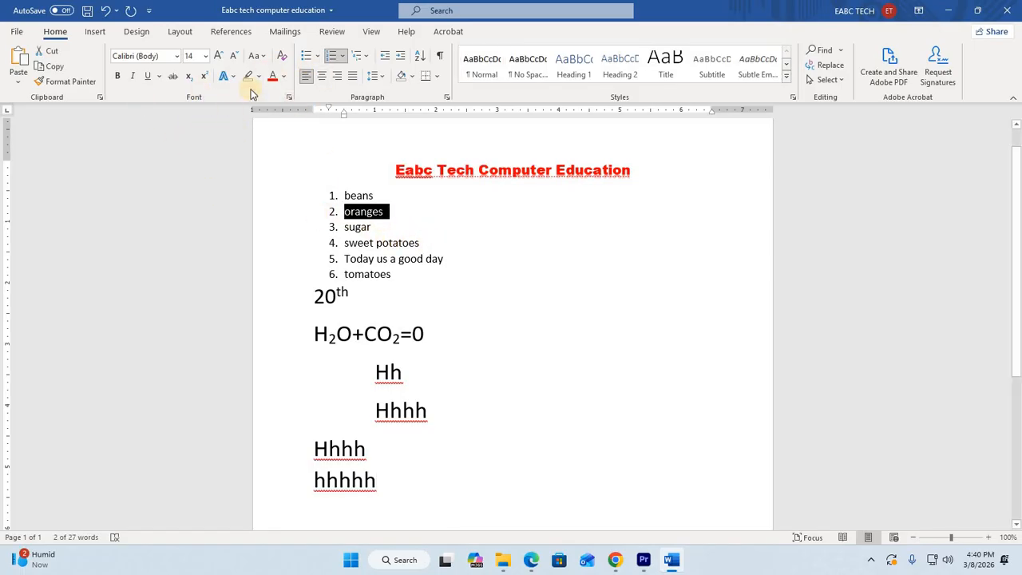
click(283, 77)
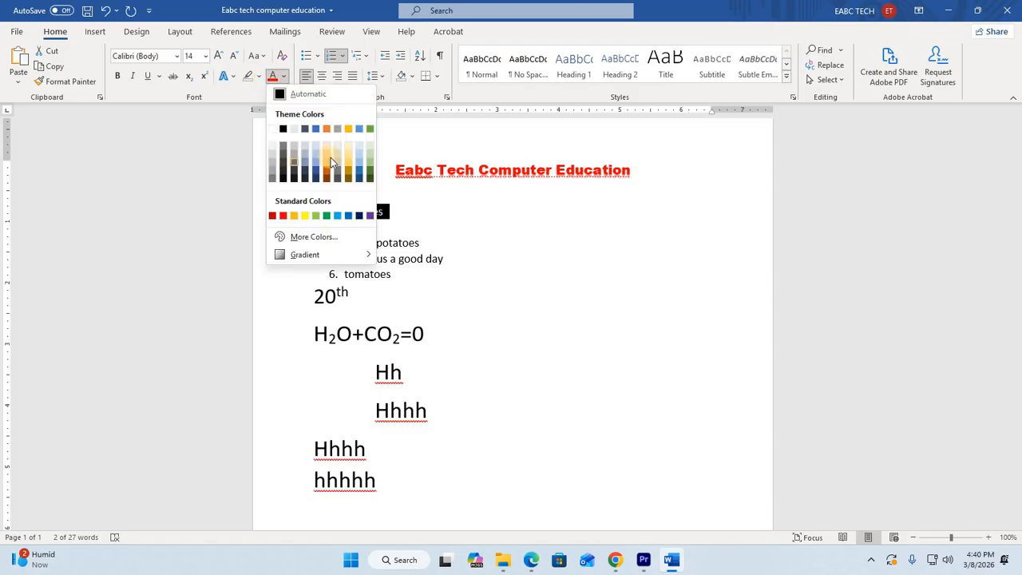
click(328, 134)
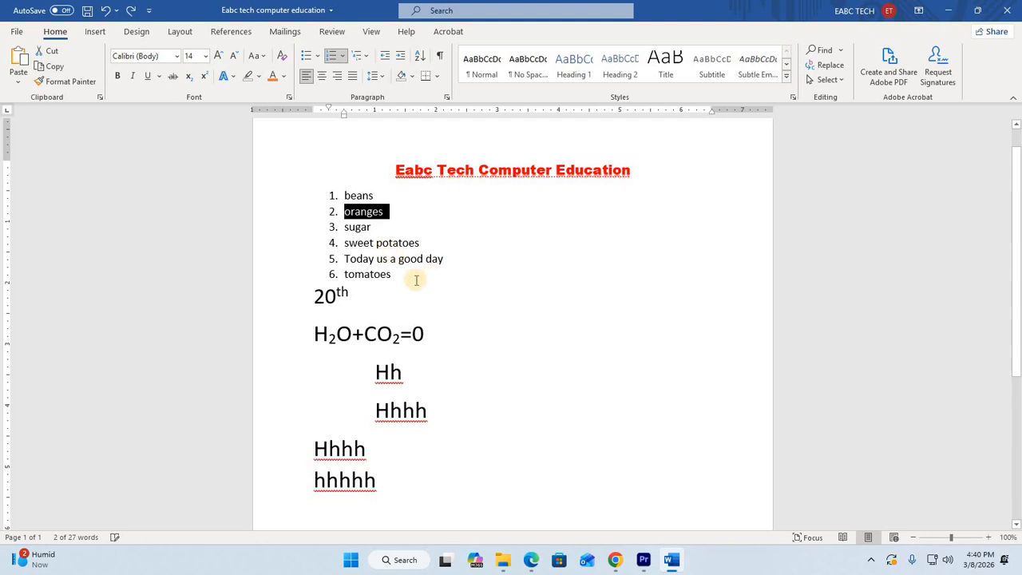
- Apply all borders to the six numbered list items
drag(404, 275, 333, 186)
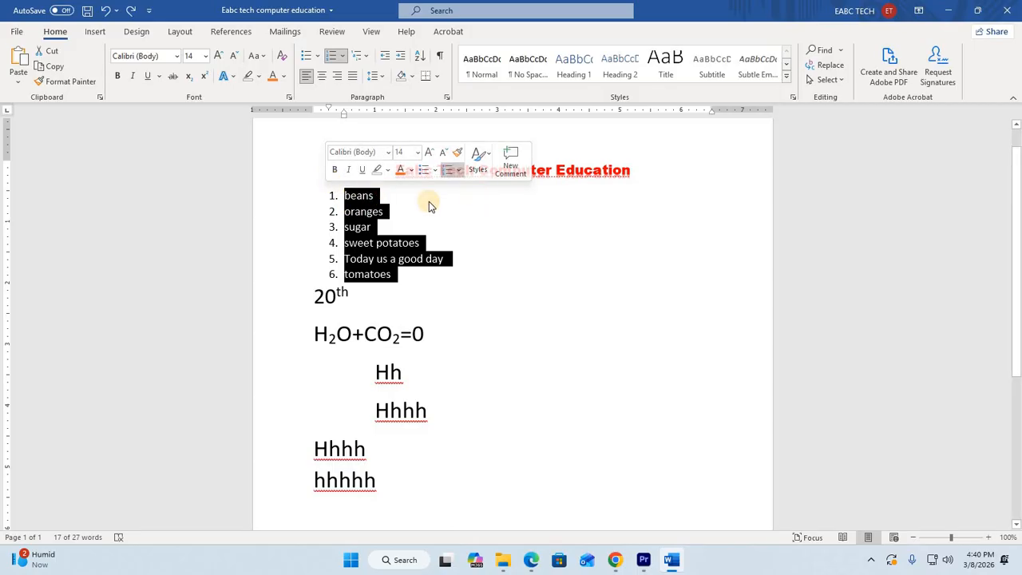
click(438, 77)
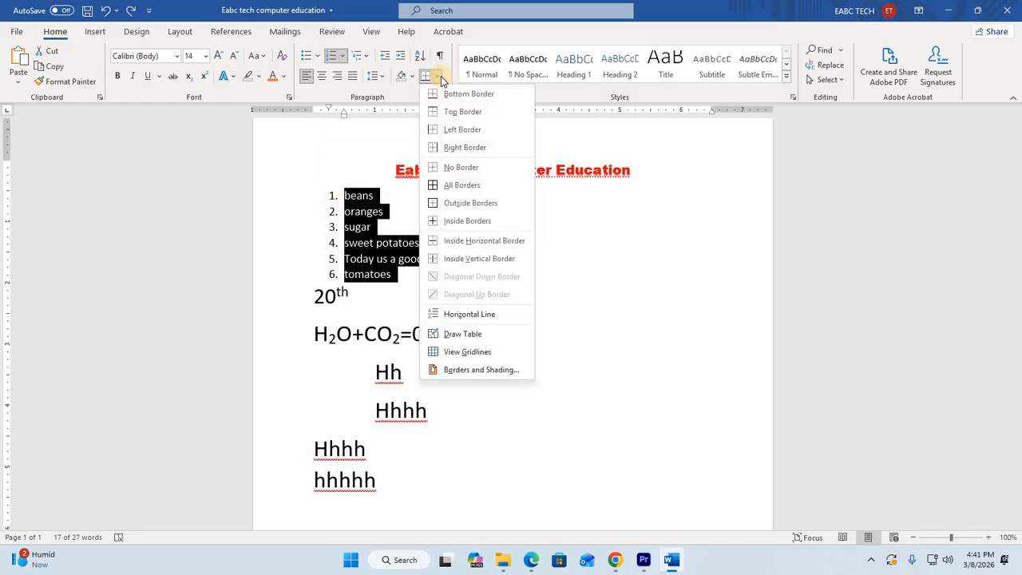
click(468, 186)
click(529, 301)
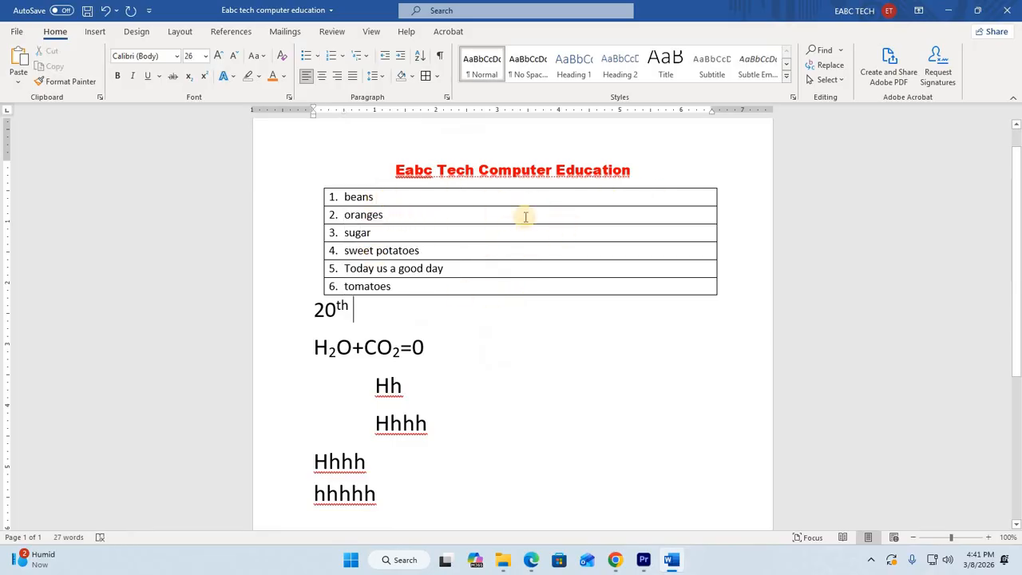
click(541, 290)
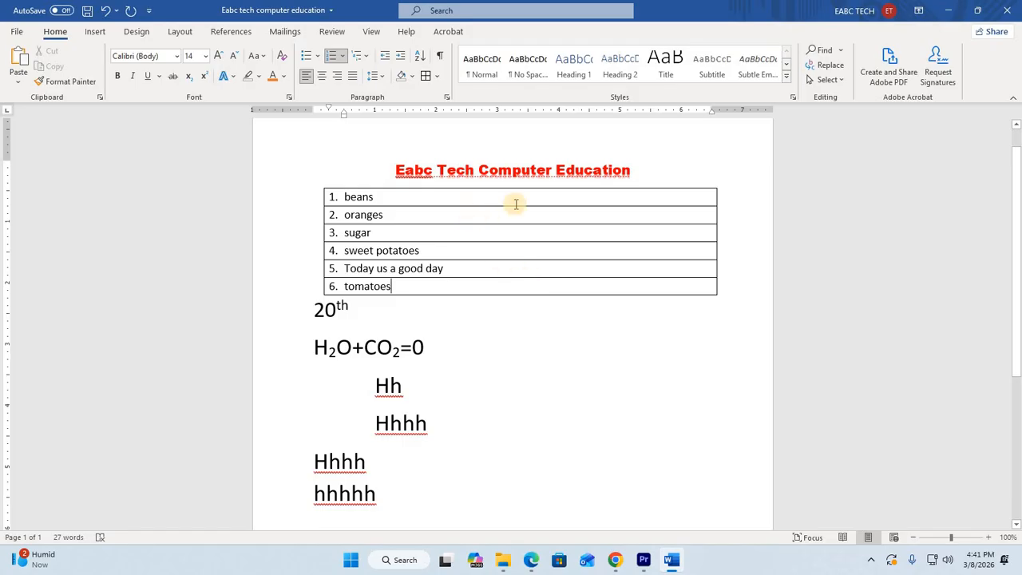
click(533, 241)
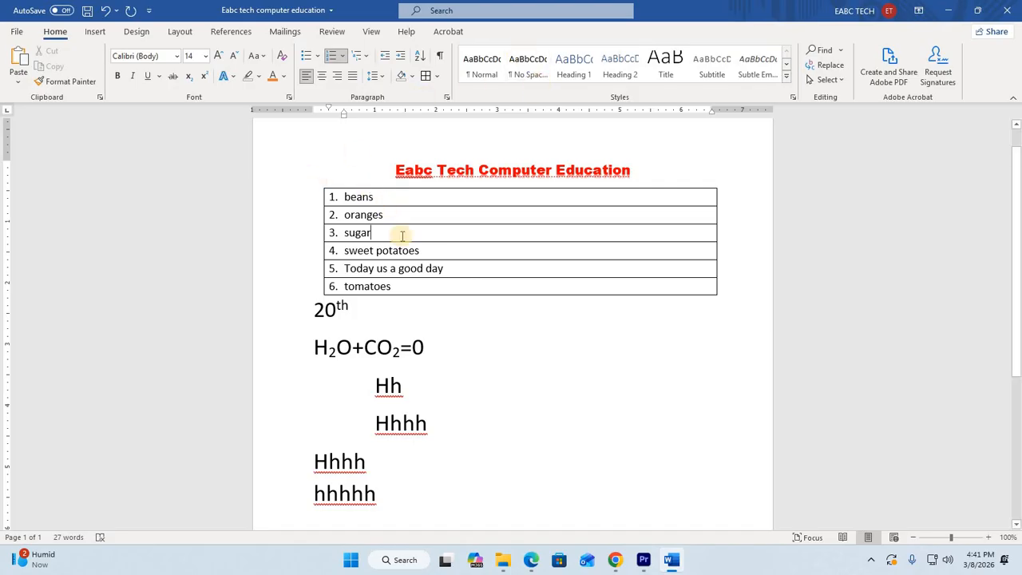
- Delete the four practice lines "Hh", "Hhhh", "Hhhh" and "hhhhh" below the chemical formula
scroll(487, 263, down, 4)
scroll(388, 285, down, 2)
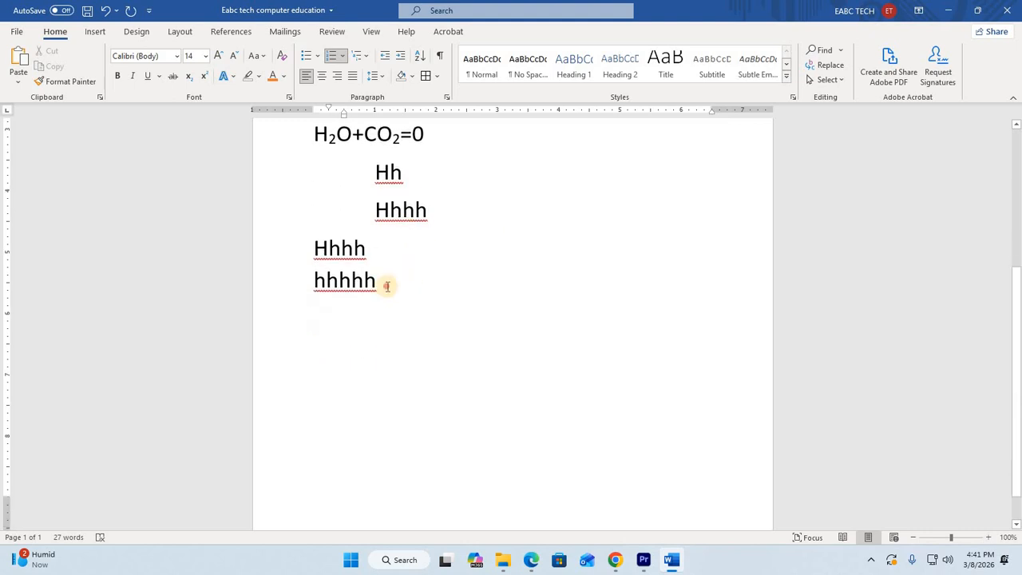
click(389, 285)
shift+click(338, 185)
key(BackSpace)
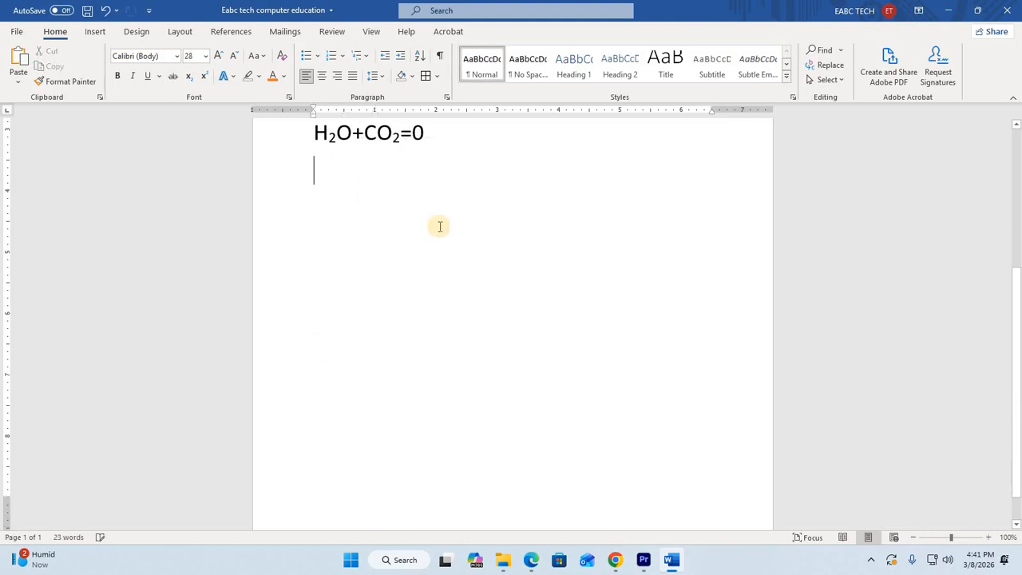
- Set the font size of the empty line below the formula to 12
scroll(205, 162, up, 2)
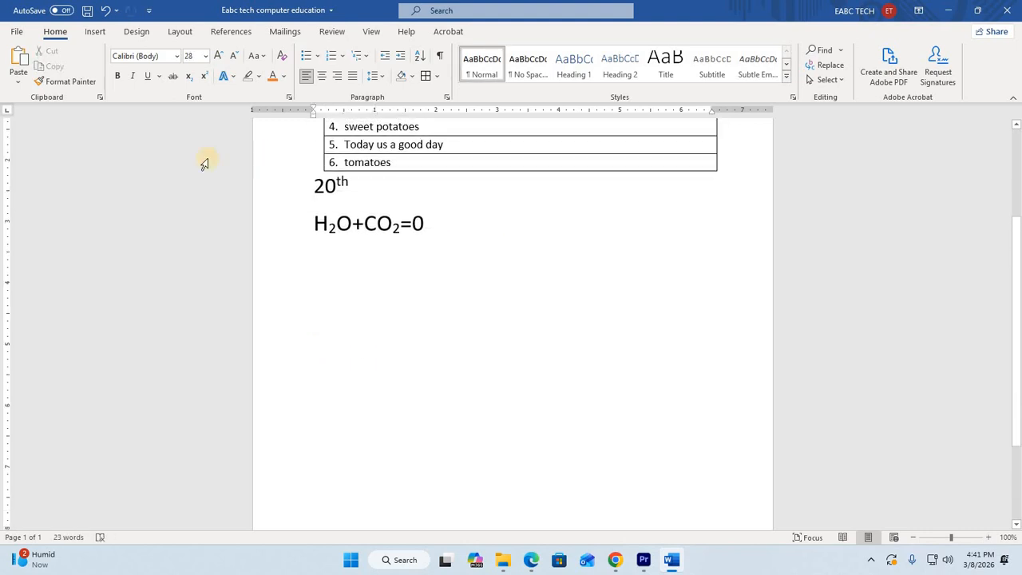
click(206, 56)
click(194, 131)
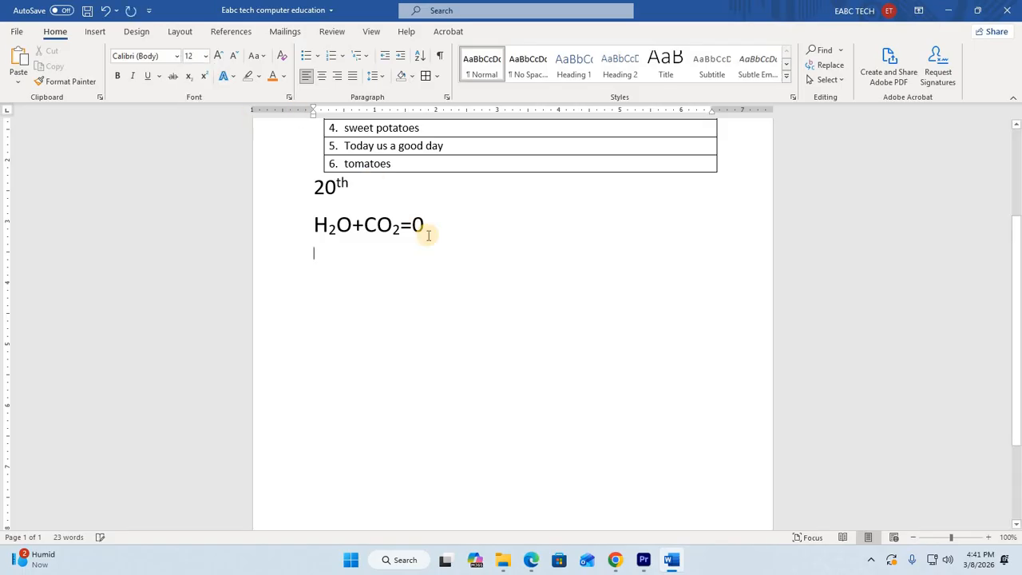
- Change the font of the entire document to Times New Roman
scroll(458, 272, up, 3)
scroll(442, 391, up, 1)
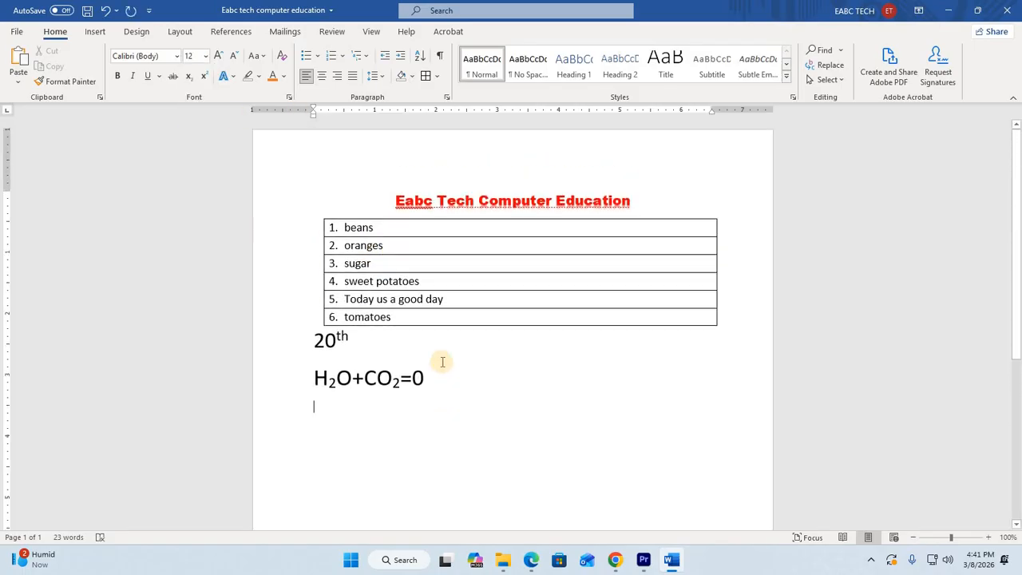
key(ctrl+a)
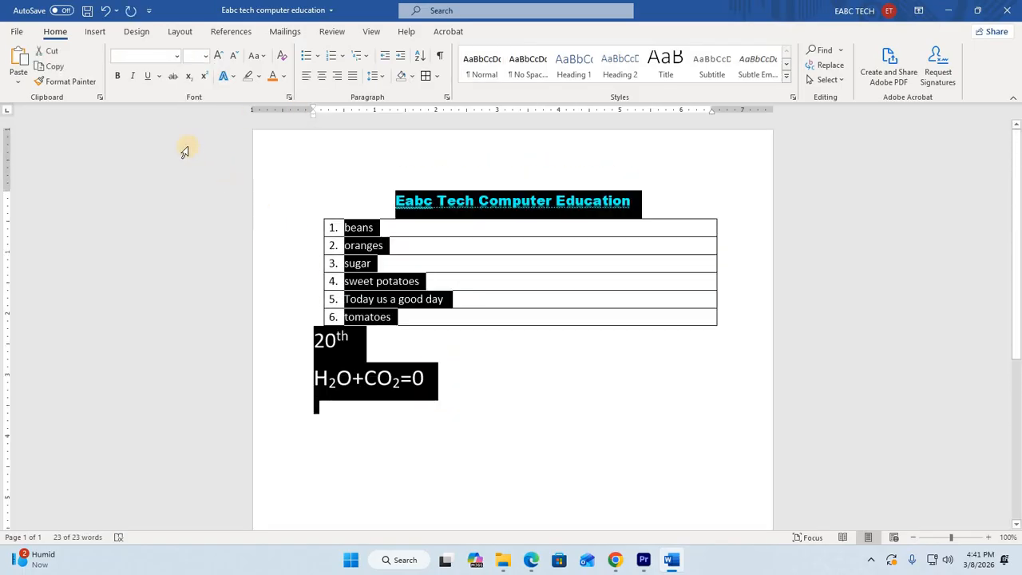
click(148, 57)
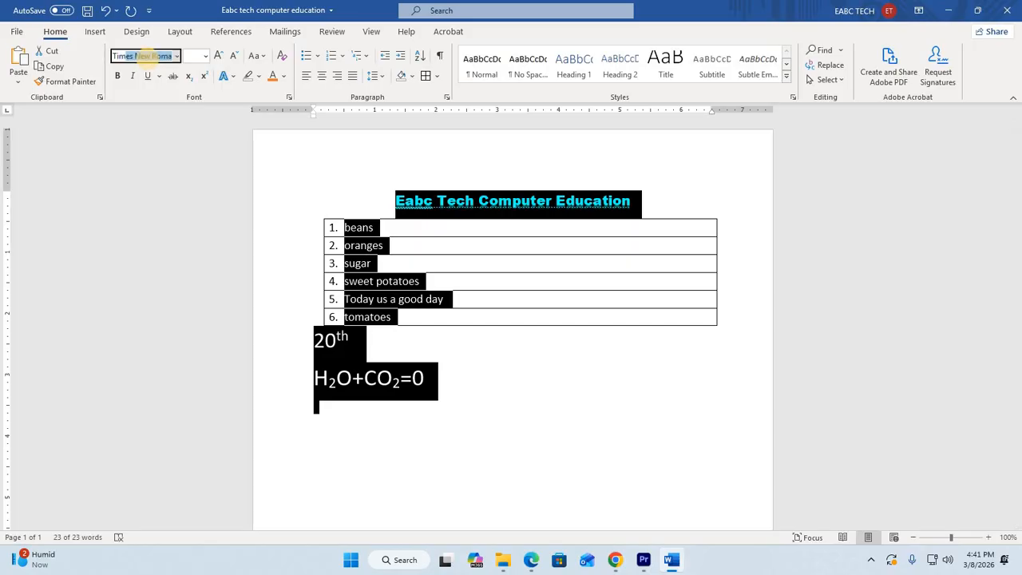
key(Return)
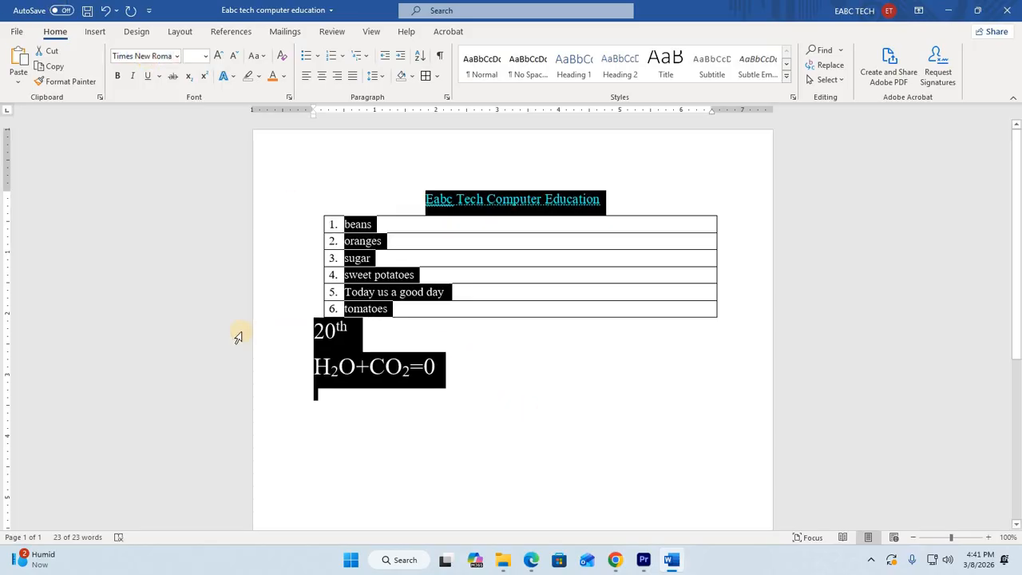
key(Right)
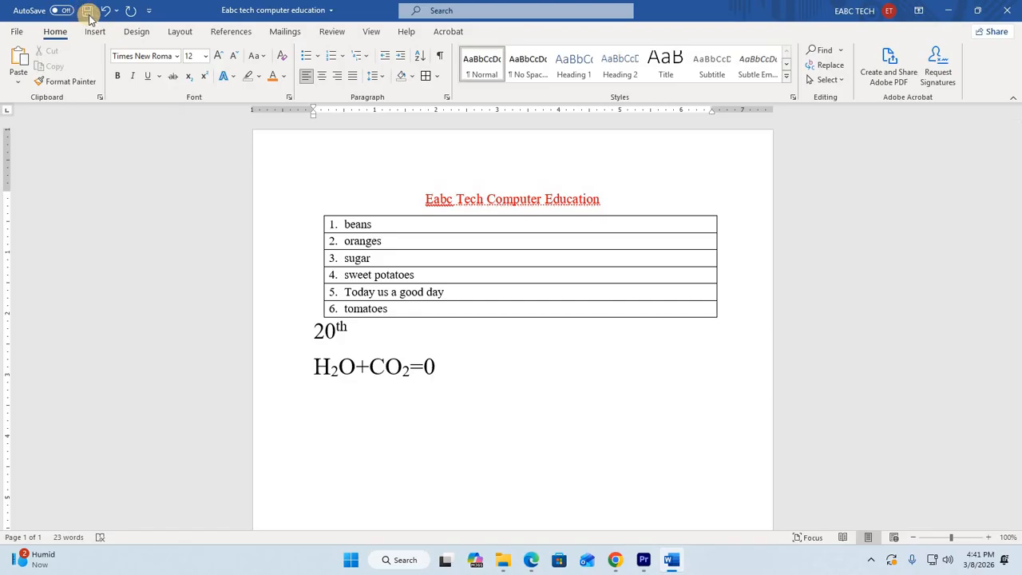
- Switch to the PDF course guide in Edge and review the sorting, border and shading exercises through page 33
click(531, 559)
scroll(456, 395, down, 8)
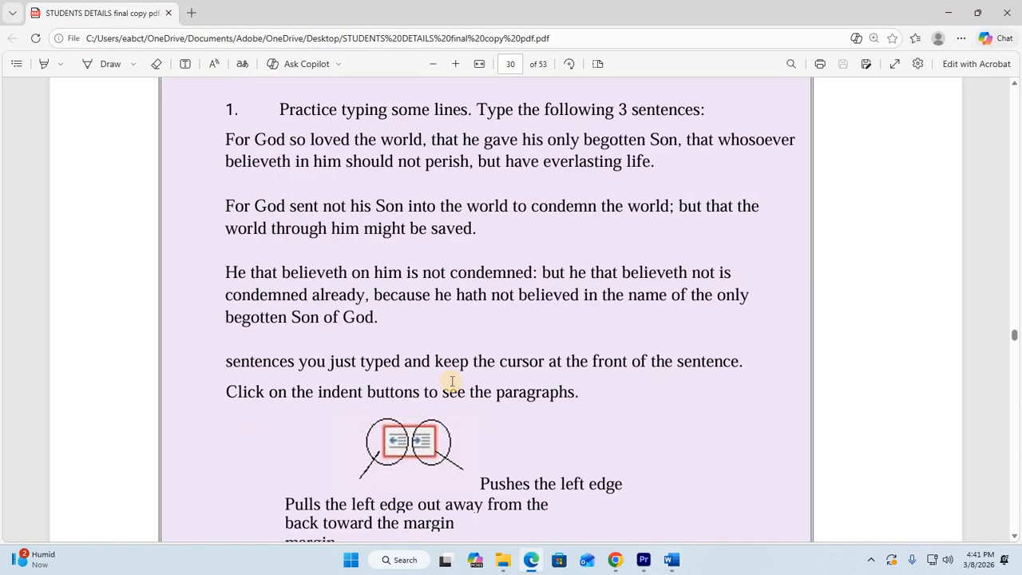
scroll(452, 381, down, 10)
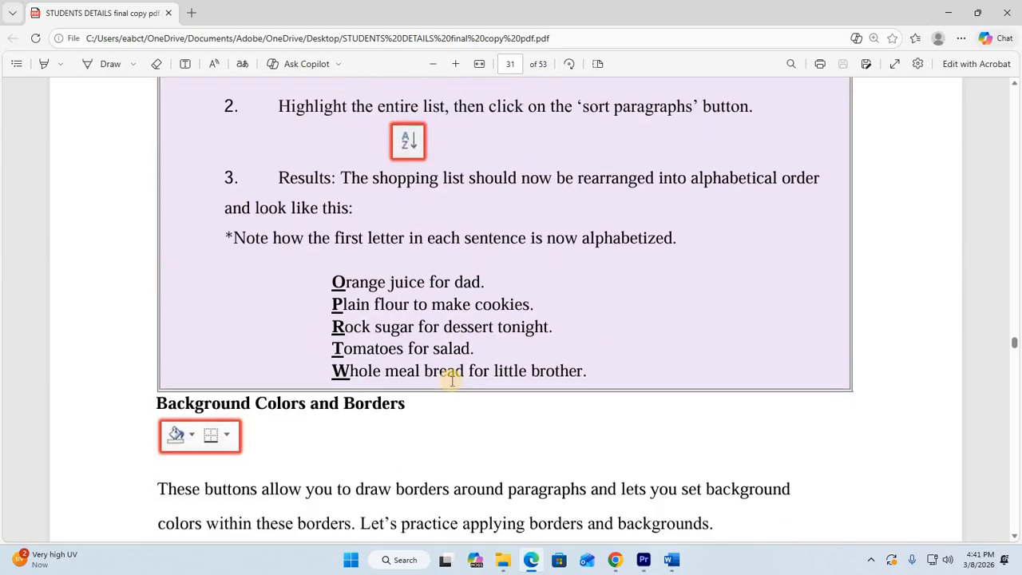
scroll(452, 381, down, 7)
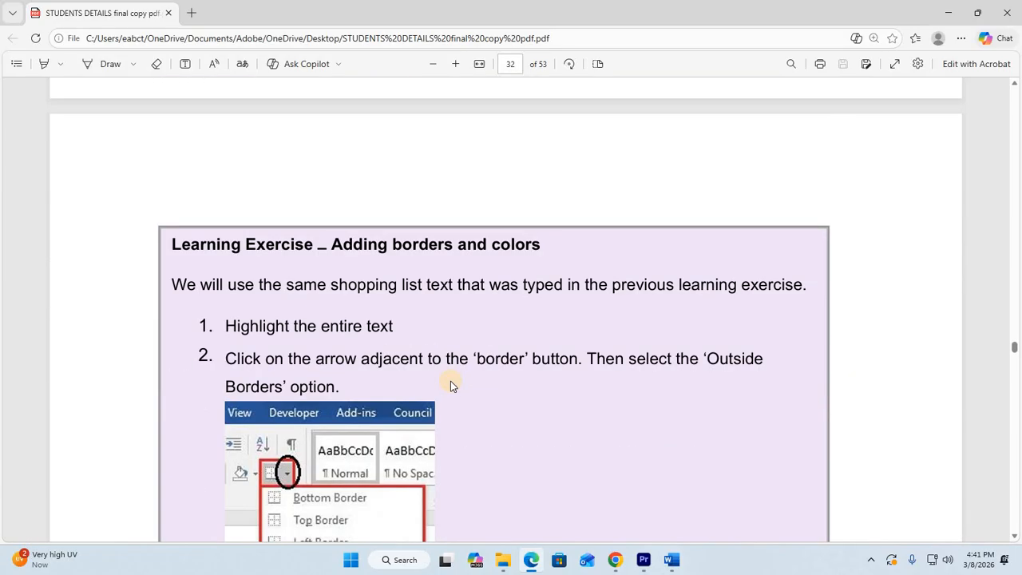
scroll(450, 381, down, 6)
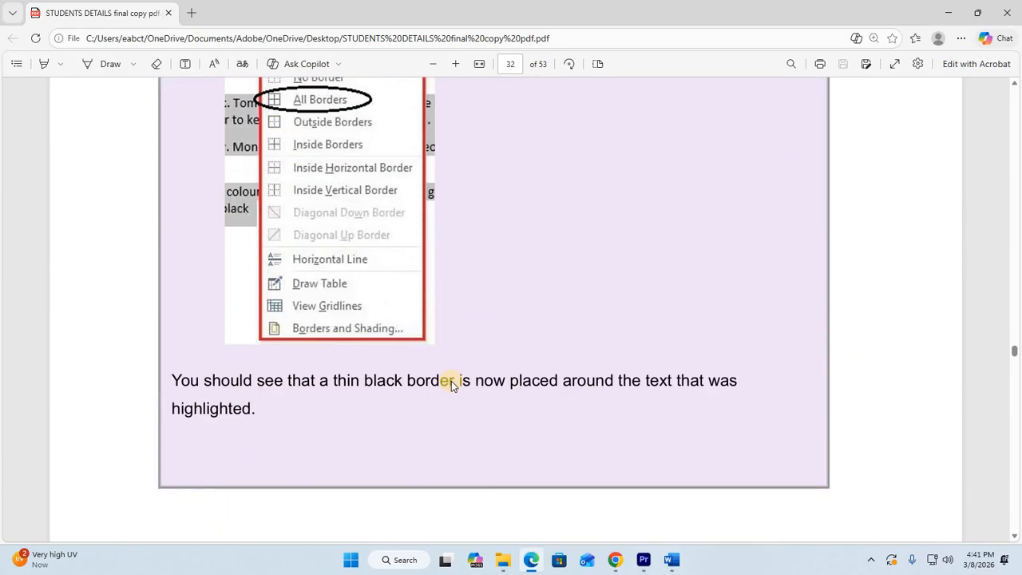
scroll(451, 381, down, 15)
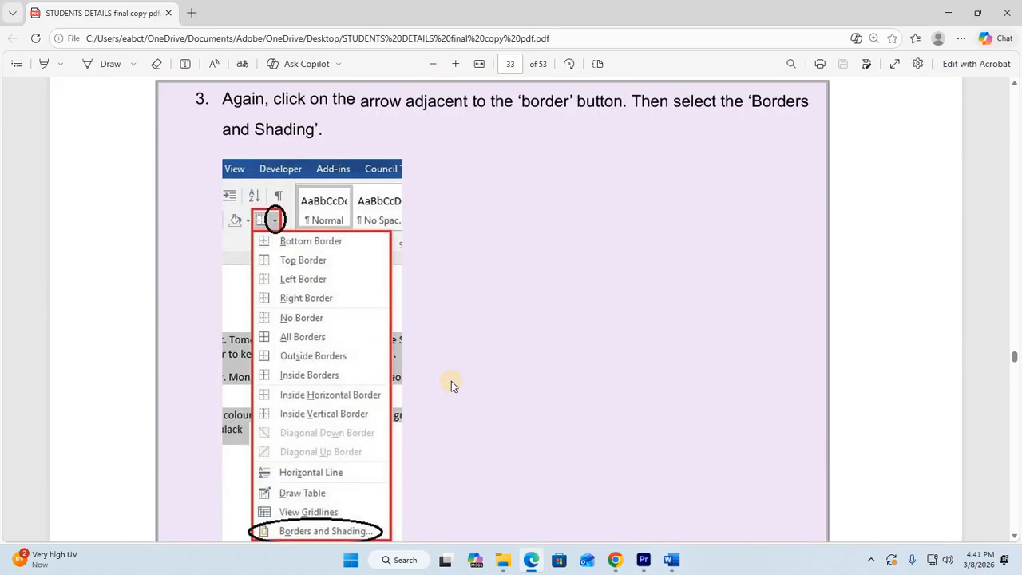
scroll(452, 386, down, 10)
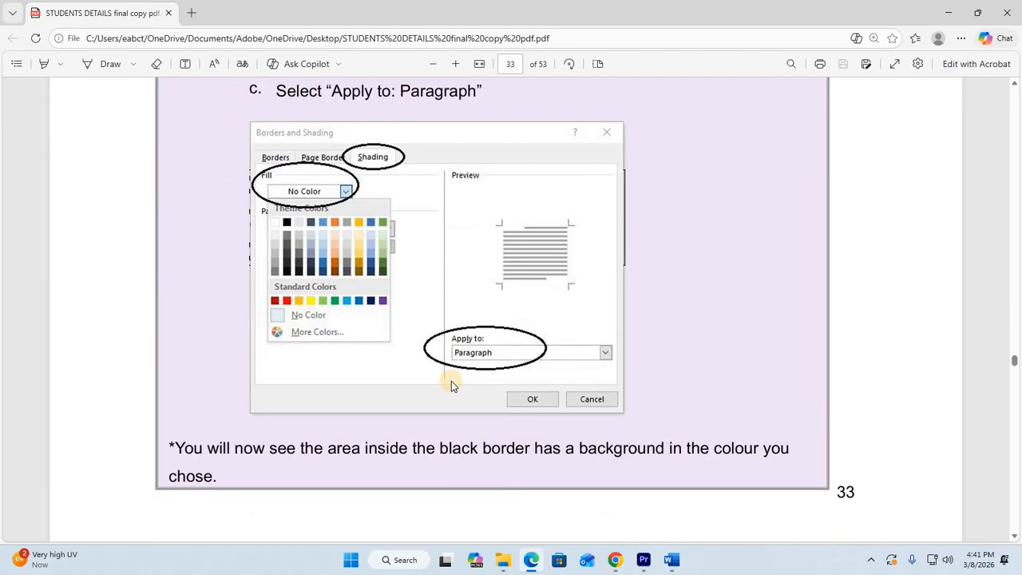
- Read the guide's Insert Menu section and the table insertion exercise on pages 34 and 35
scroll(452, 383, down, 14)
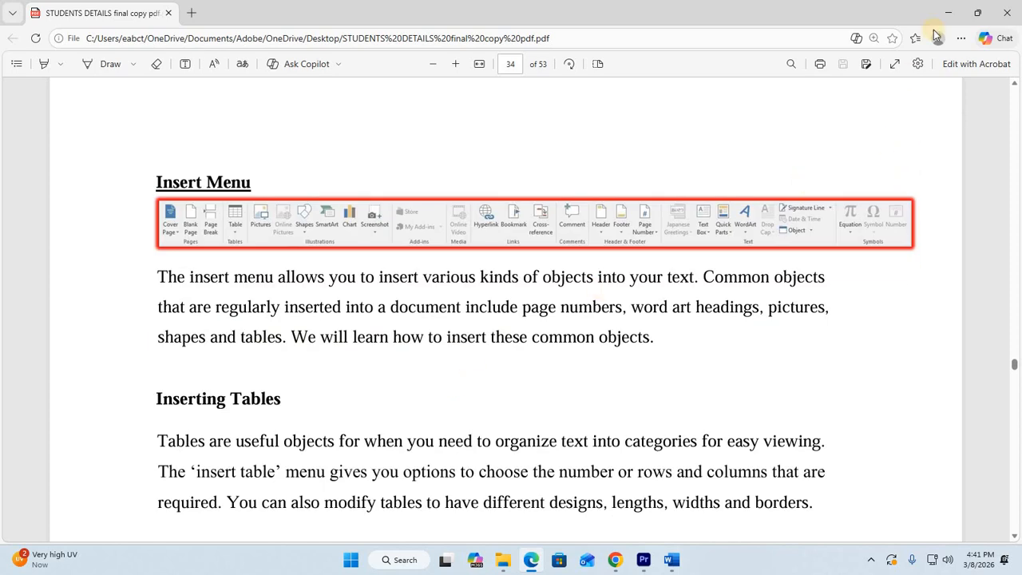
scroll(471, 330, down, 20)
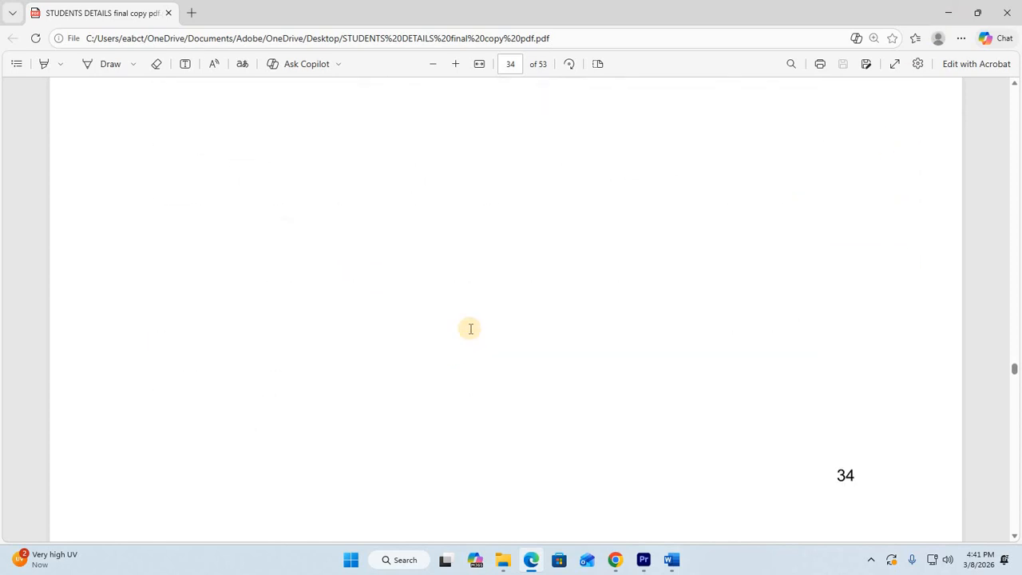
scroll(471, 330, down, 2)
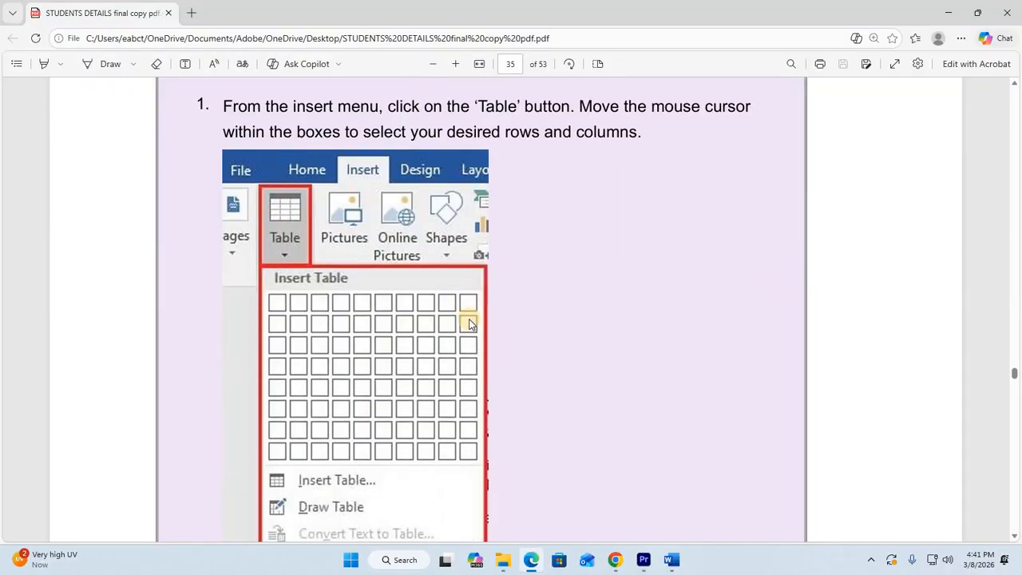
scroll(471, 323, down, 1)
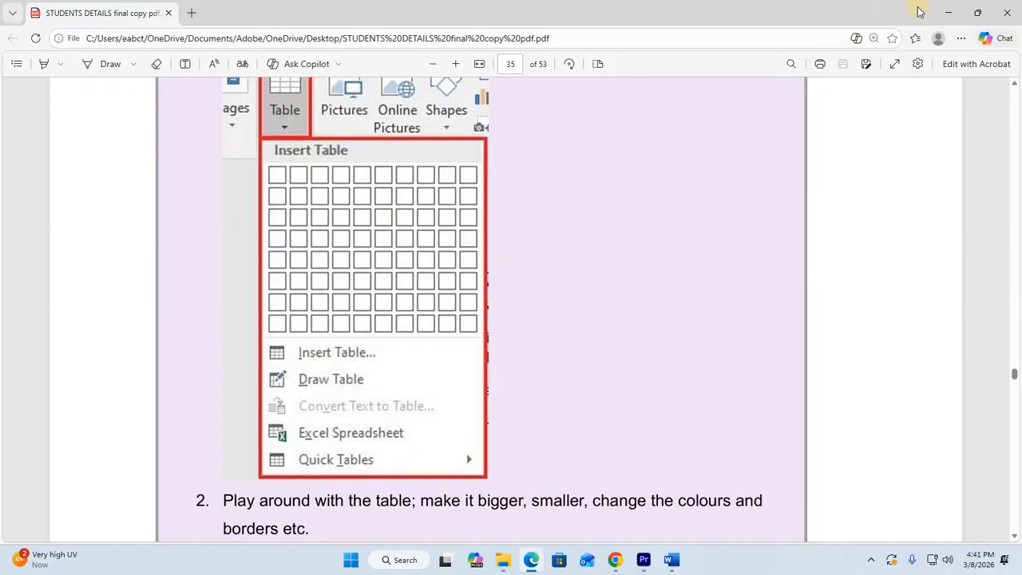
scroll(579, 252, up, 2)
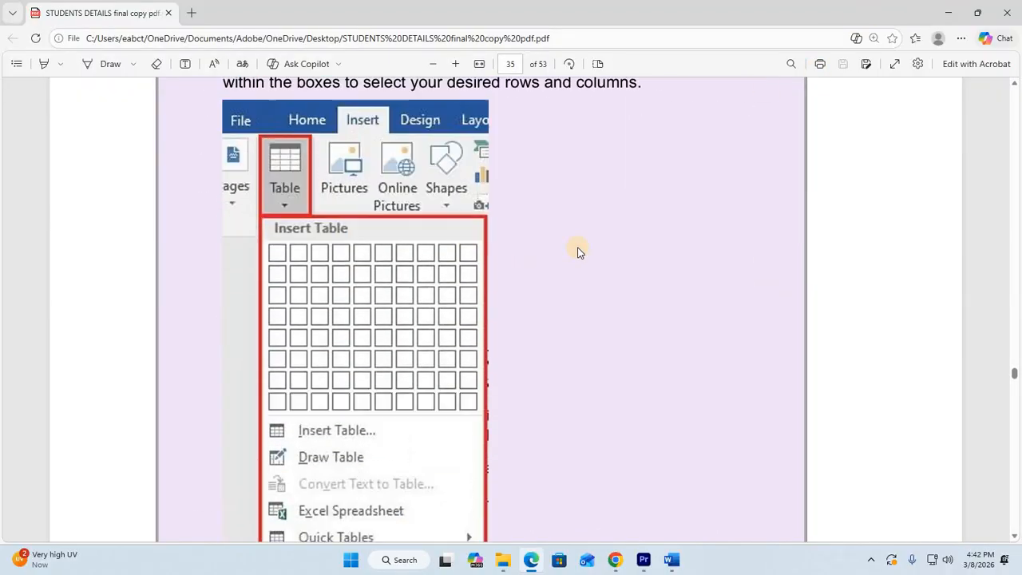
scroll(579, 253, down, 1)
scroll(578, 253, up, 1)
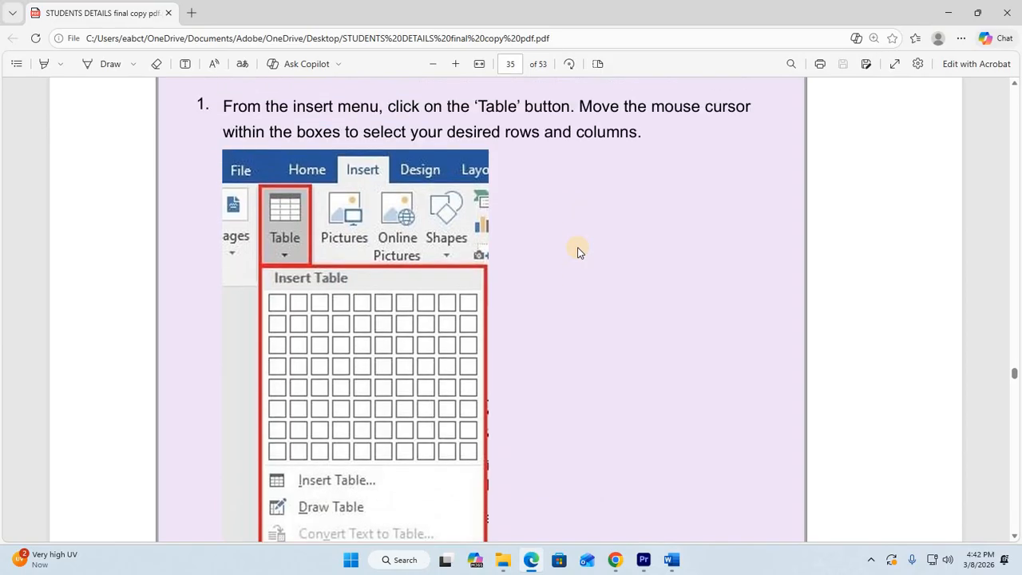